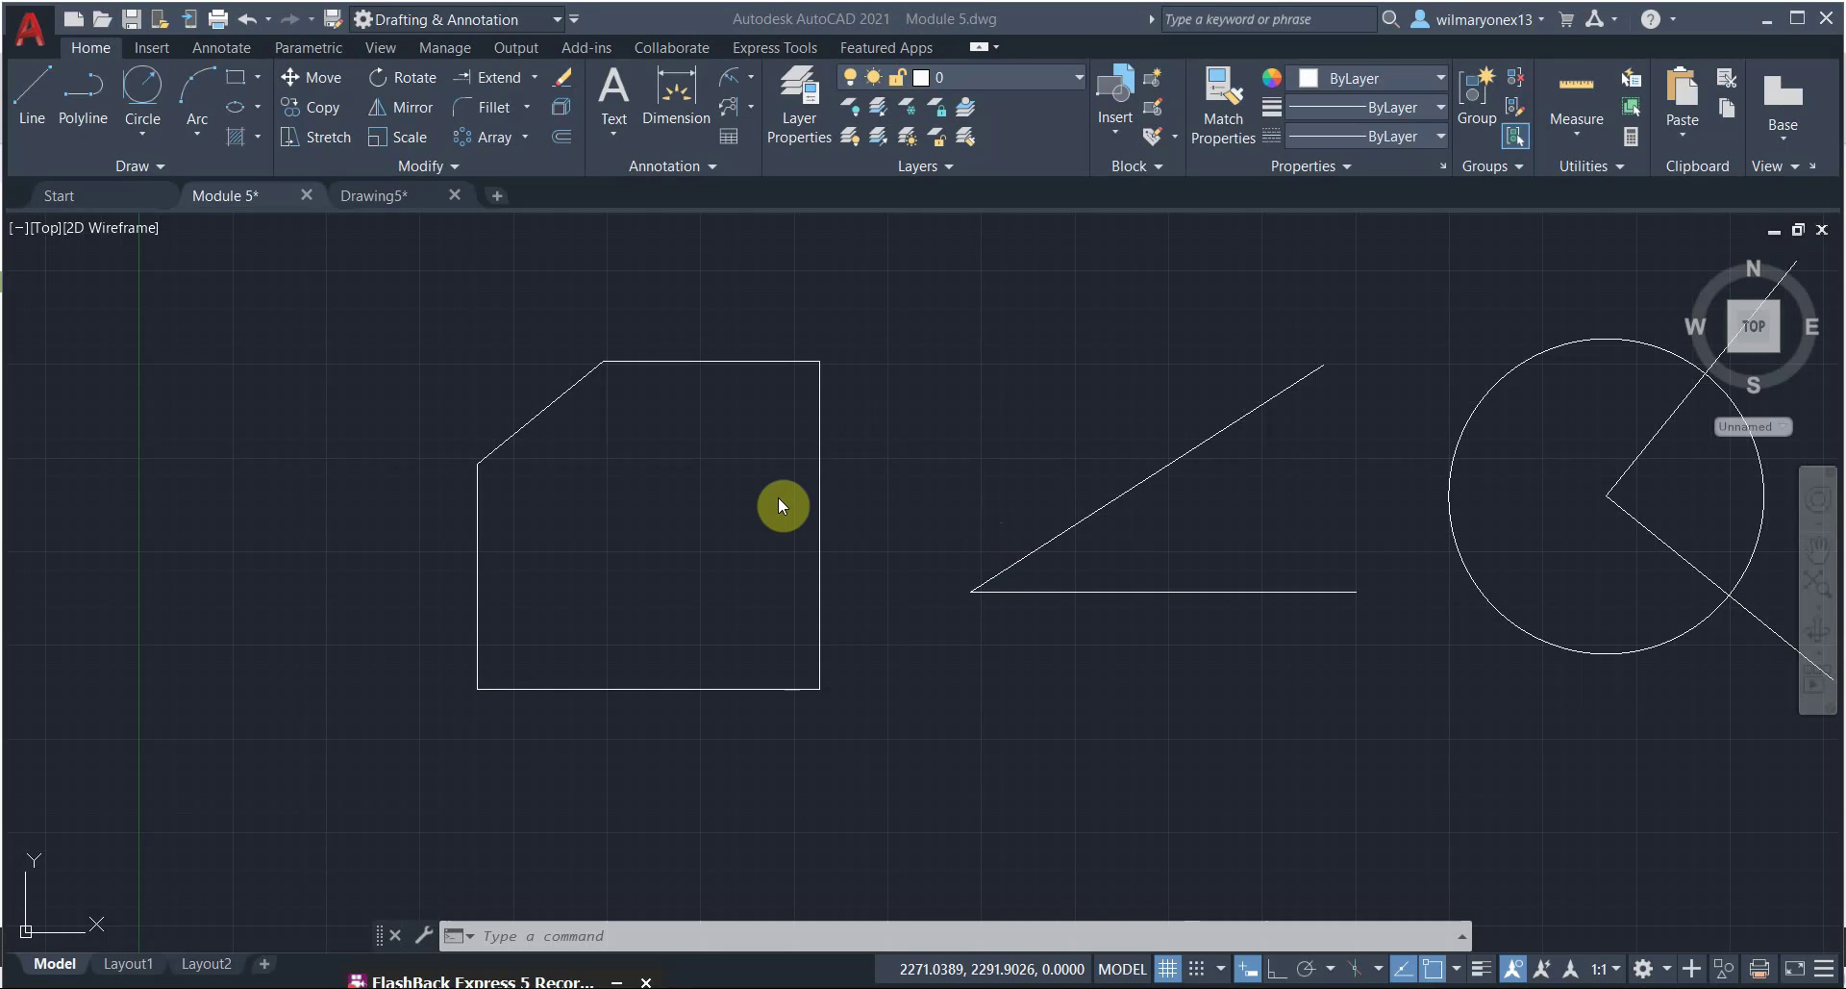
Step: Dimension the outline's top edge from corner to corner, placing the line just above it
click(673, 97)
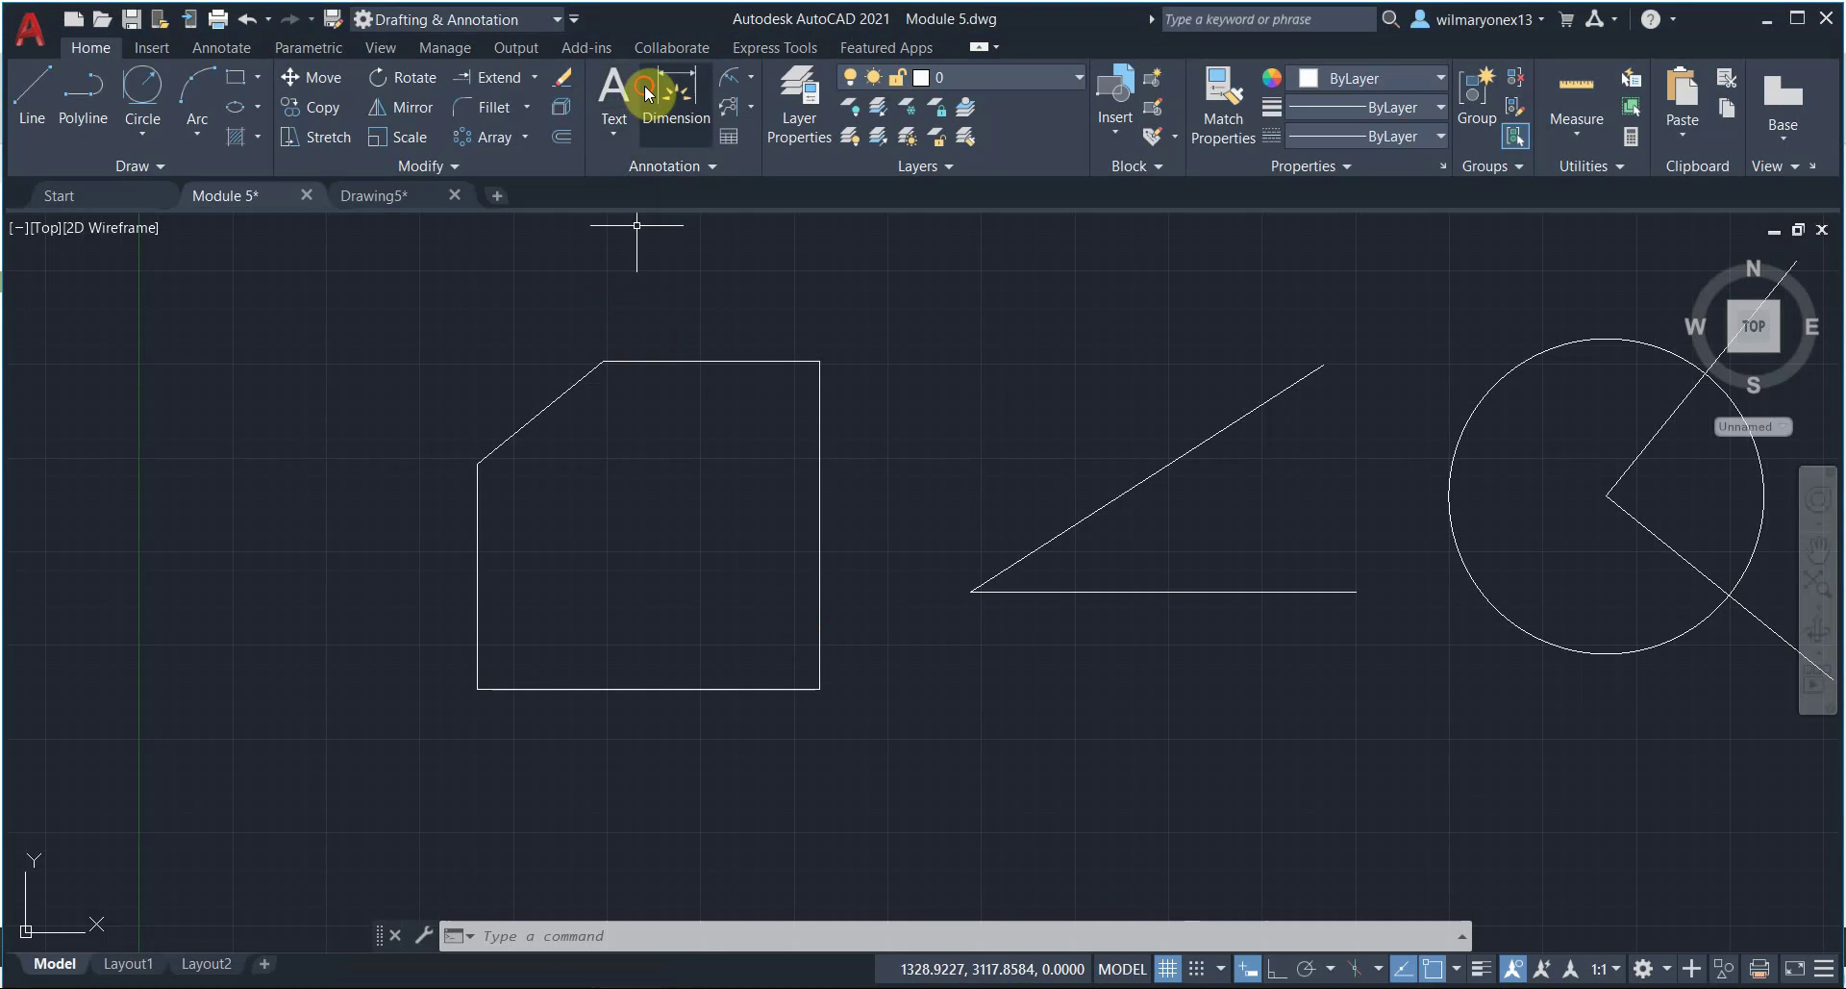
click(606, 361)
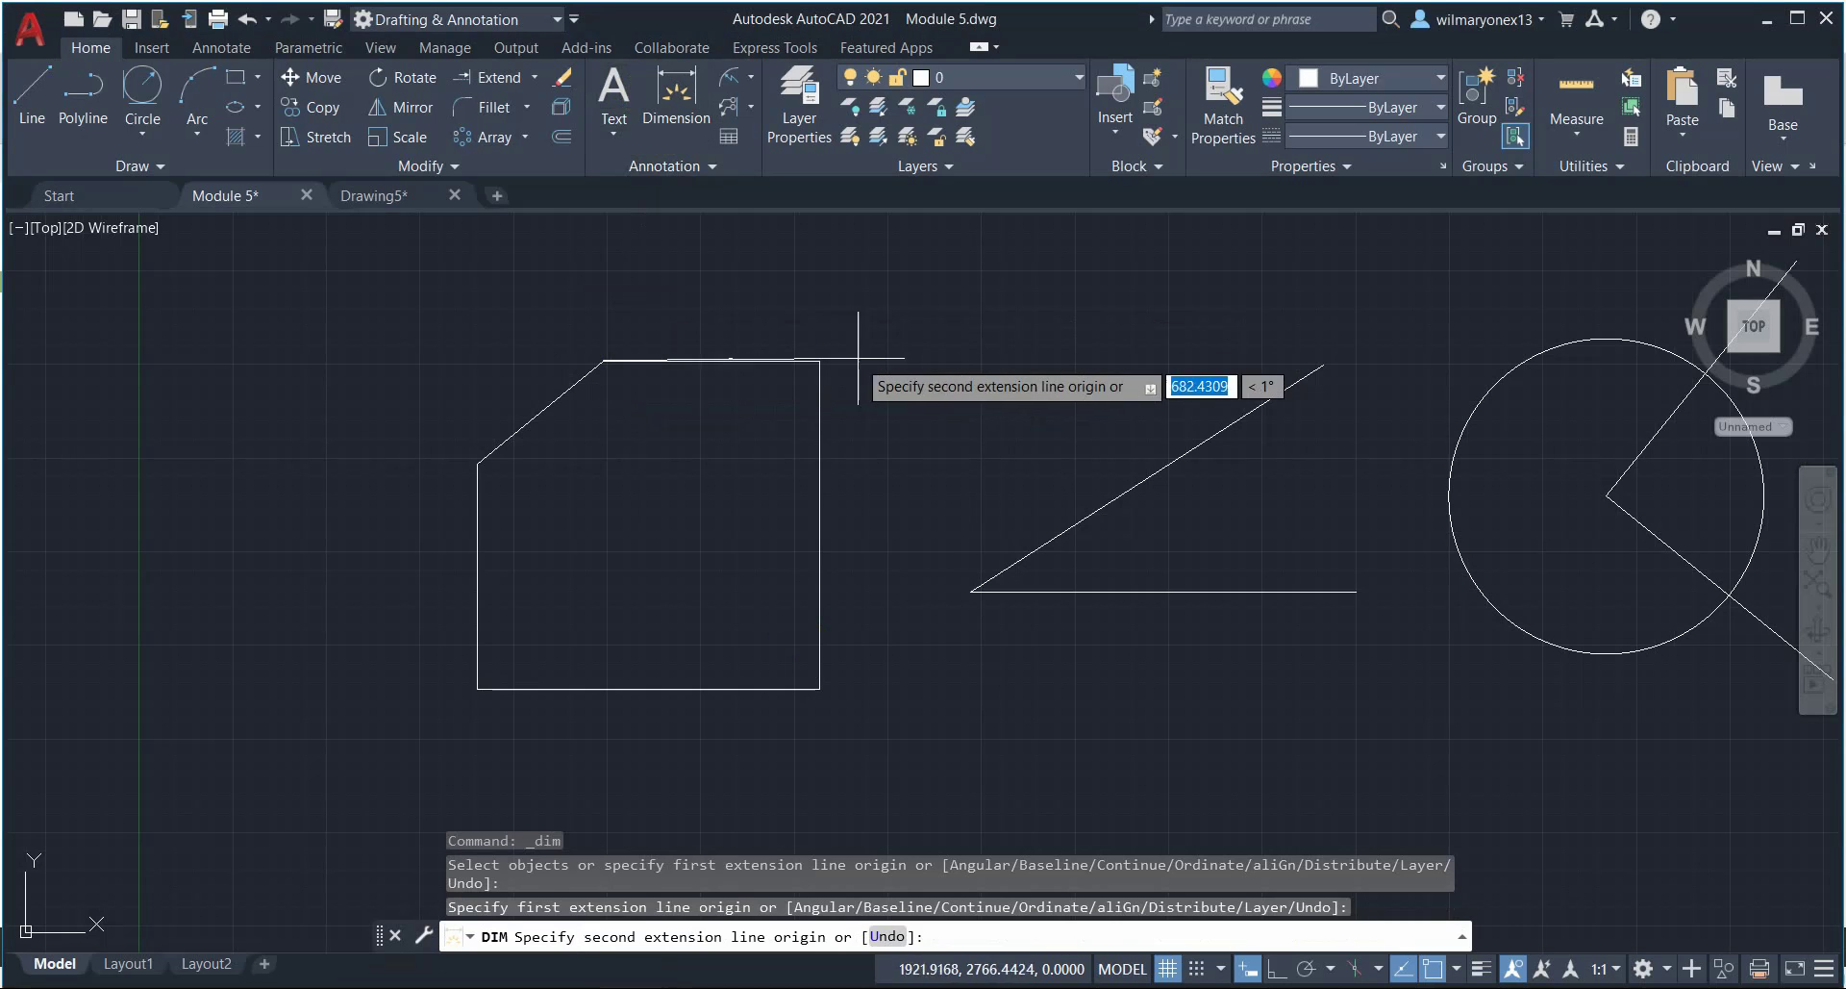
click(821, 360)
click(822, 337)
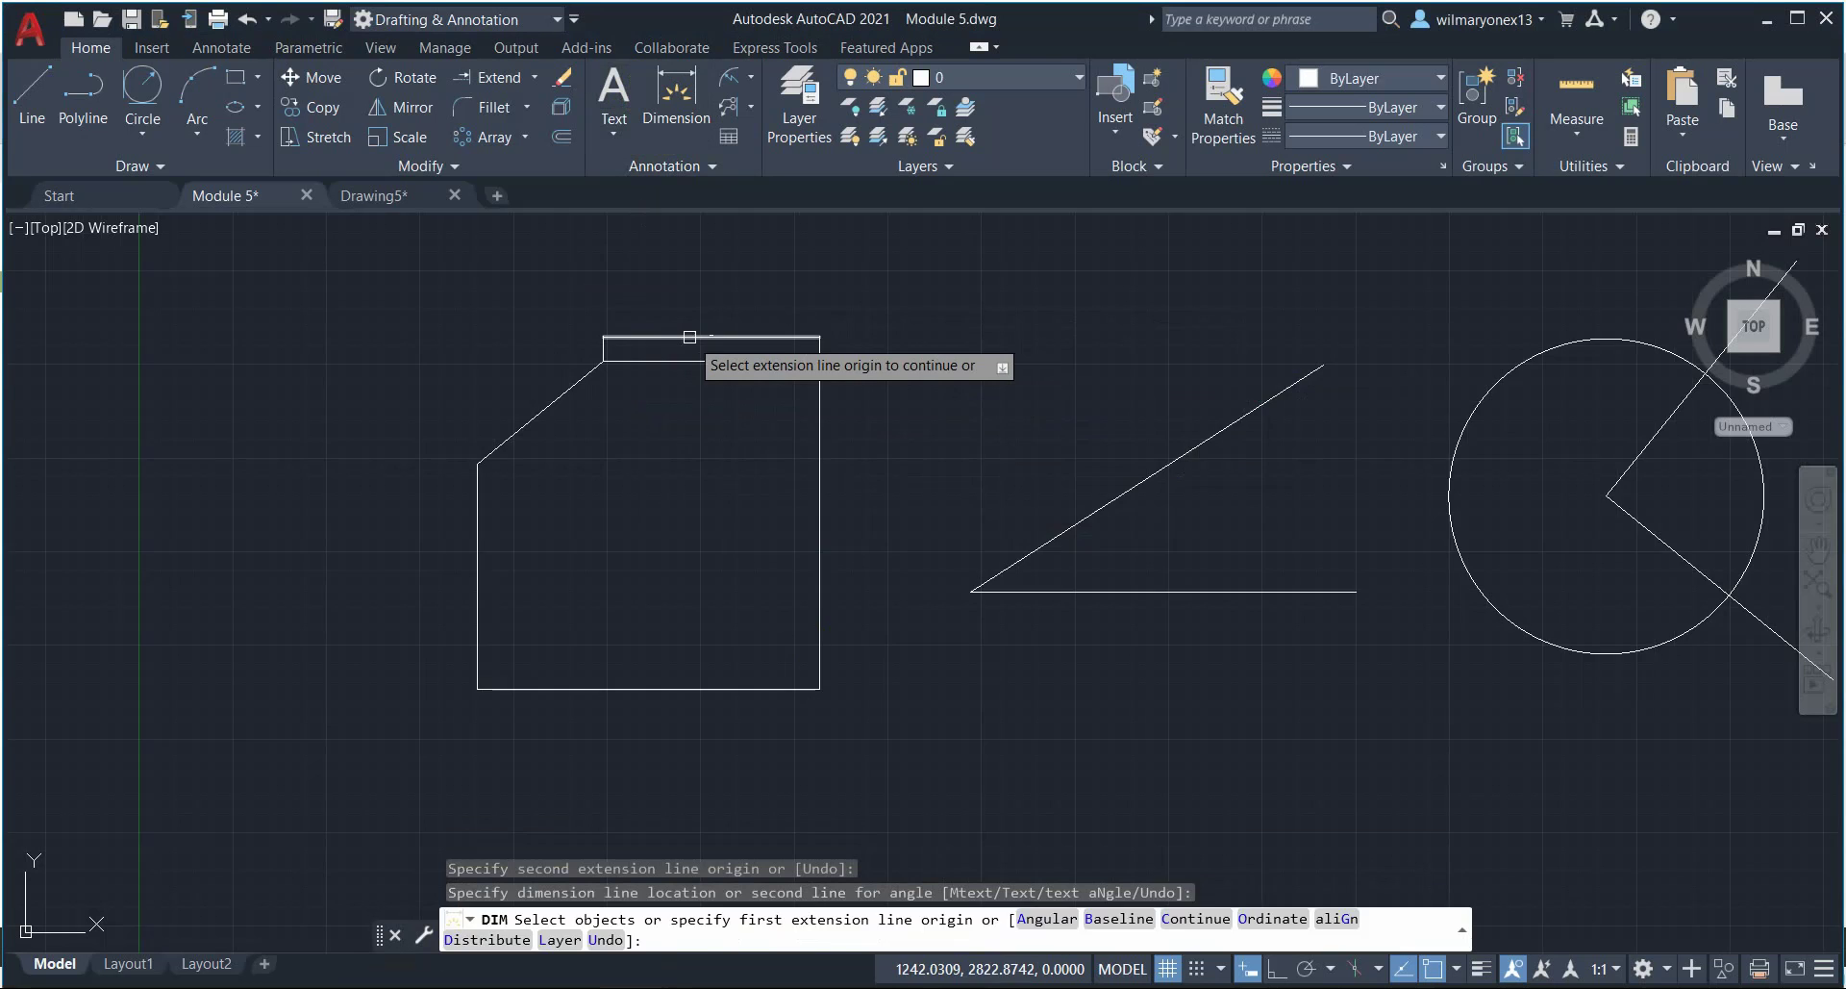
Step: Zoom and pan around the outline to check the 579,14 dimension value
scroll(679, 309, up, 4)
scroll(754, 325, up, 5)
scroll(778, 351, down, 7)
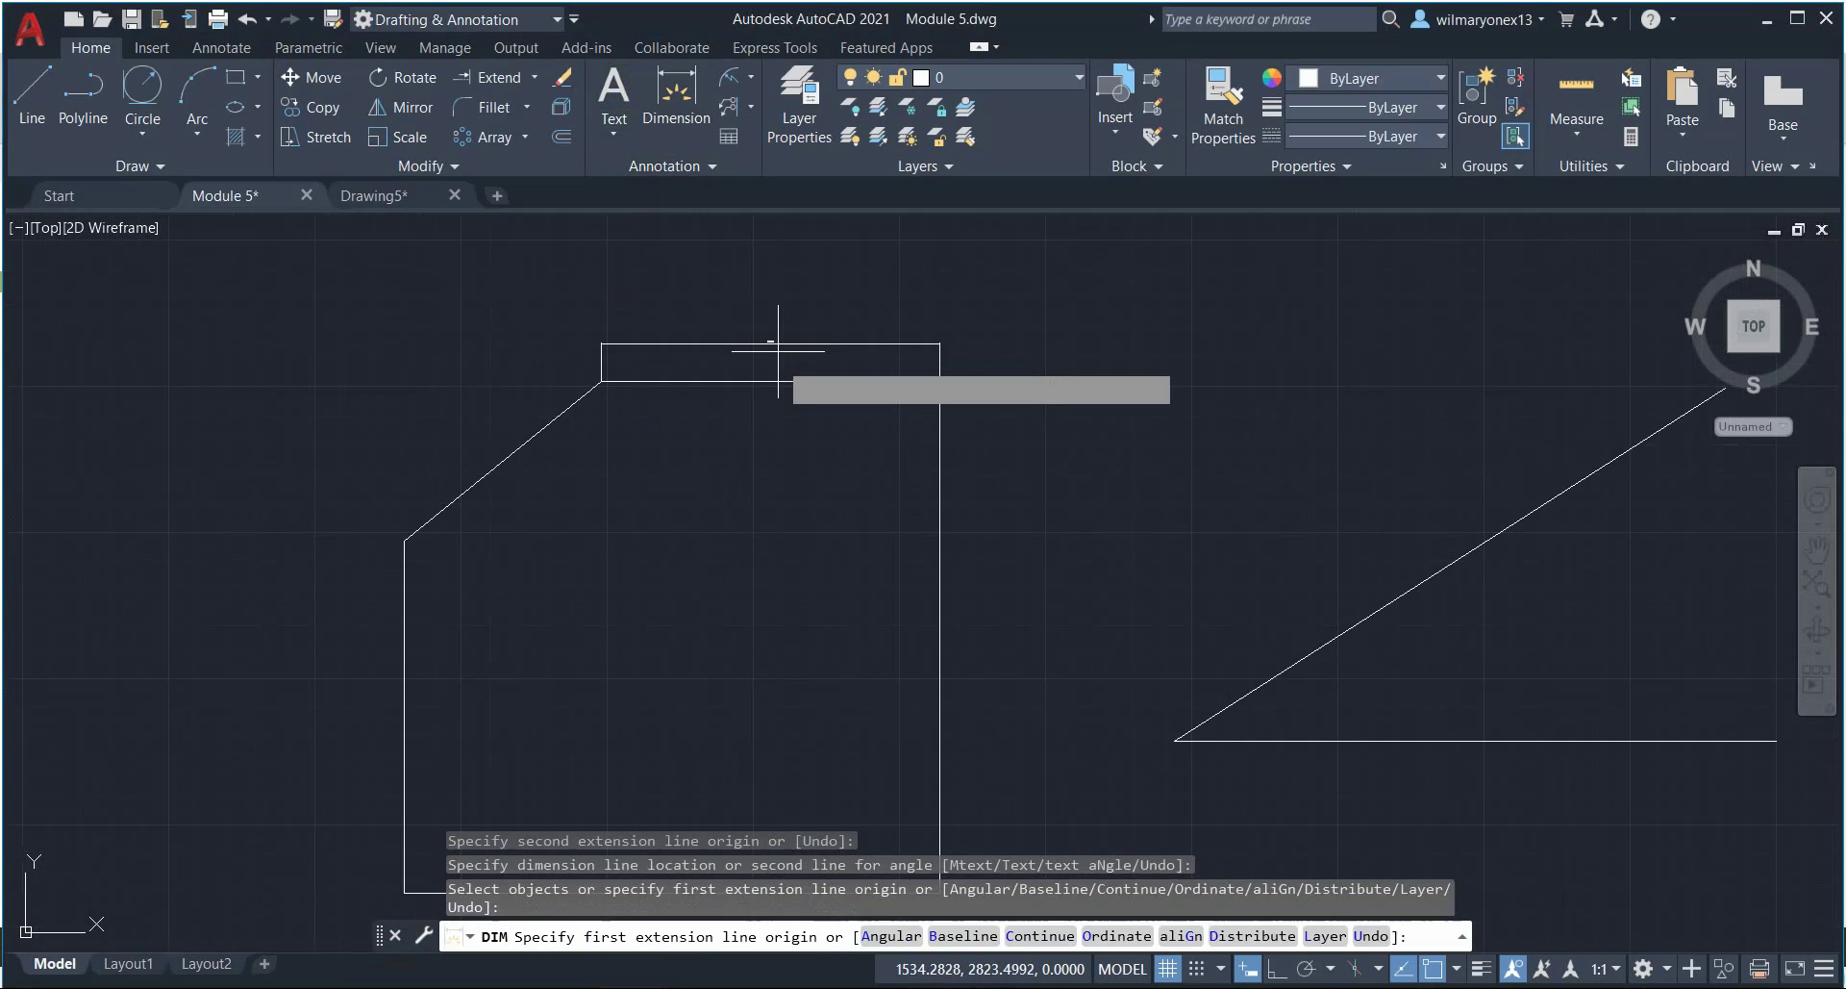
scroll(774, 380, up, 6)
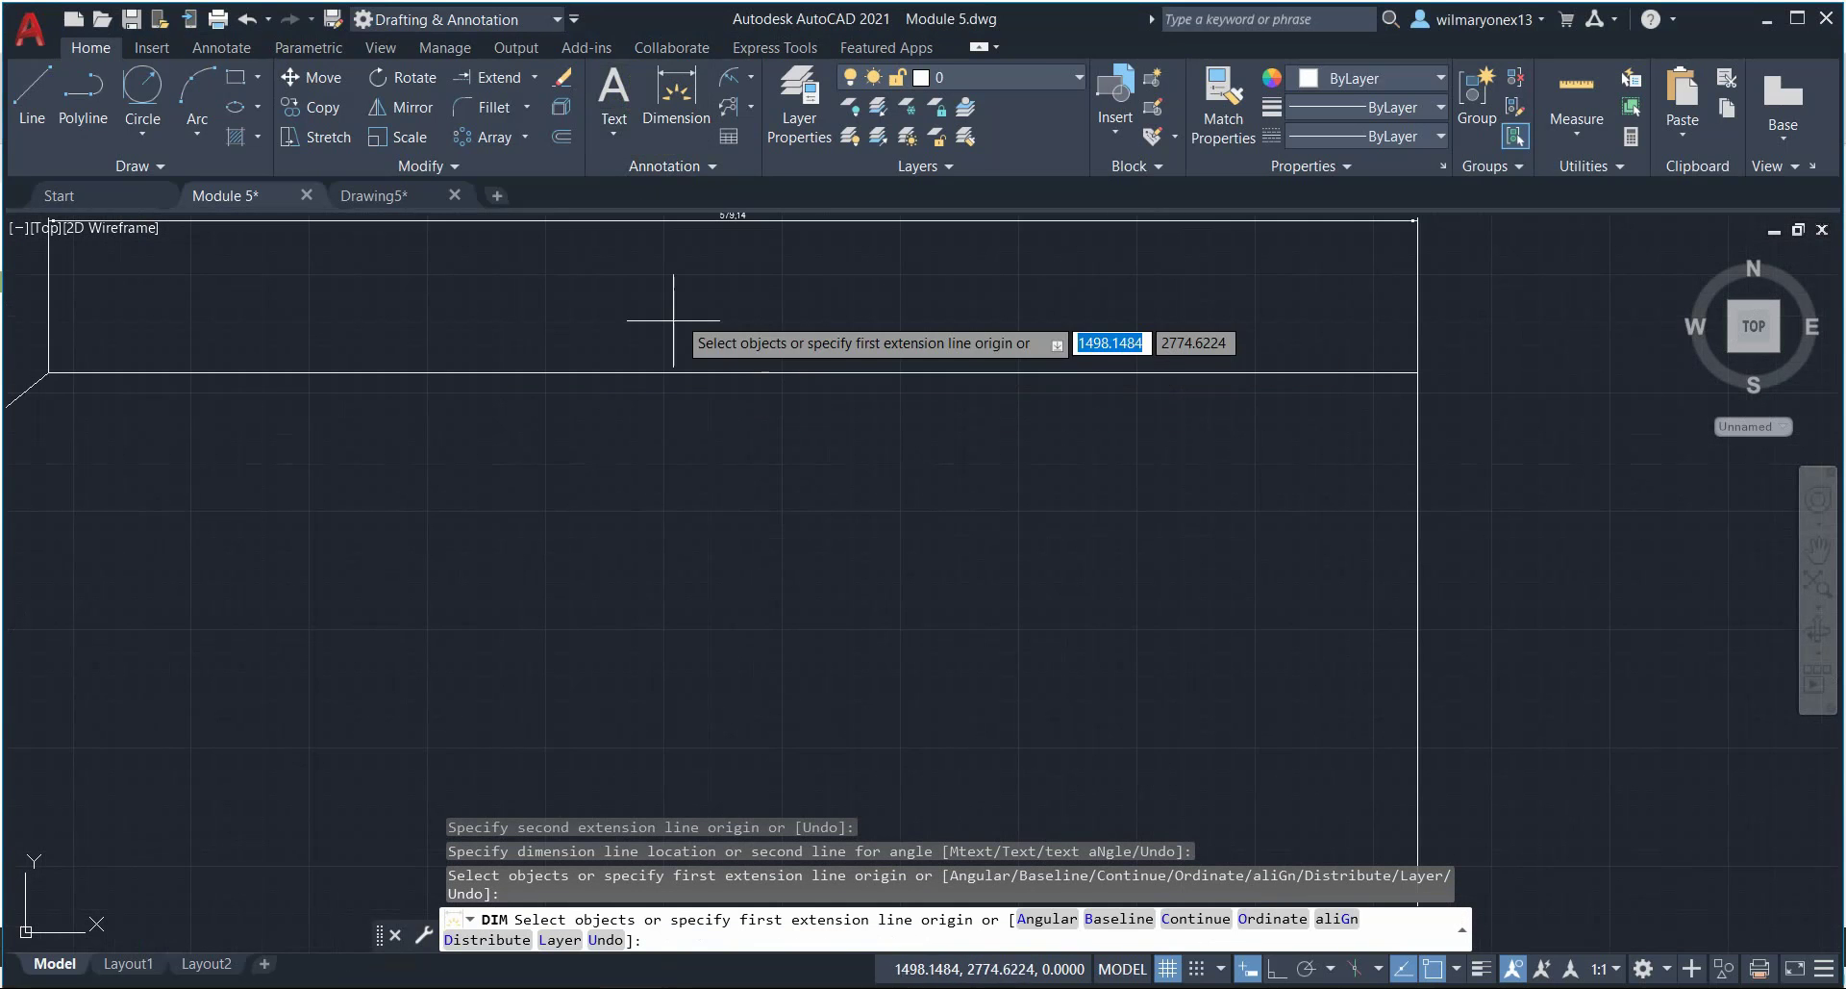
scroll(673, 320, down, 4)
scroll(539, 317, up, 4)
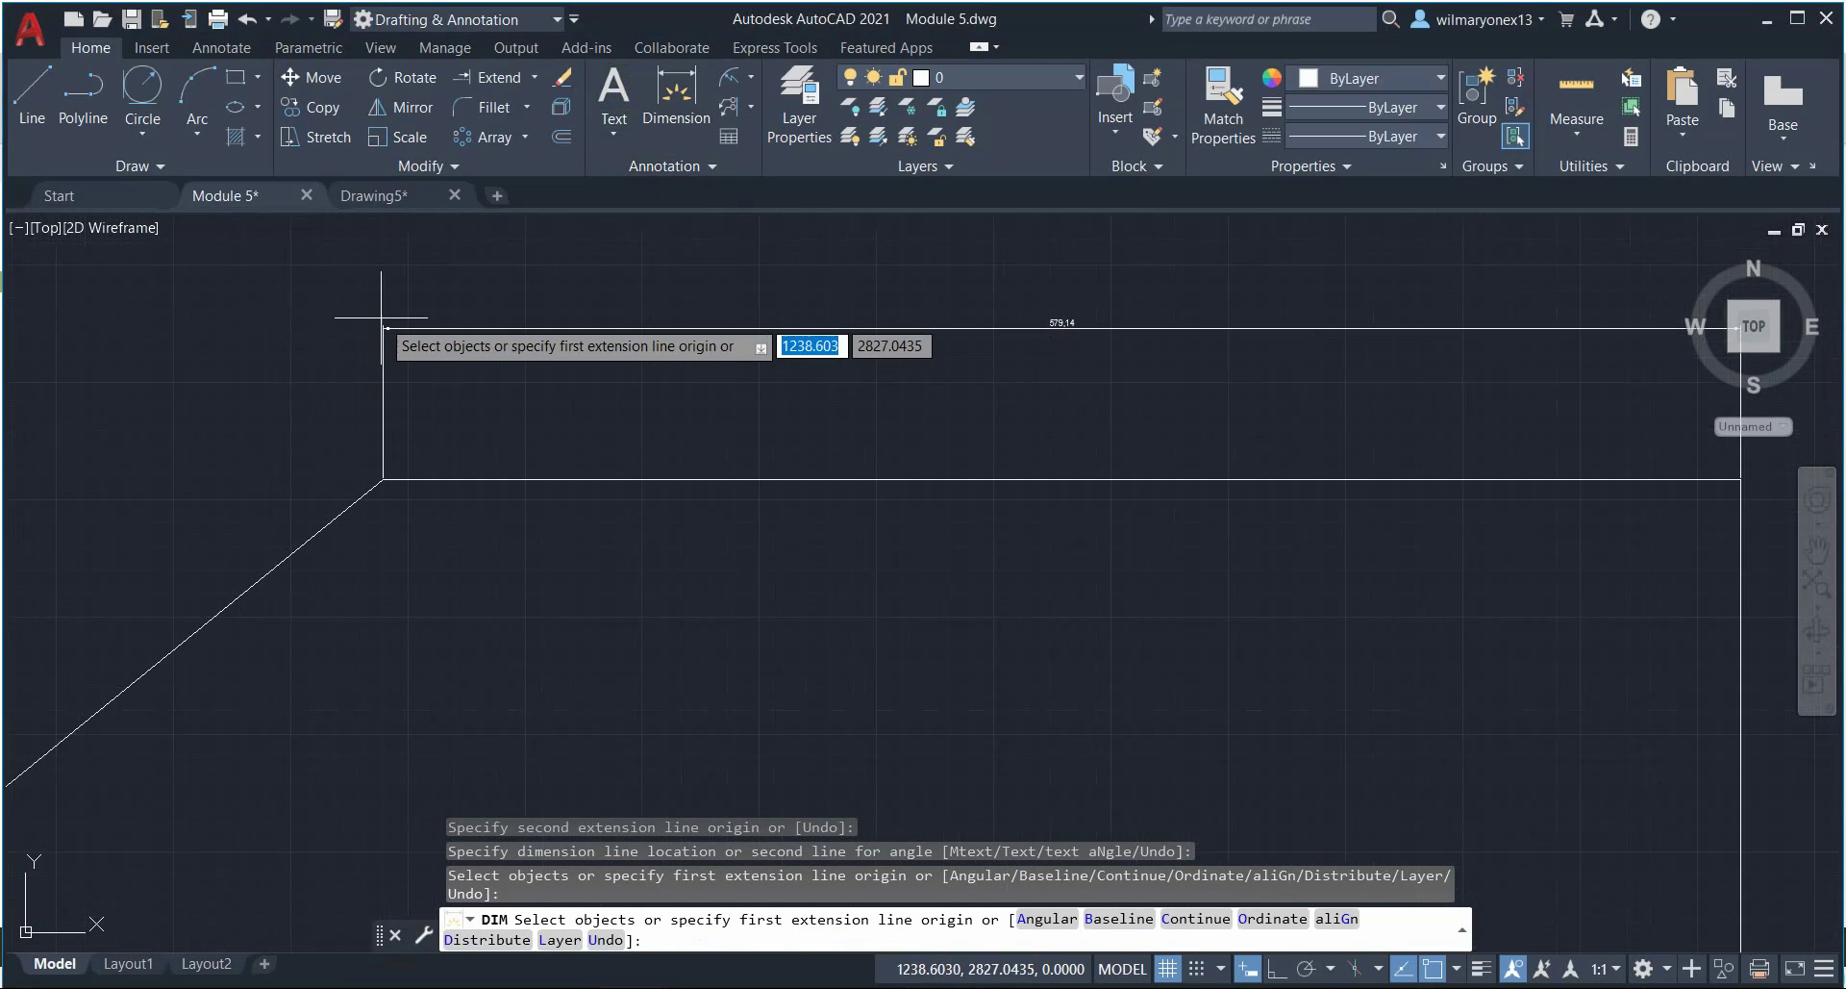
scroll(382, 319, up, 4)
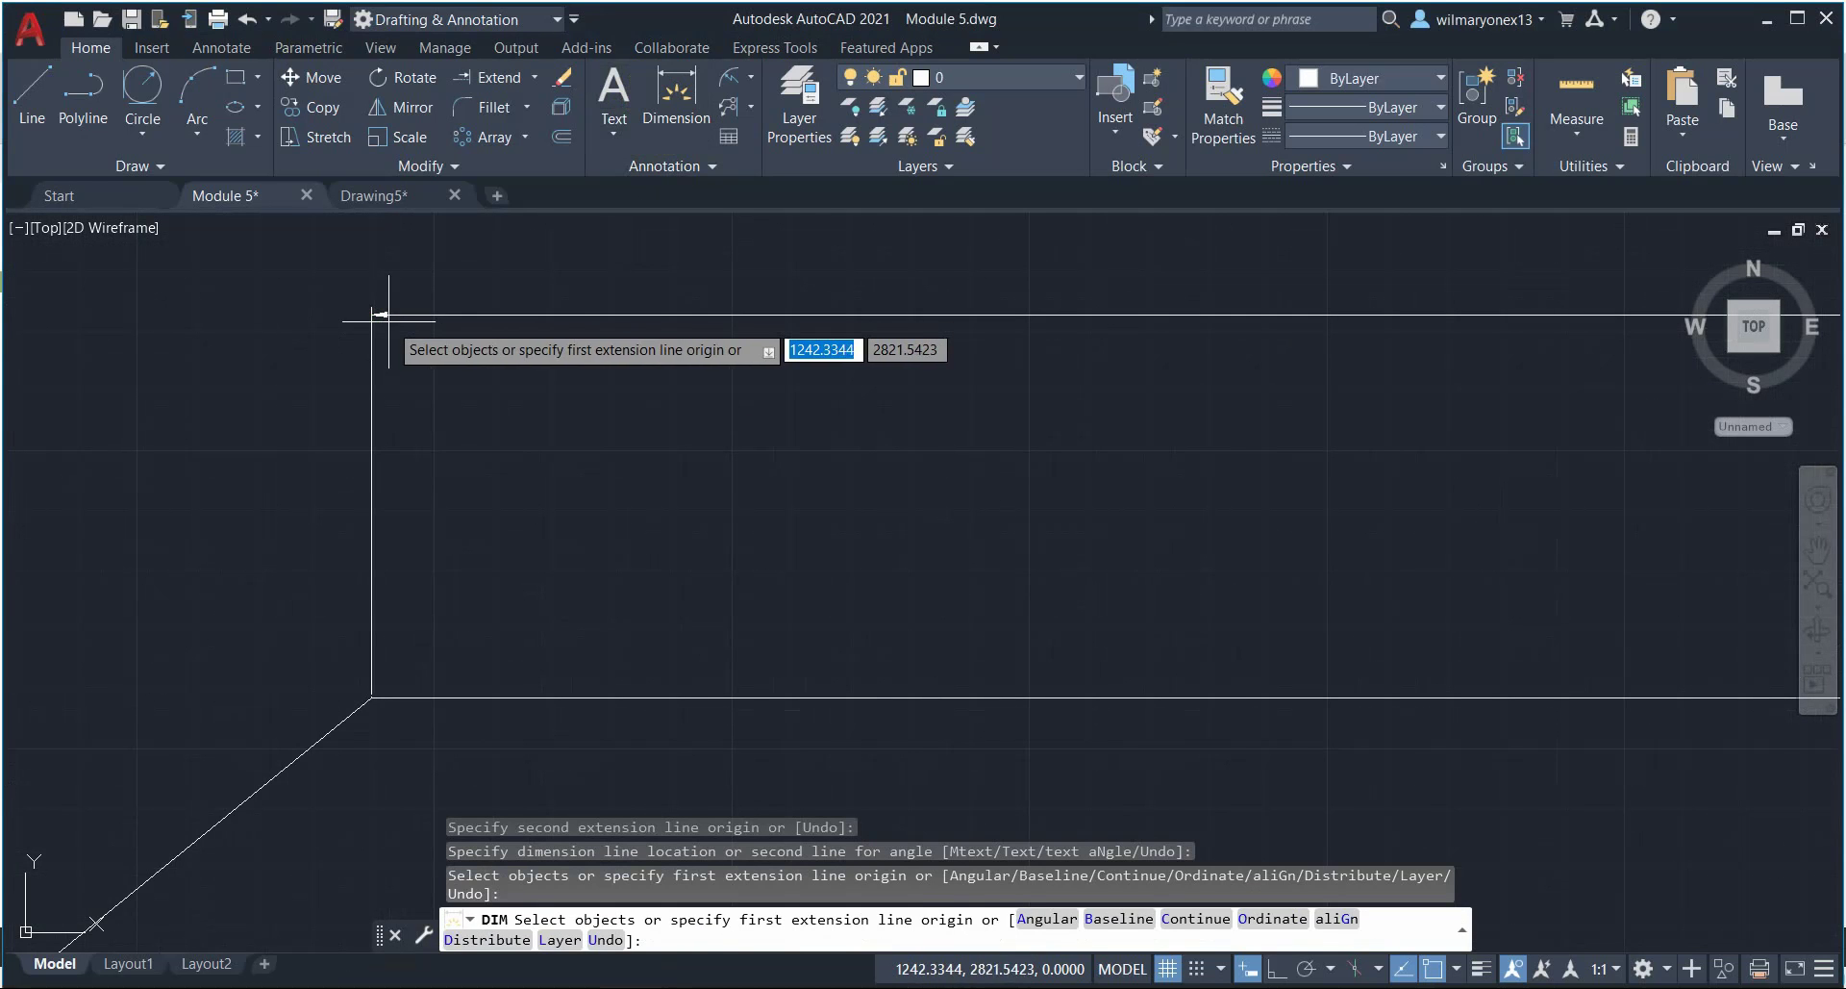
scroll(845, 411, down, 5)
middle_drag(1135, 435, 556, 516)
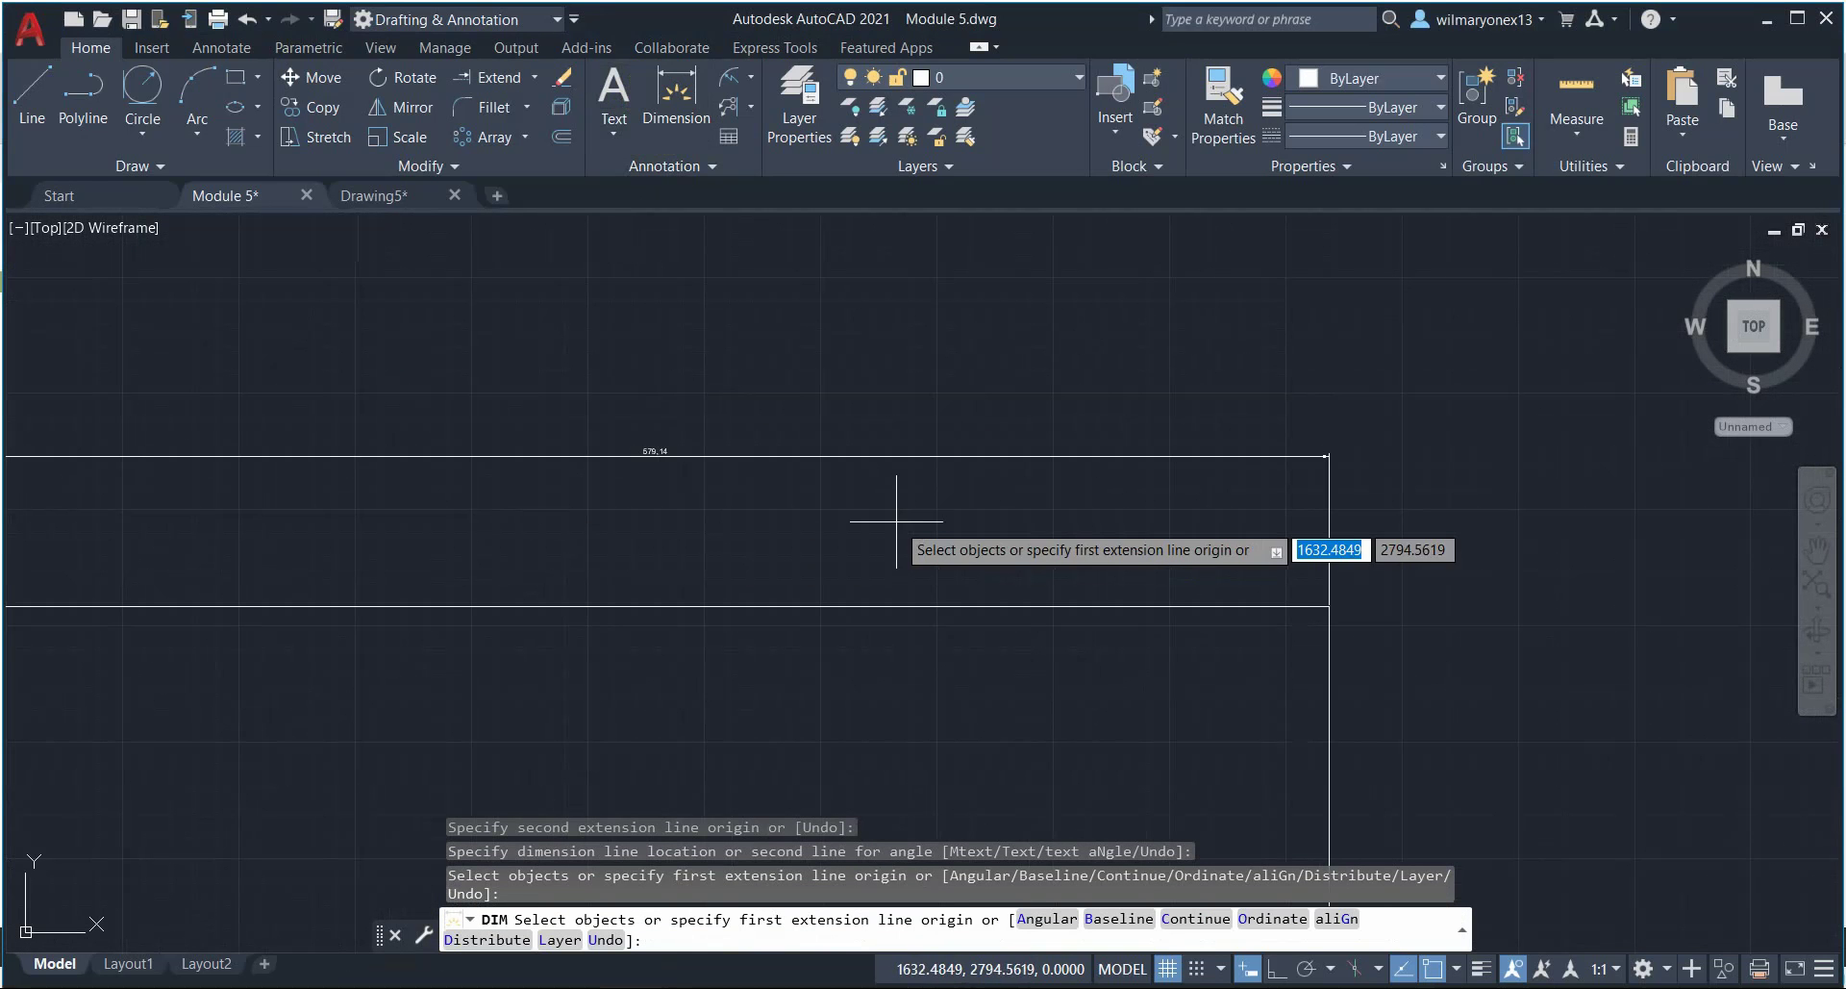
middle_drag(1056, 534, 816, 503)
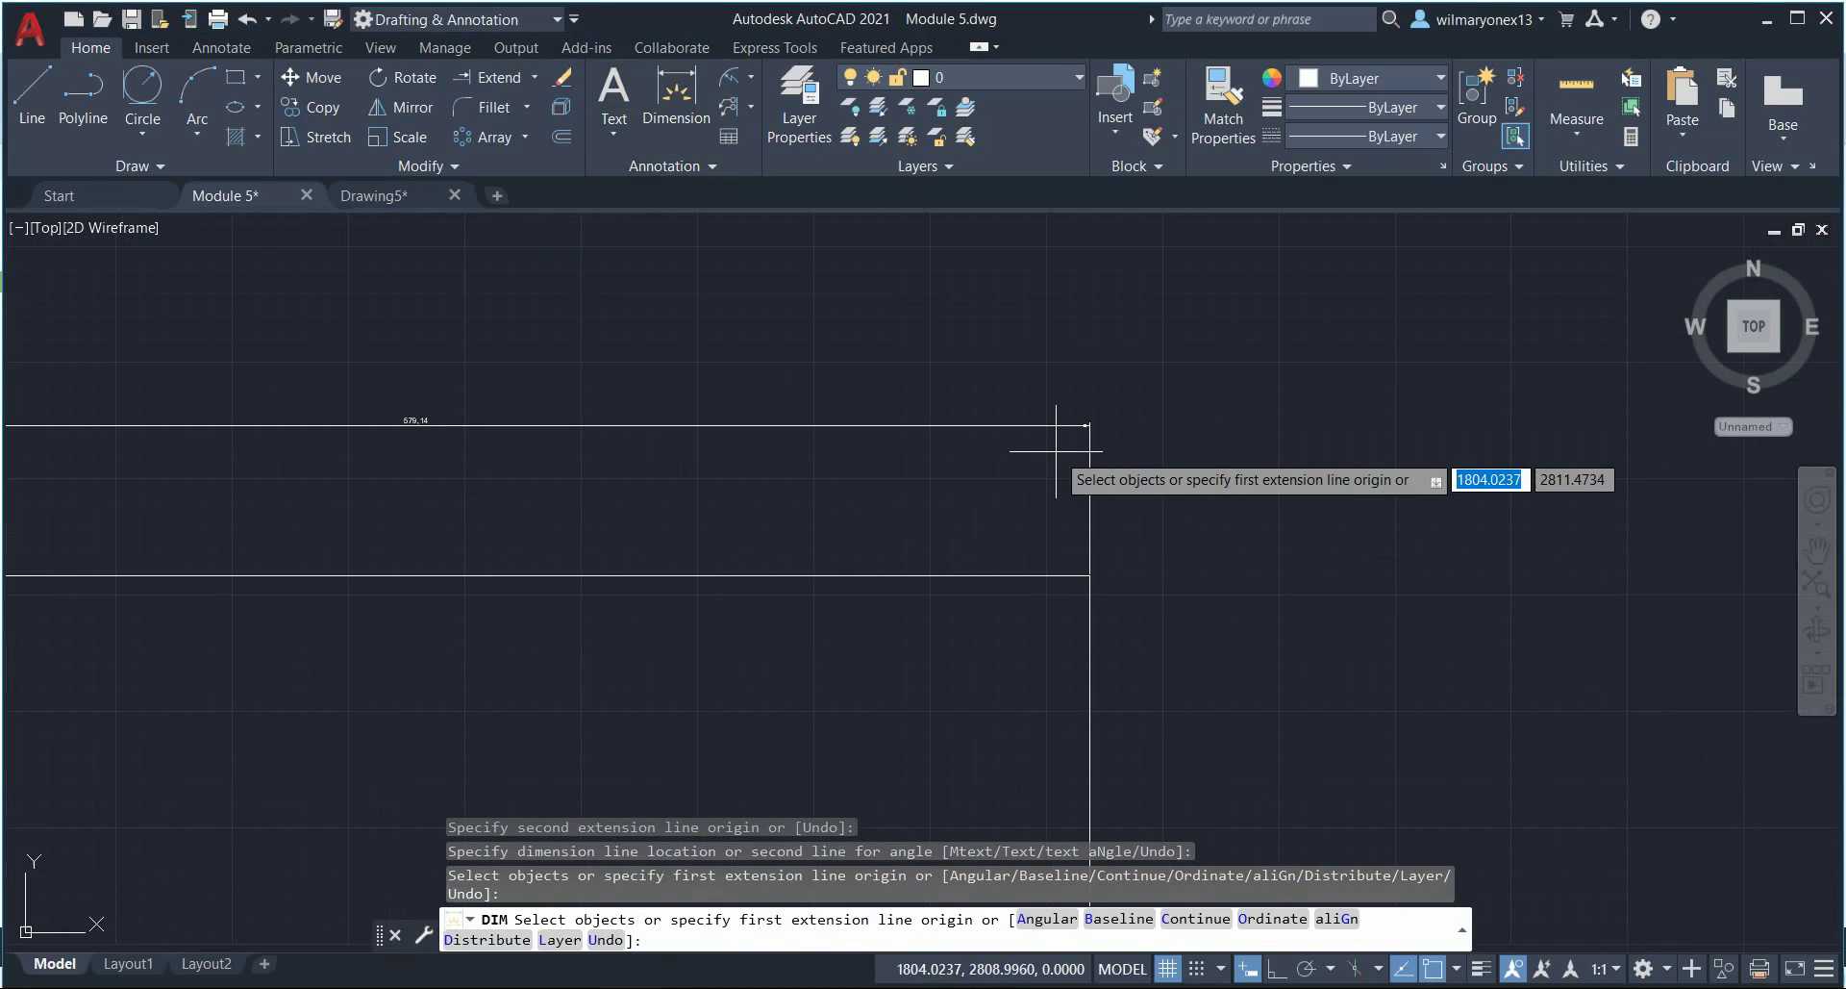
scroll(1072, 424, up, 5)
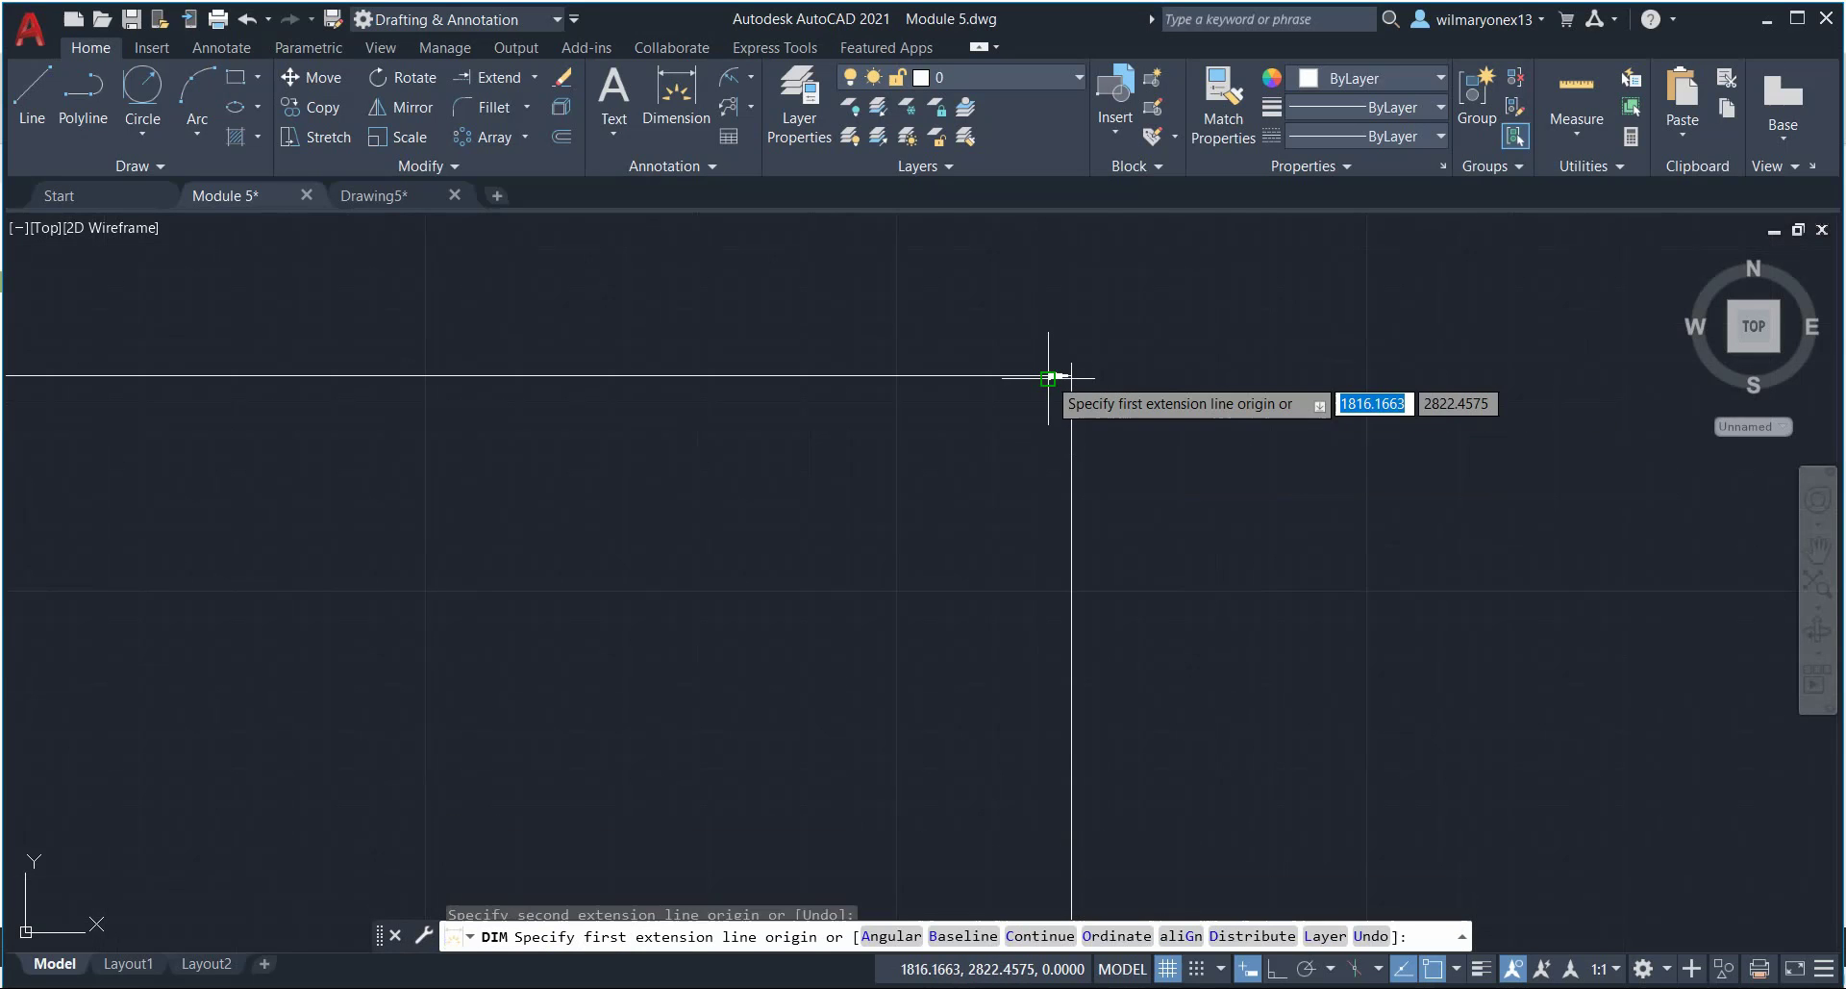
scroll(1048, 376, down, 5)
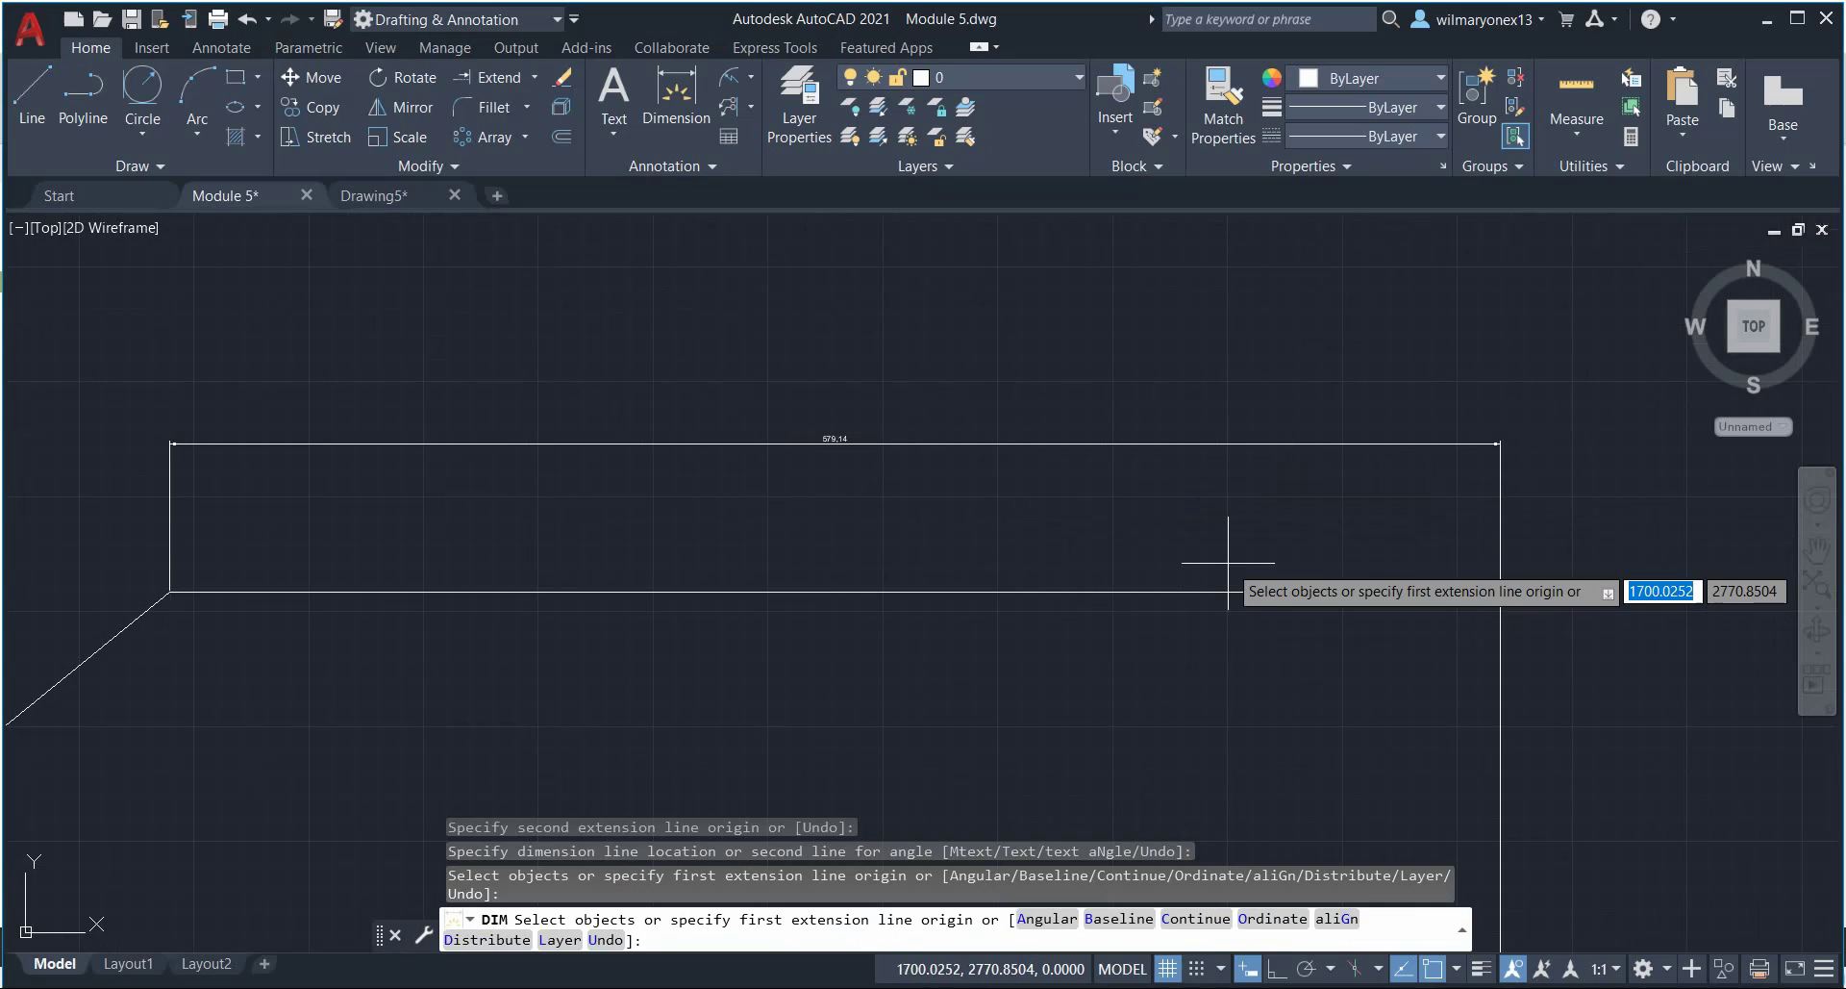
scroll(1228, 563, down, 6)
middle_drag(1216, 626, 961, 327)
scroll(1088, 493, up, 1)
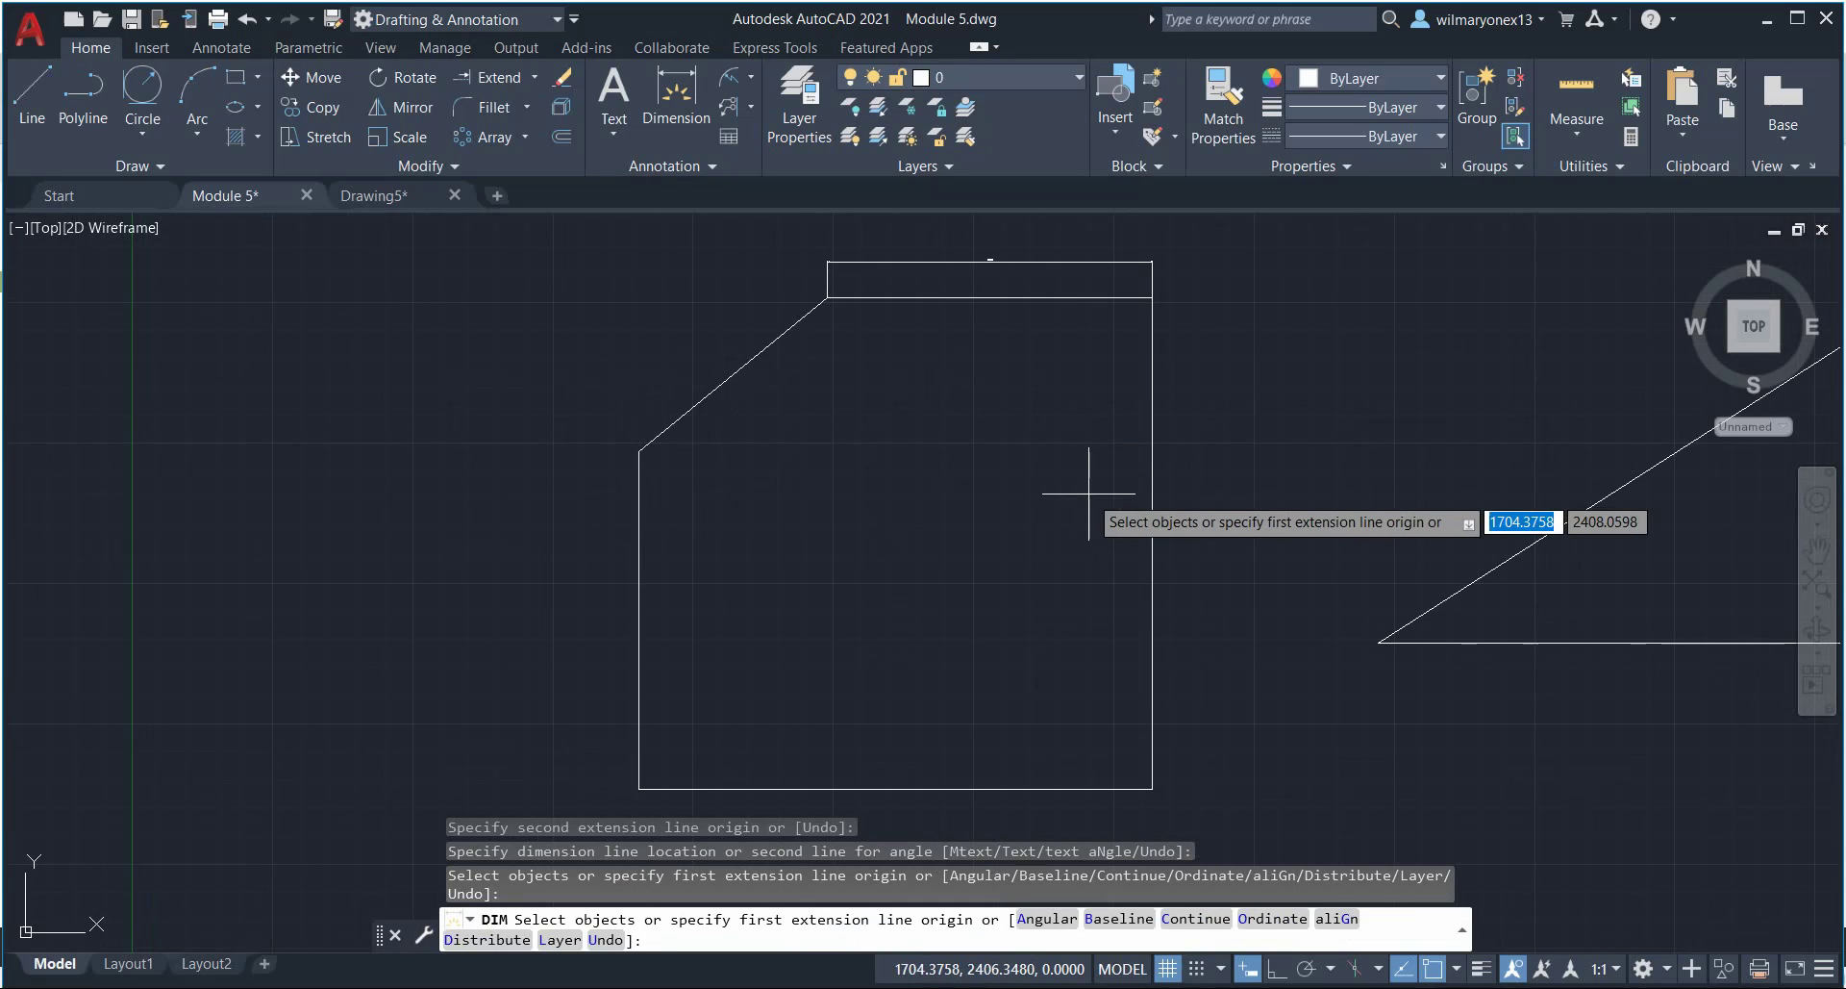
scroll(964, 535, down, 1)
scroll(941, 519, up, 4)
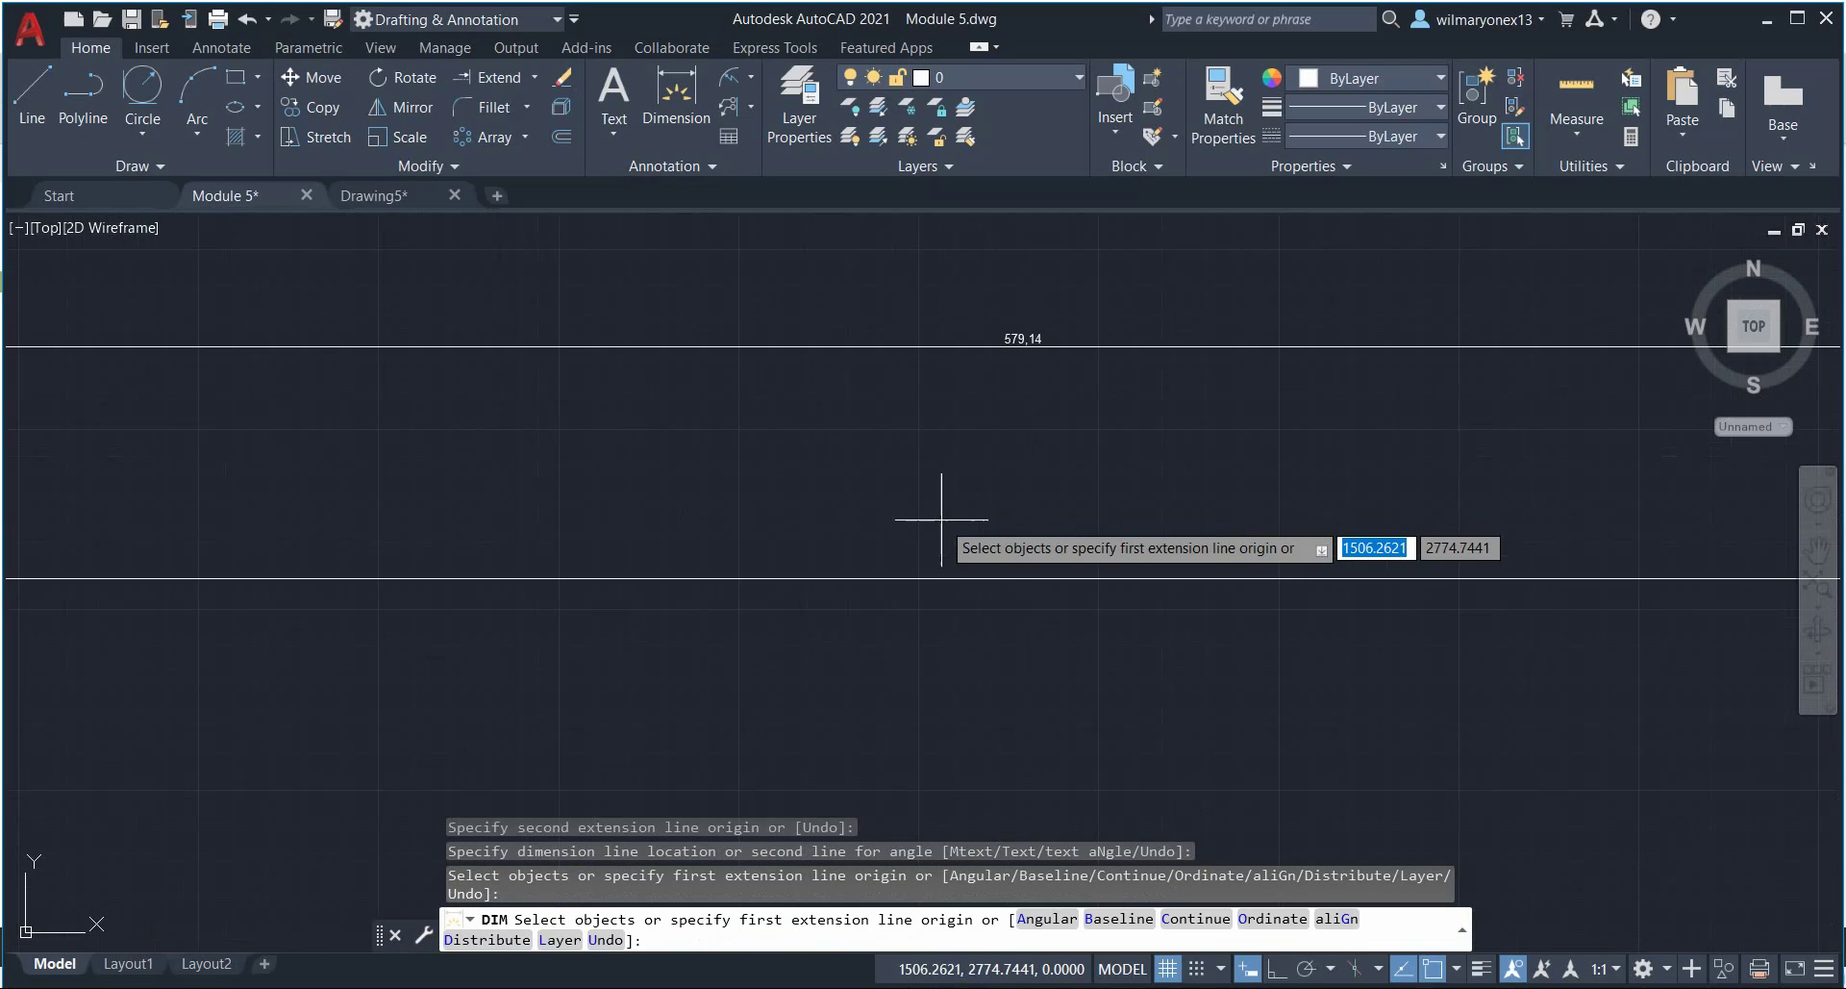
Step: Try the Continue option with 'c', cancel it, and recentre the view on the top edge
text(c)
key(Return)
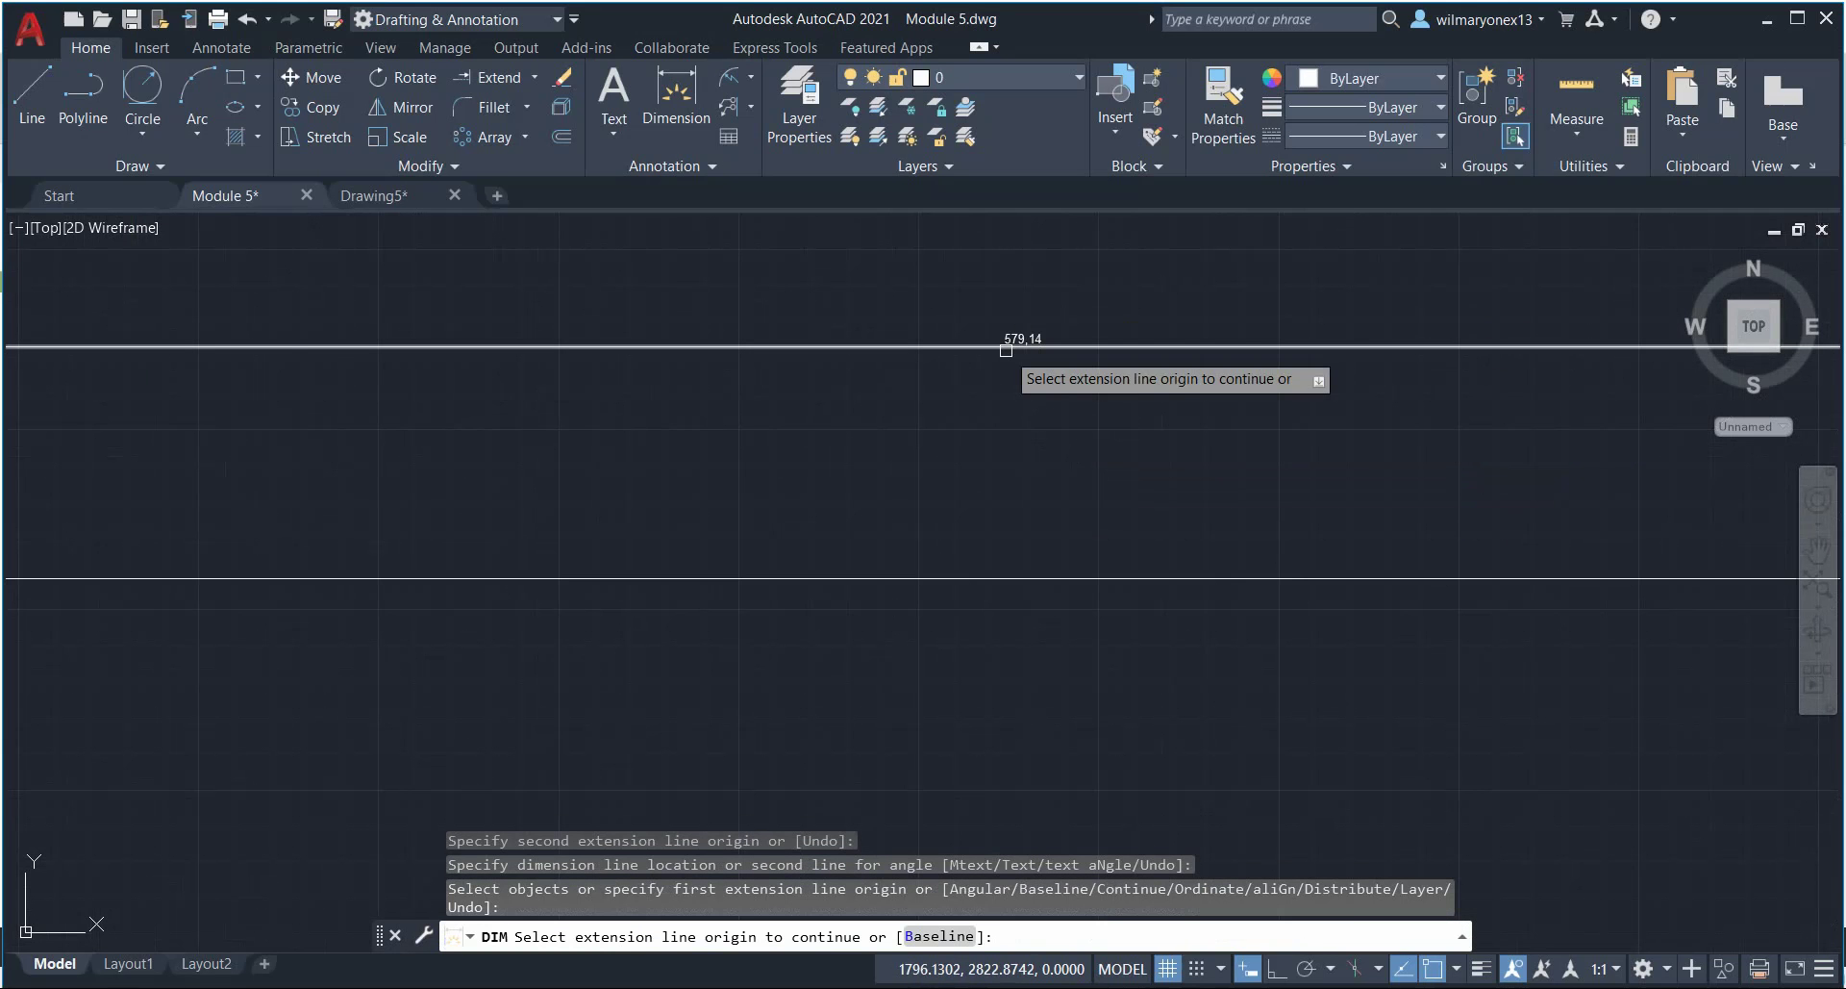
key(Return)
scroll(1019, 344, down, 3)
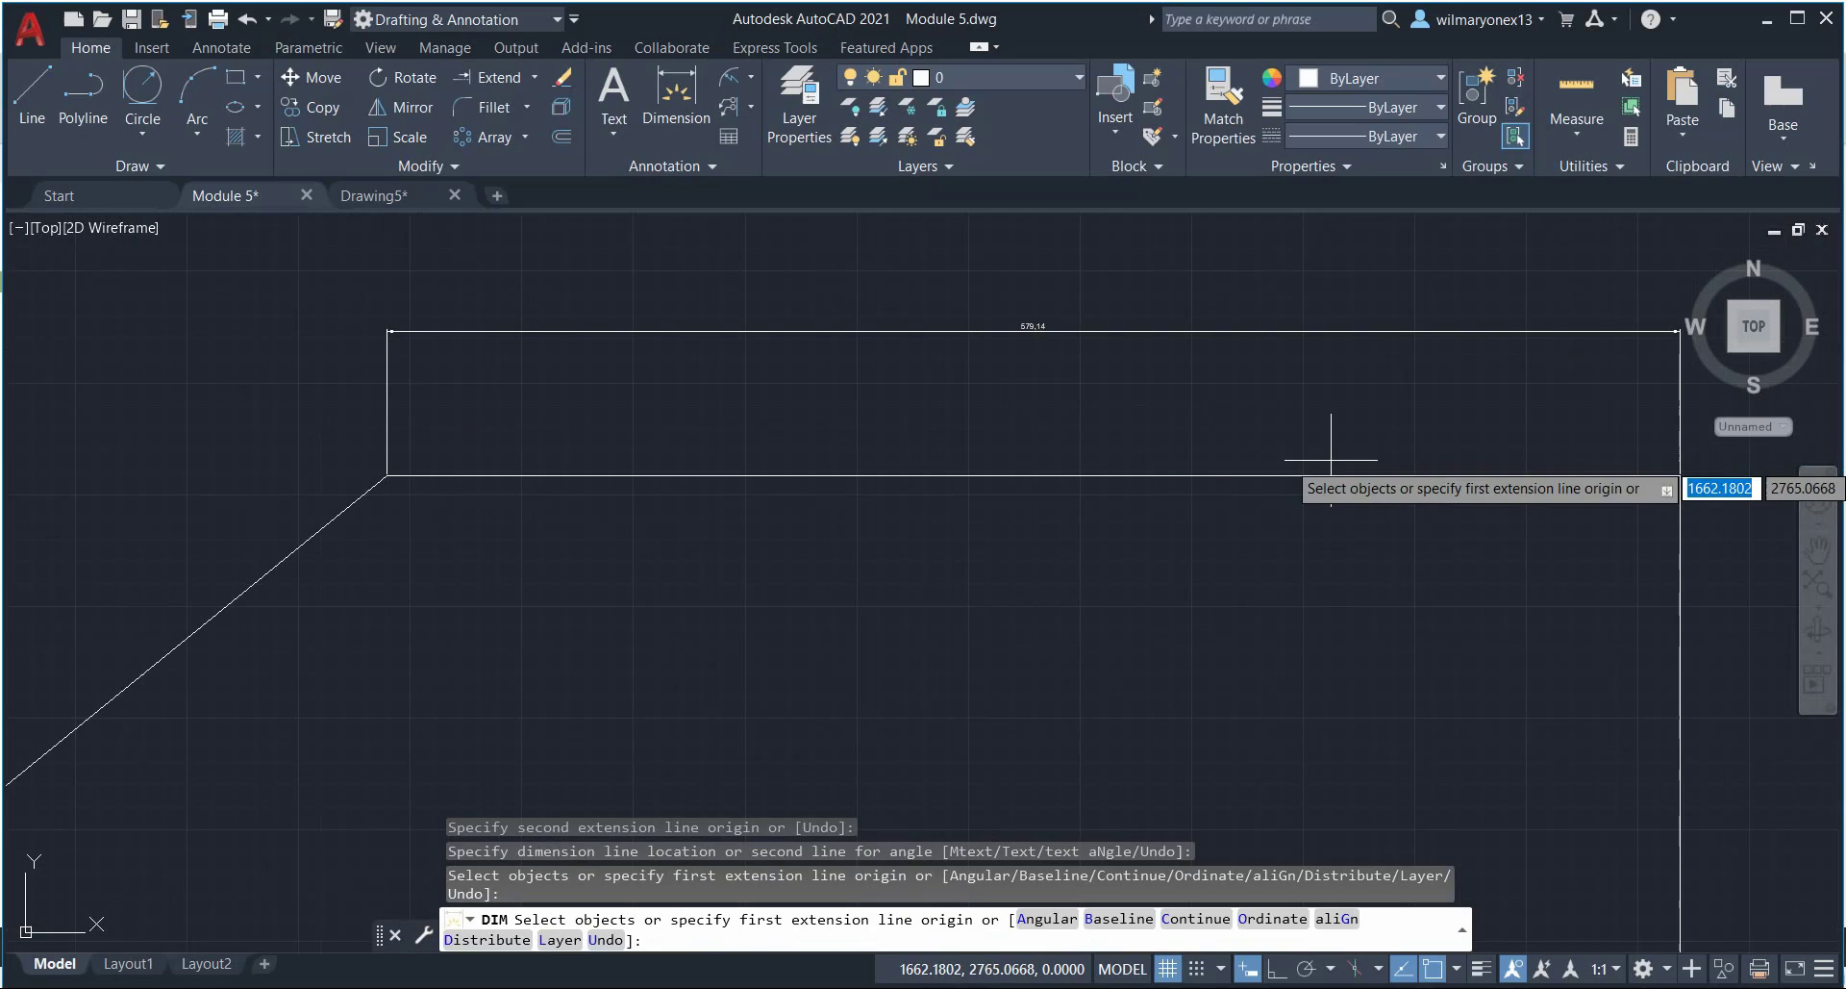
scroll(1030, 320, up, 5)
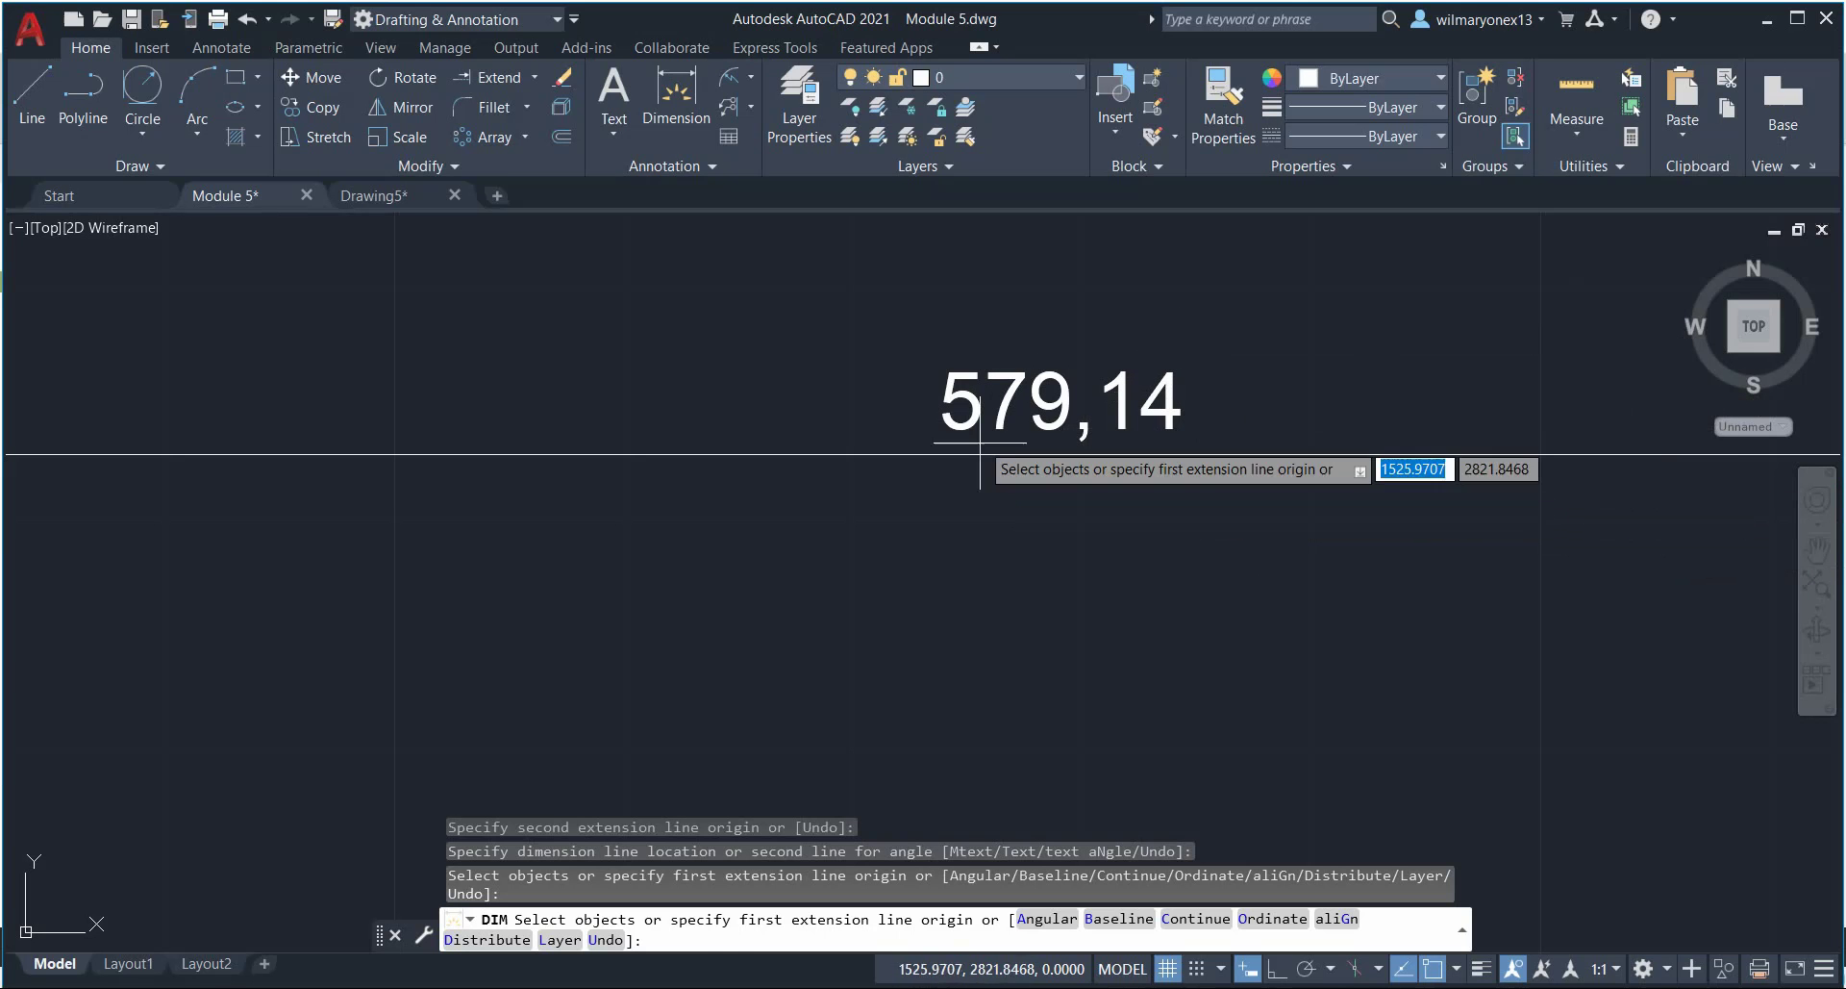
scroll(1106, 450, down, 5)
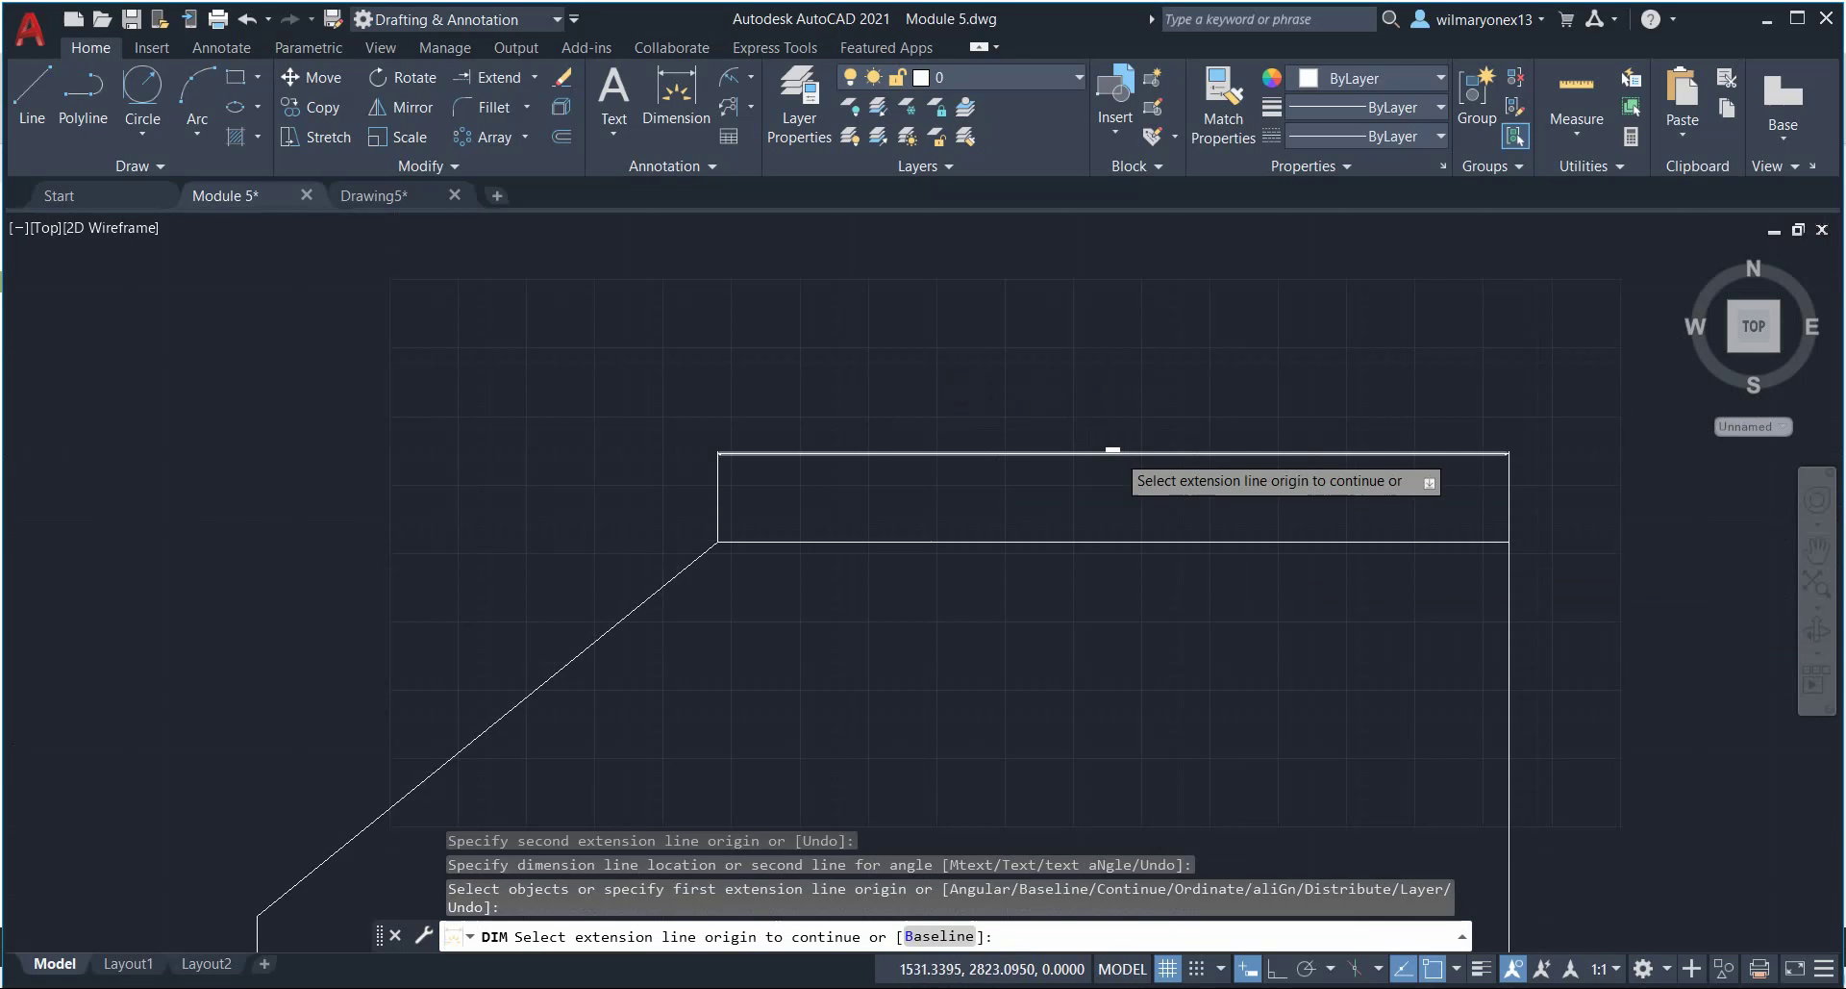
scroll(1175, 466, up, 5)
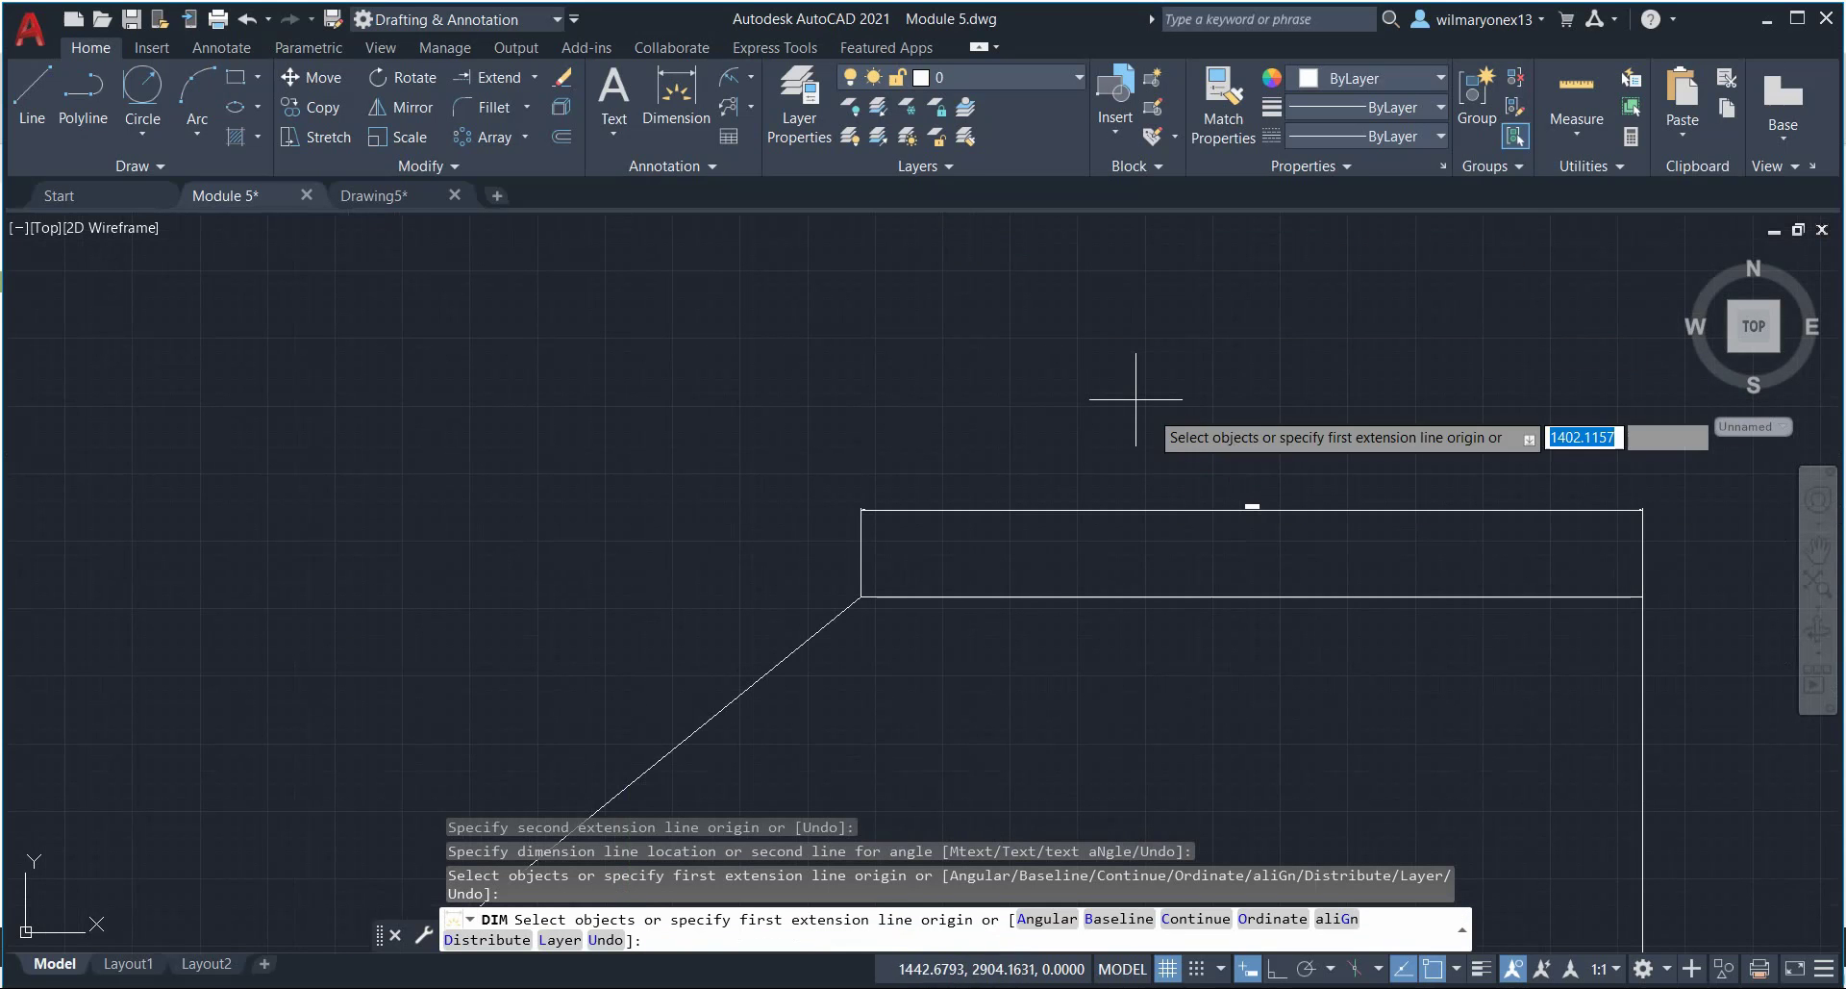
middle_drag(1143, 391, 873, 390)
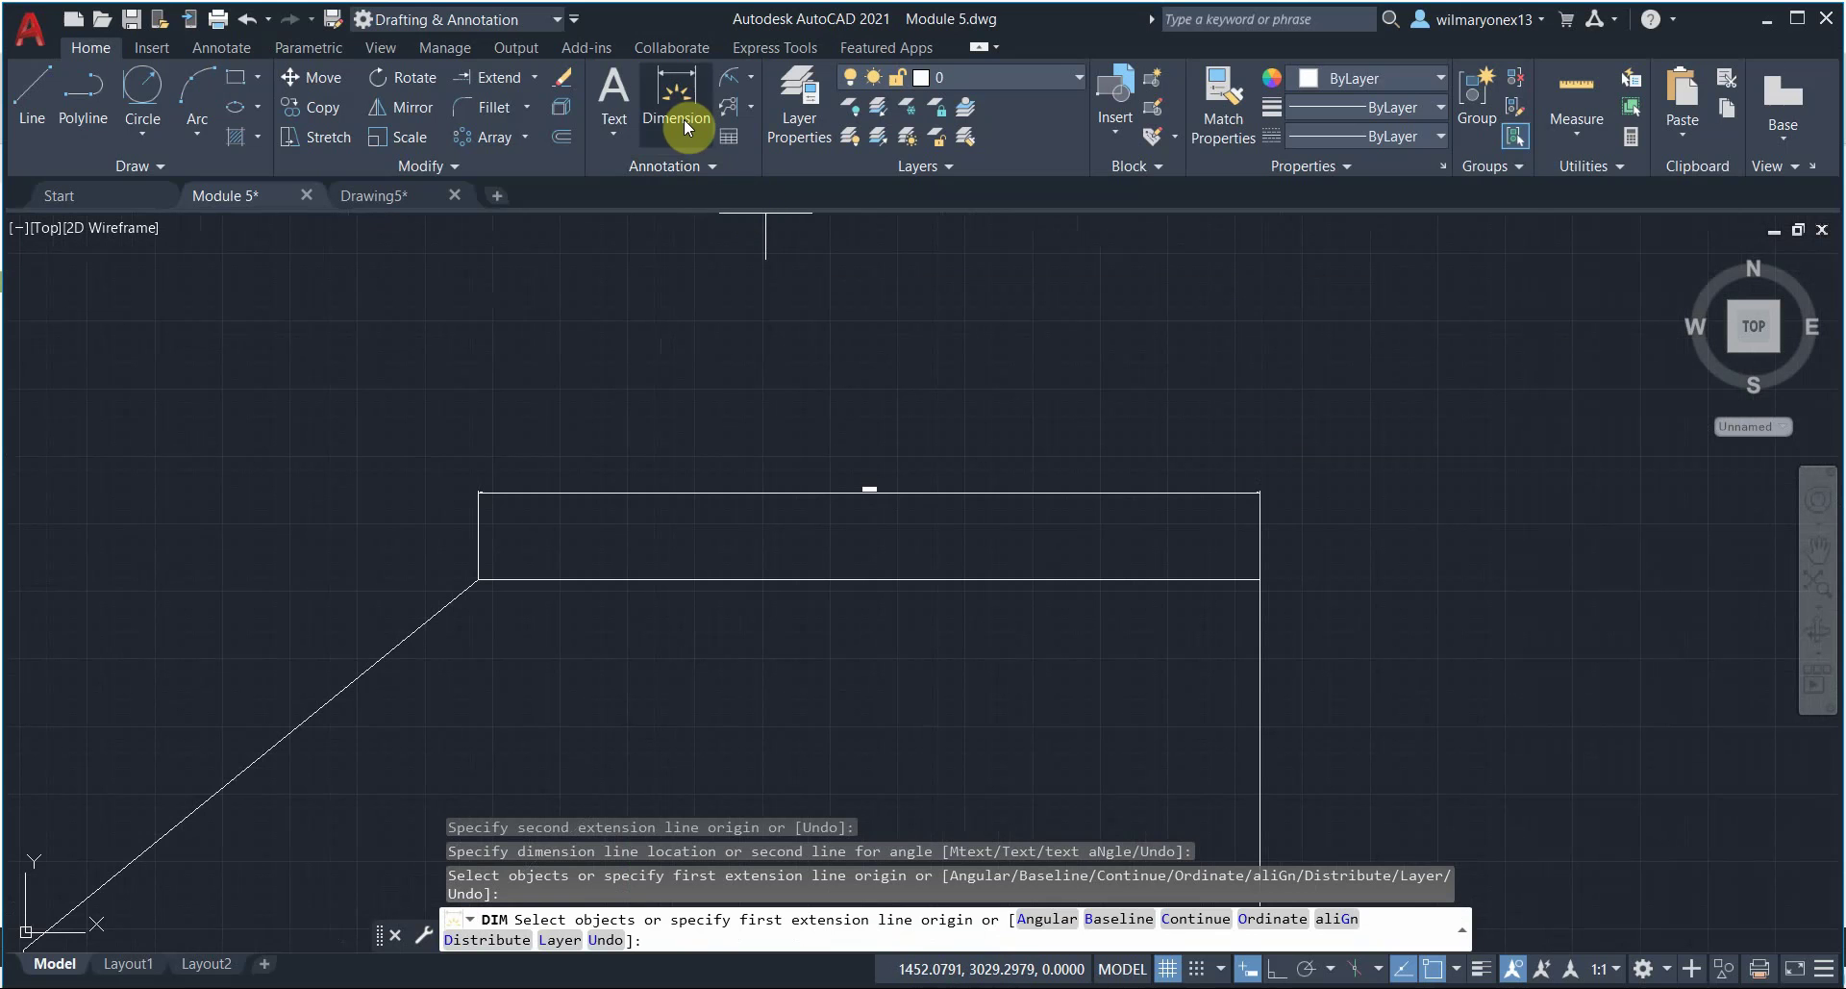
Step: Expand the Annotation panel and end the dimensioning command with Esc
click(720, 173)
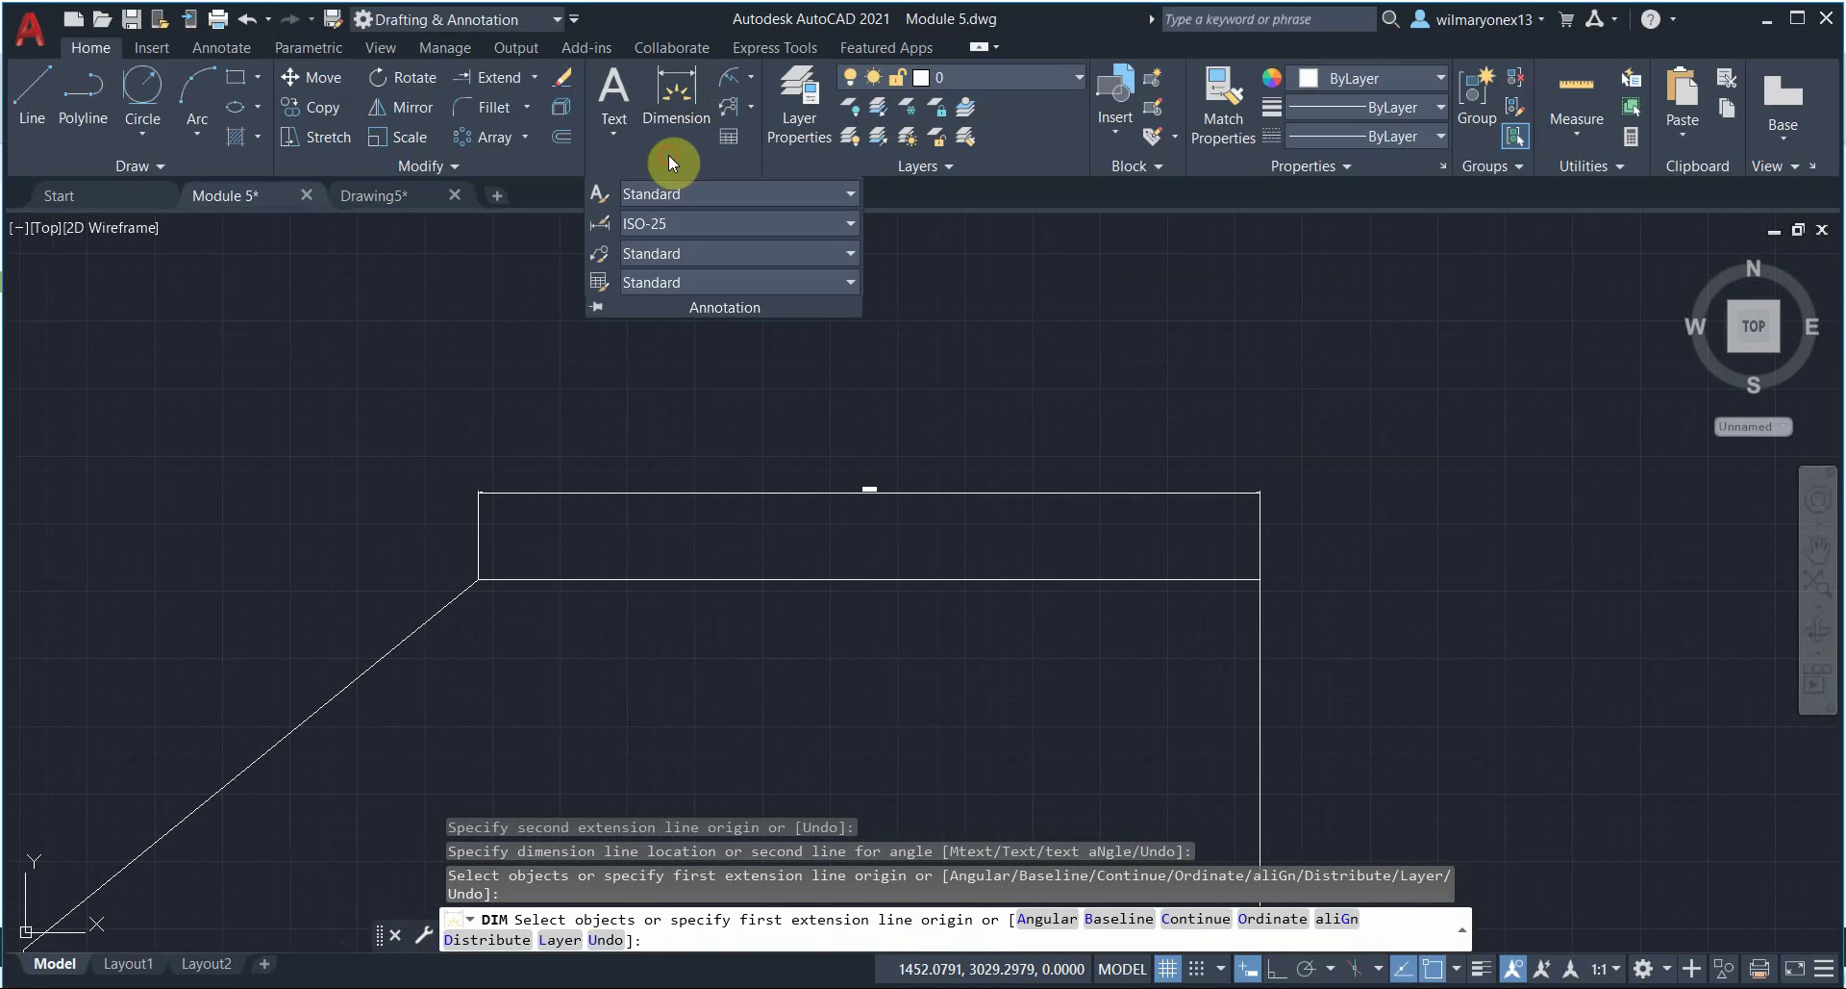
click(535, 251)
click(539, 257)
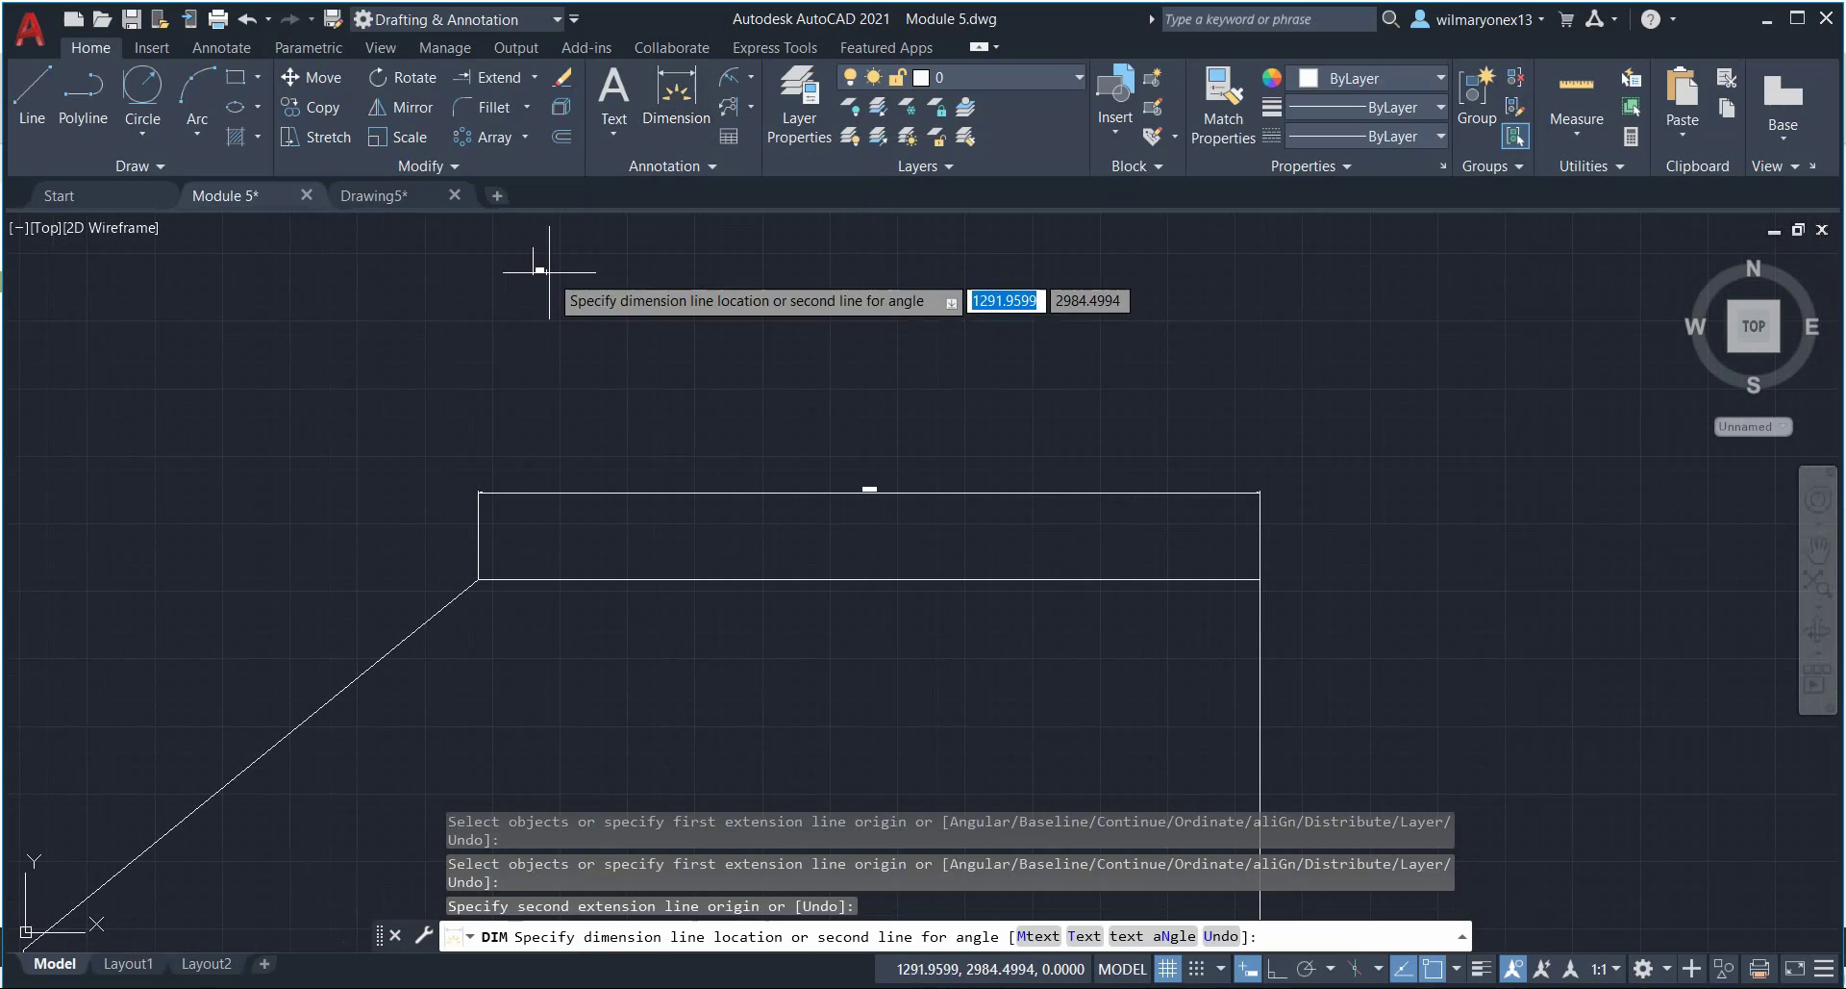
key(Escape)
Step: Reopen the Annotation slide-out and drop down the Text Style list showing Annotative and Standard
click(673, 164)
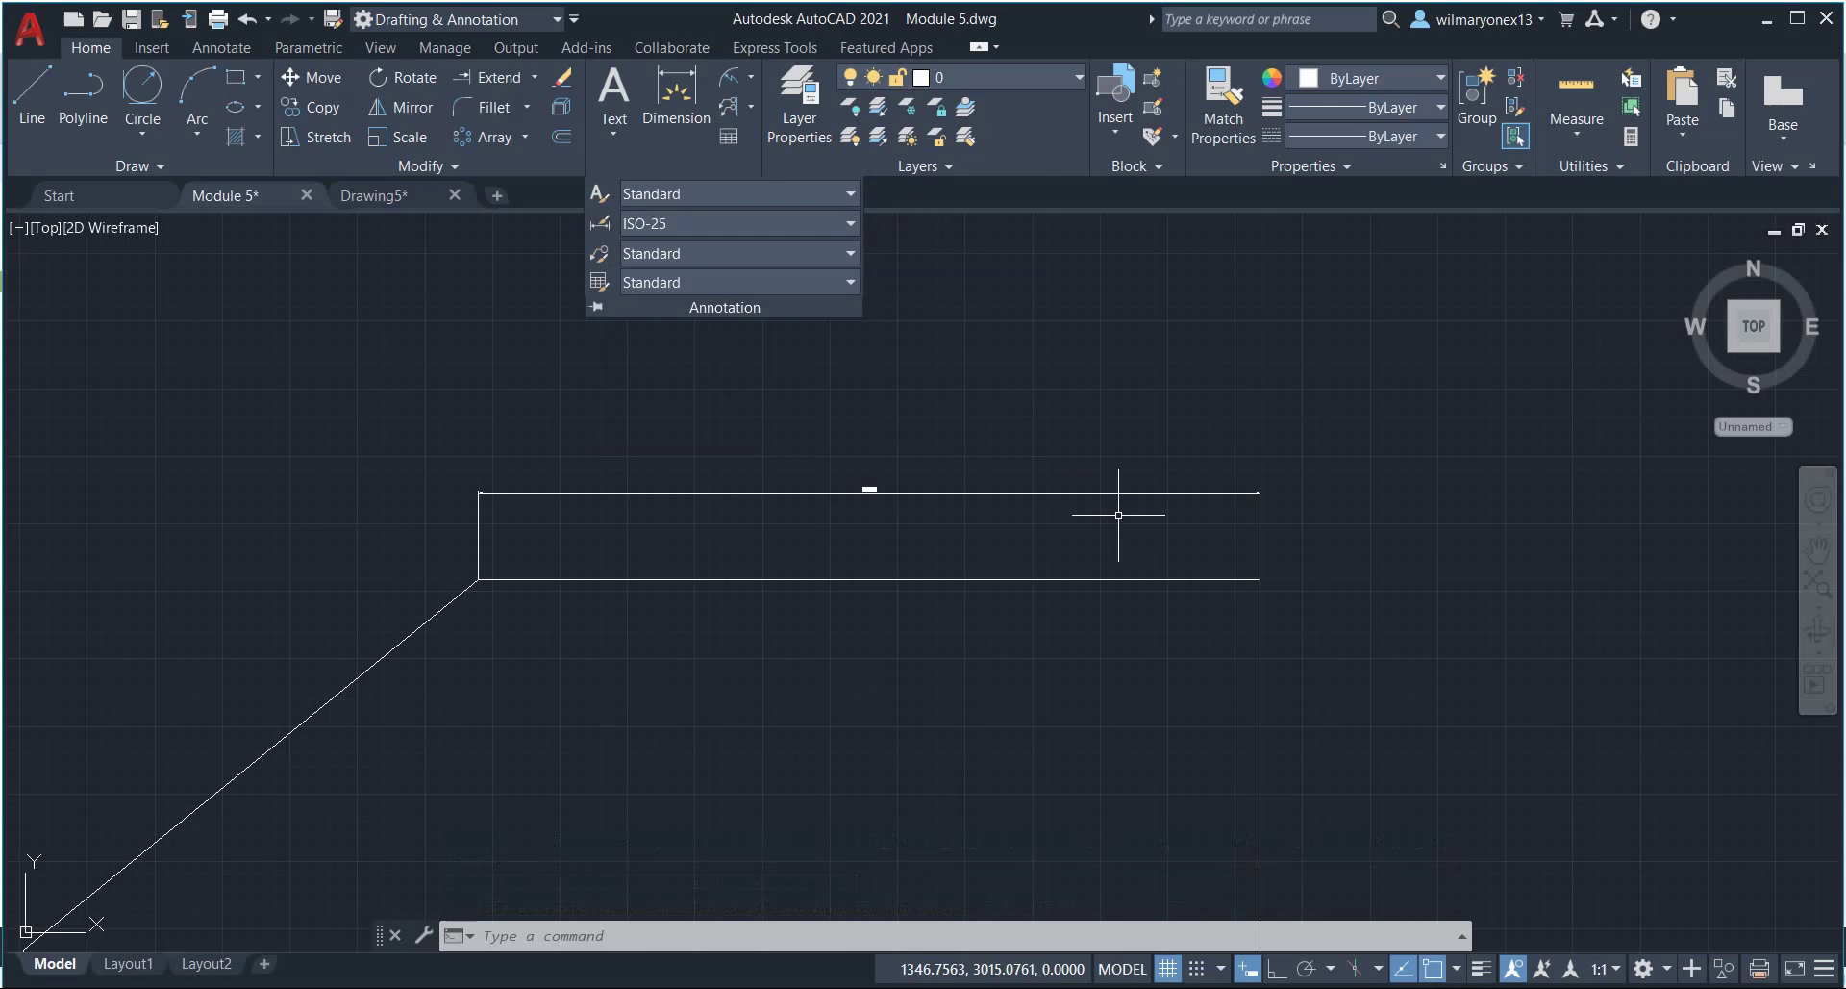
scroll(868, 489, up, 4)
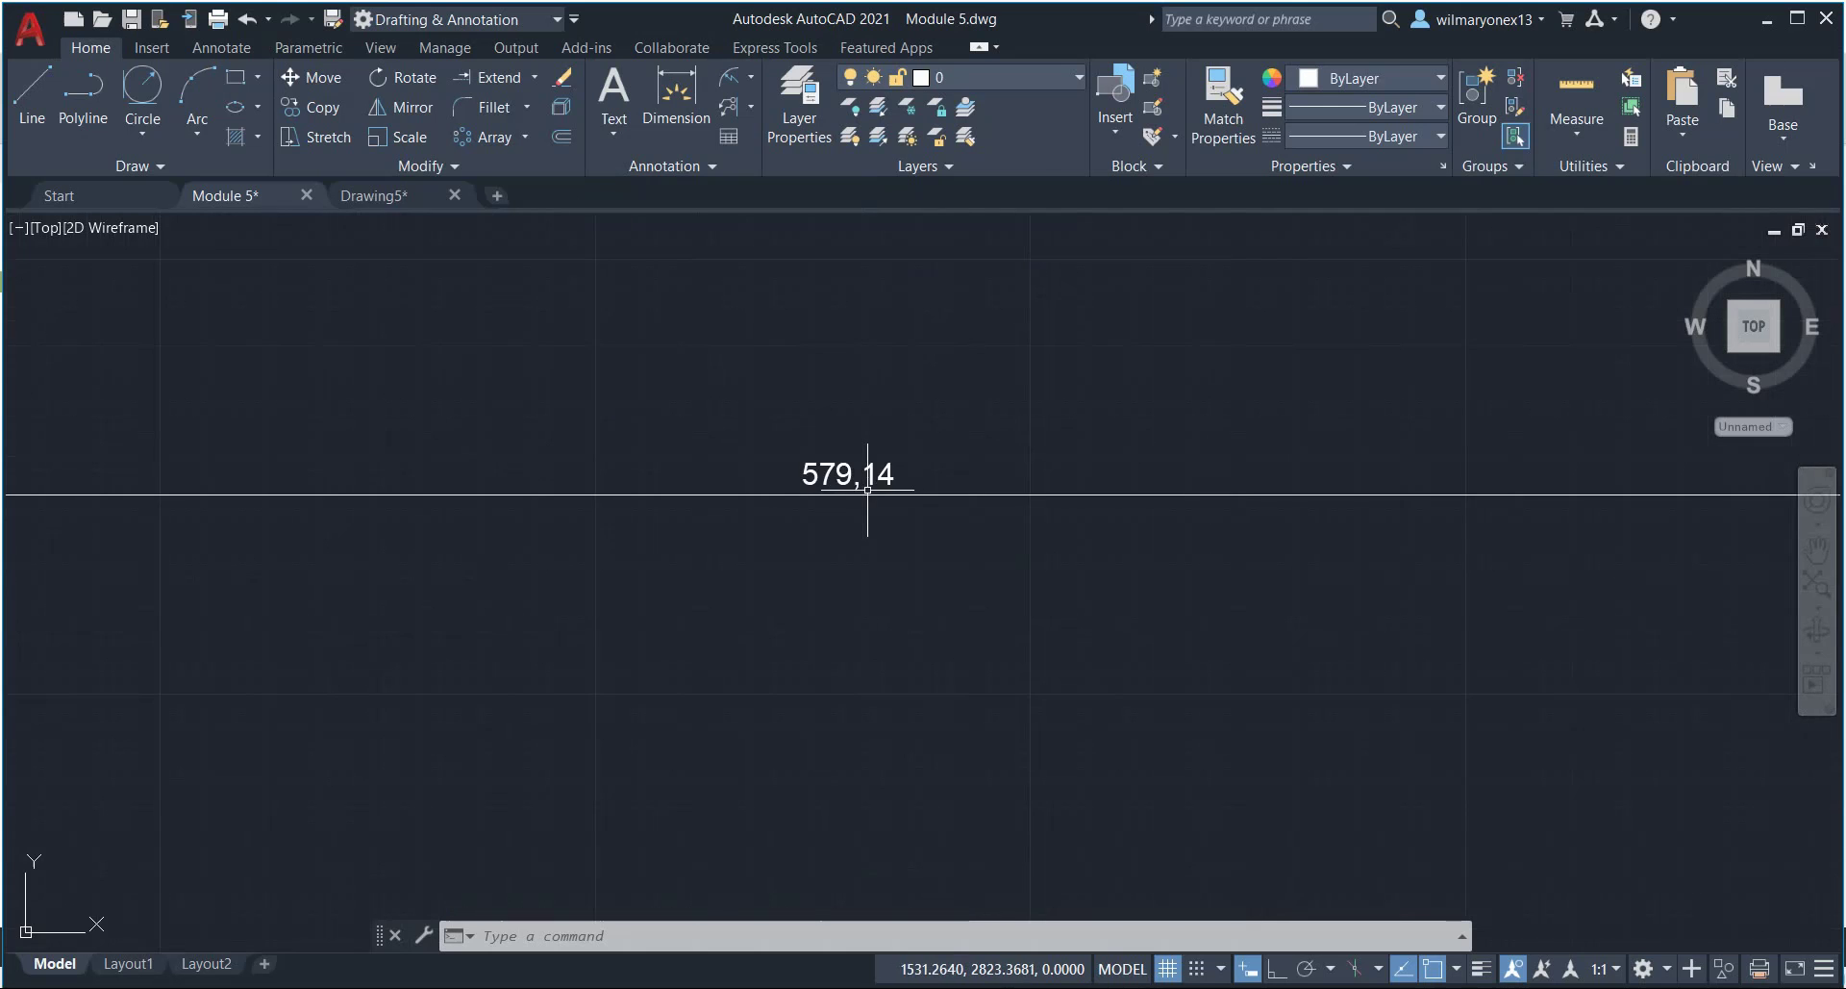
scroll(833, 474, down, 2)
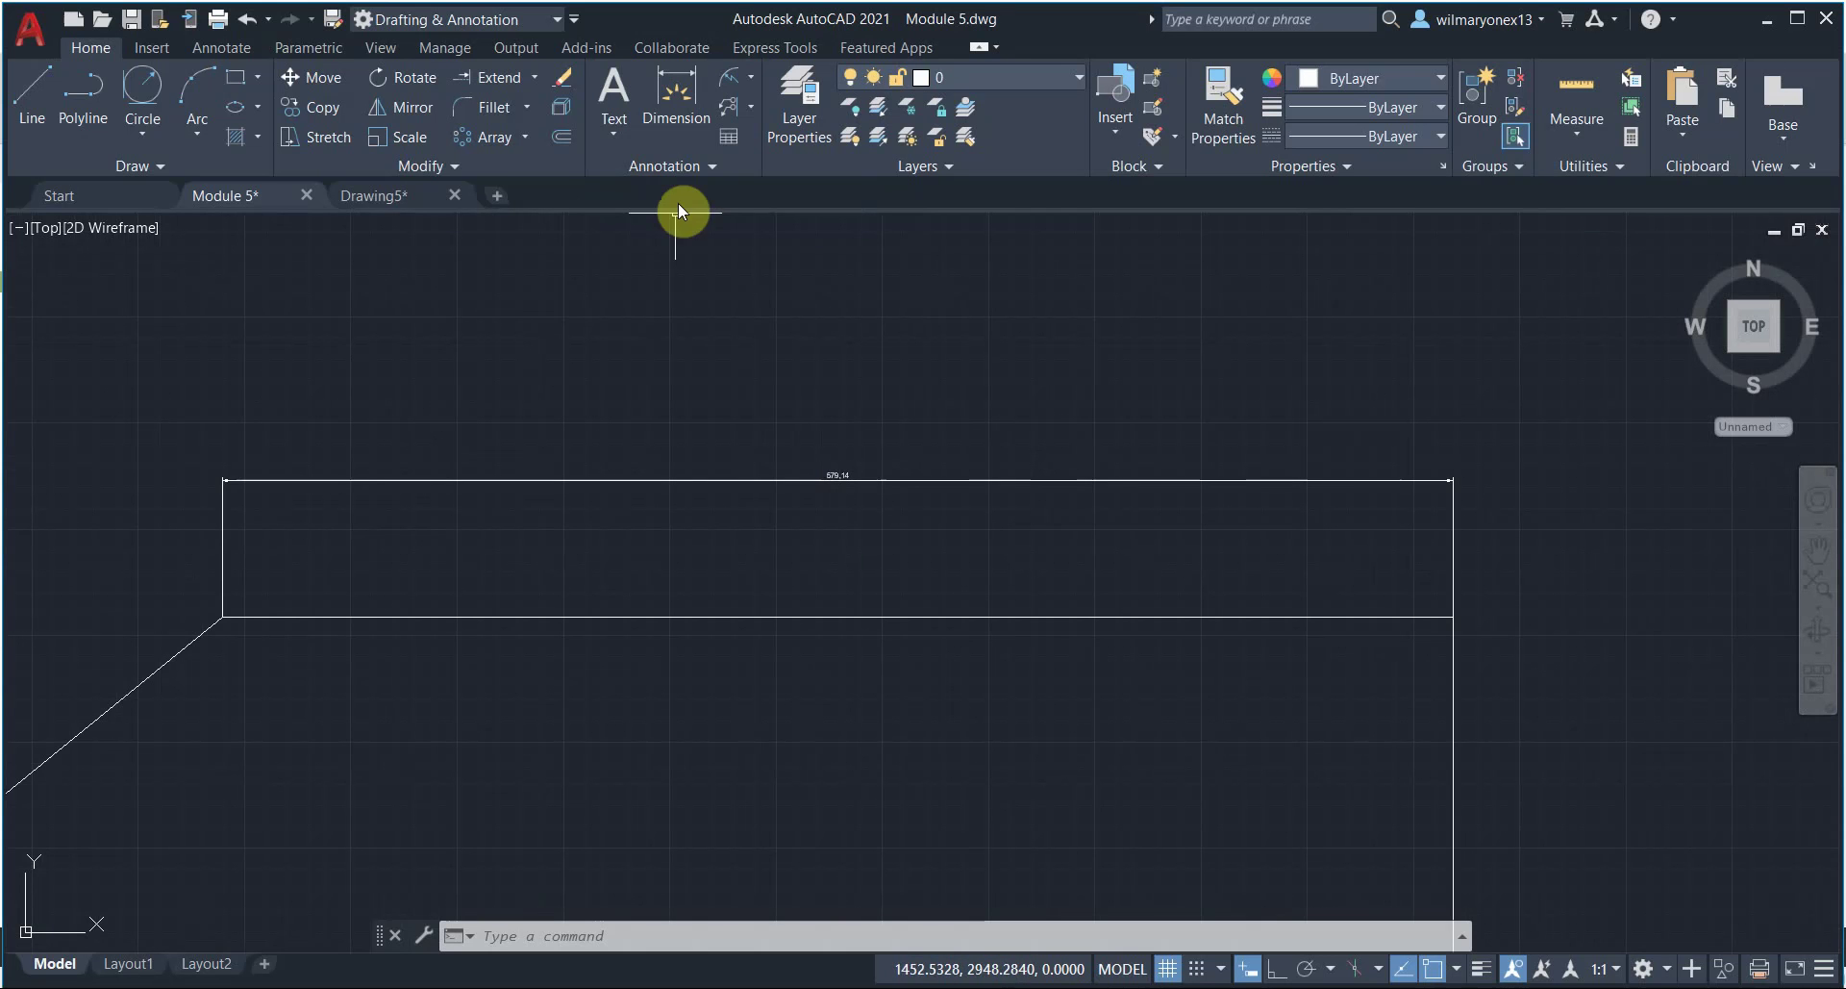
click(698, 167)
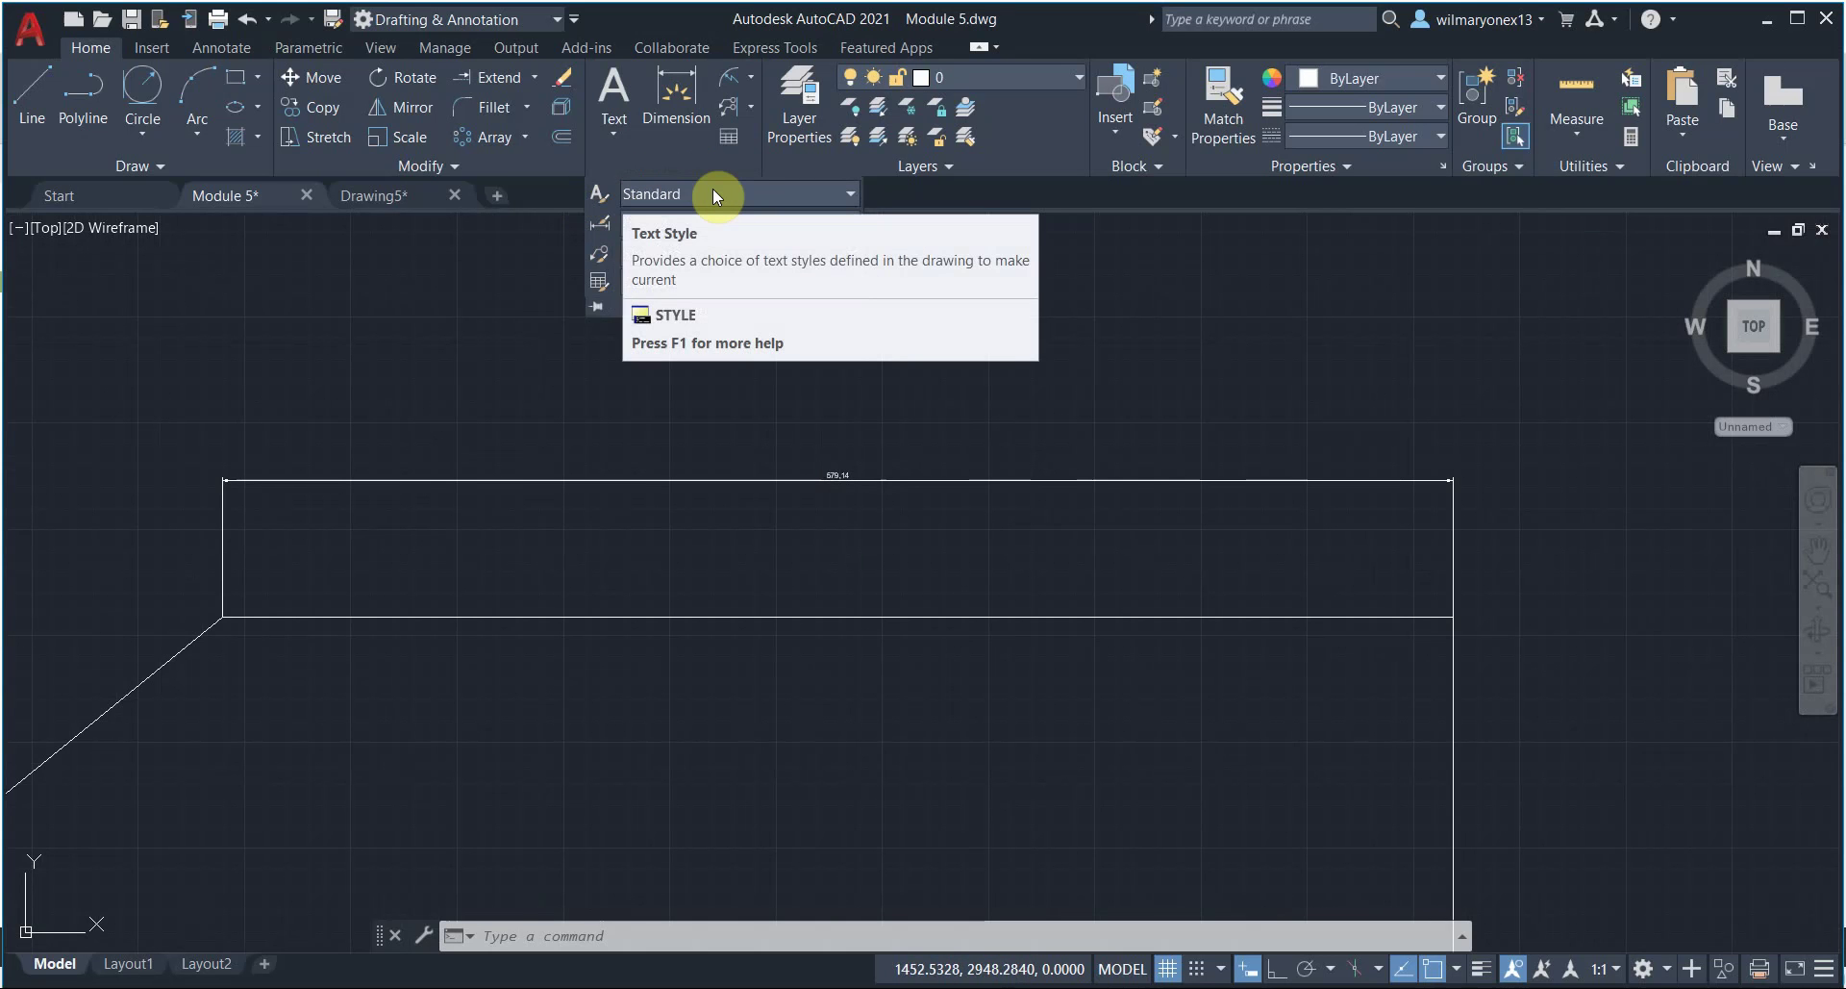
click(712, 193)
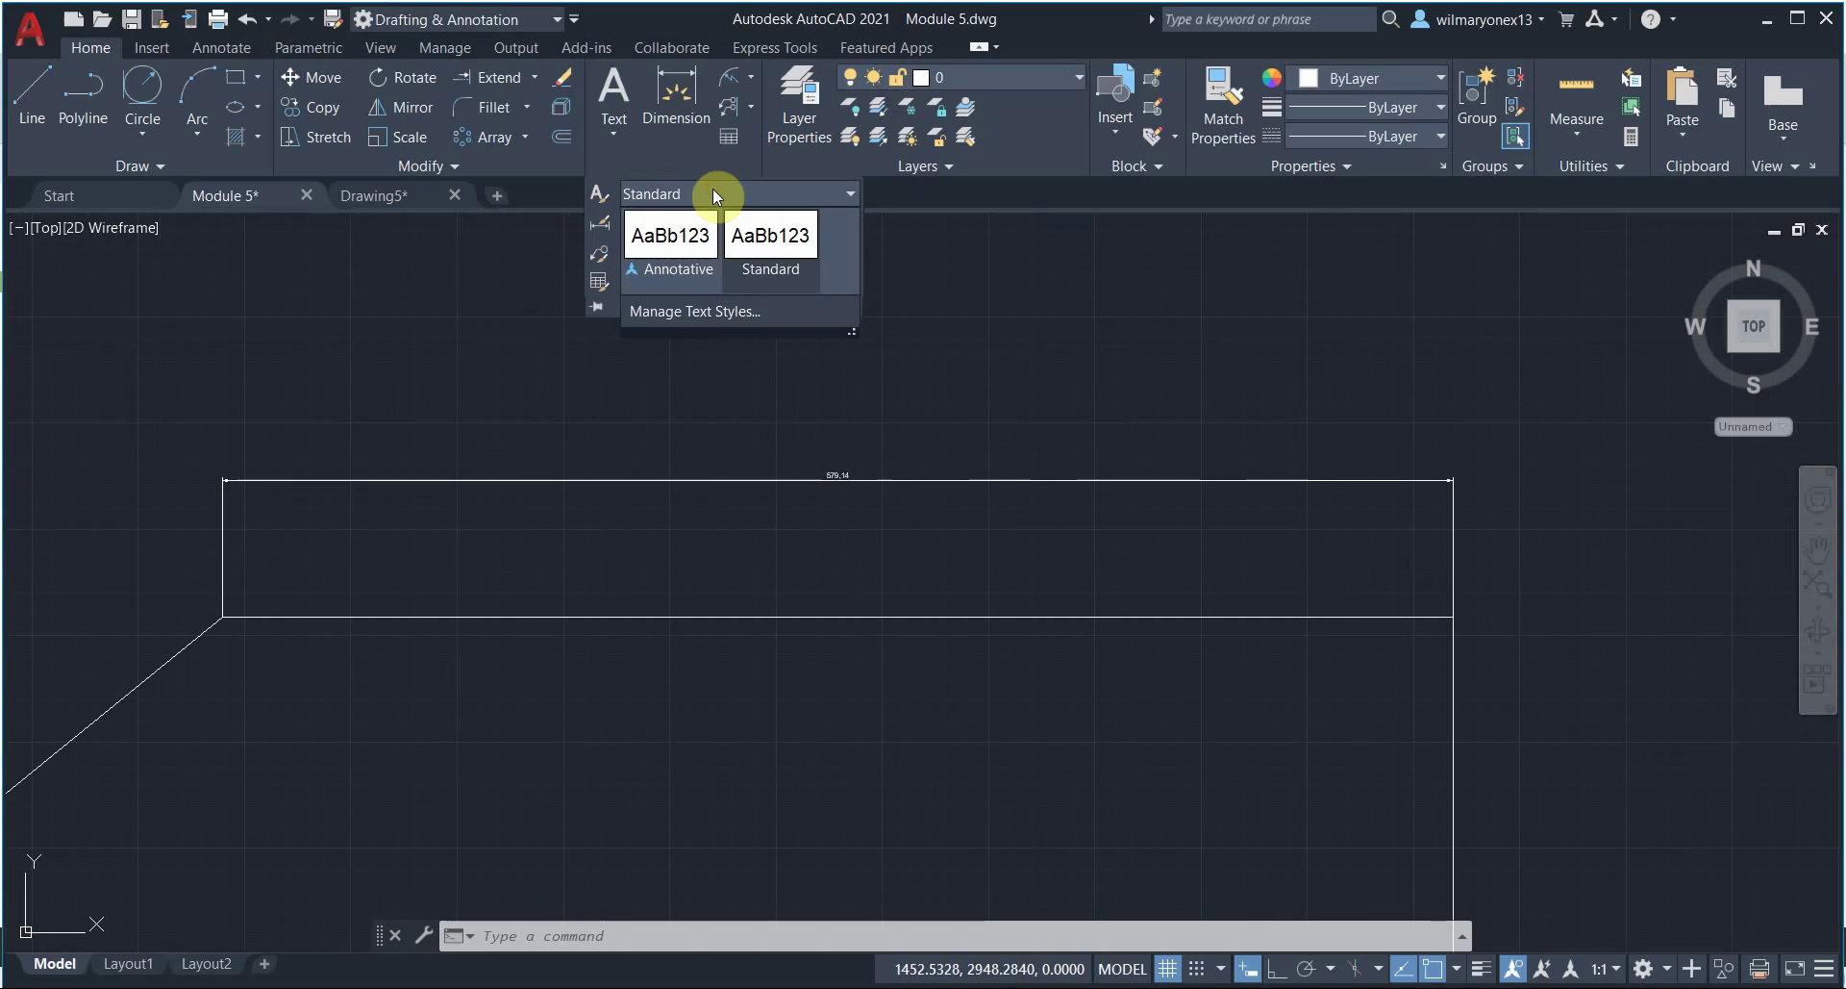
Step: Change the Standard text style height from 2.5 to 10 and apply it
click(712, 313)
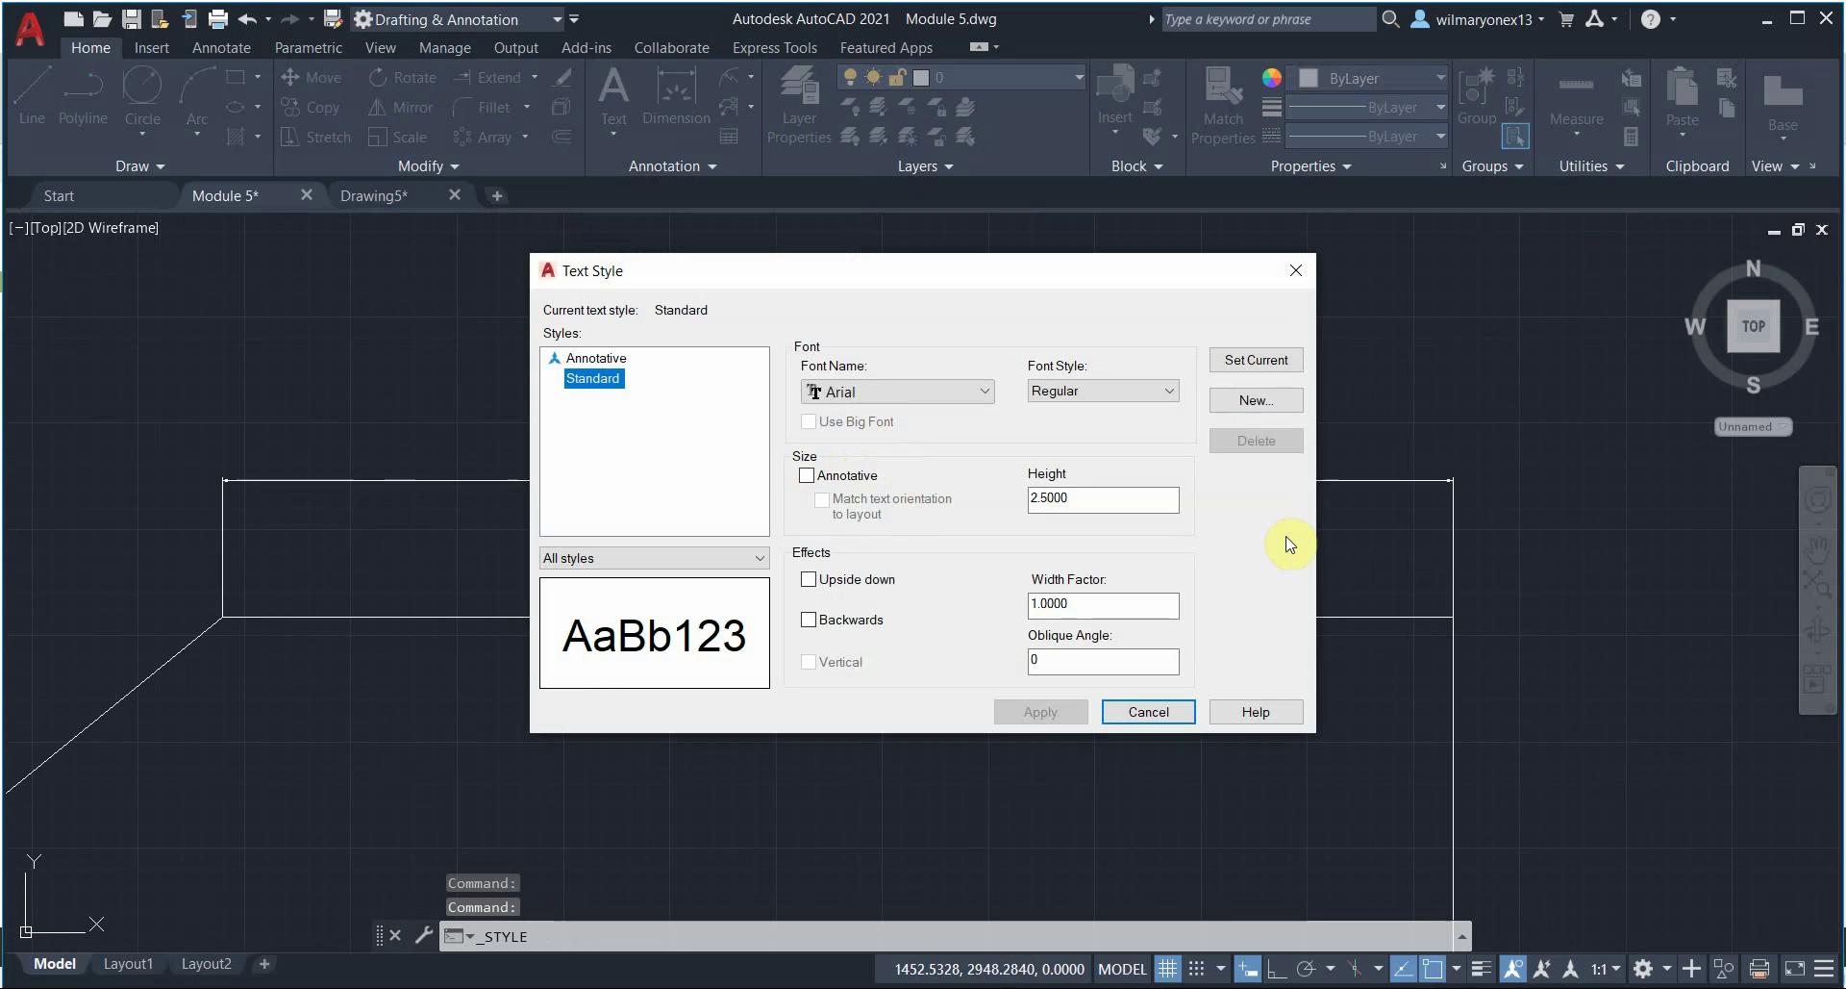
double_click(1111, 500)
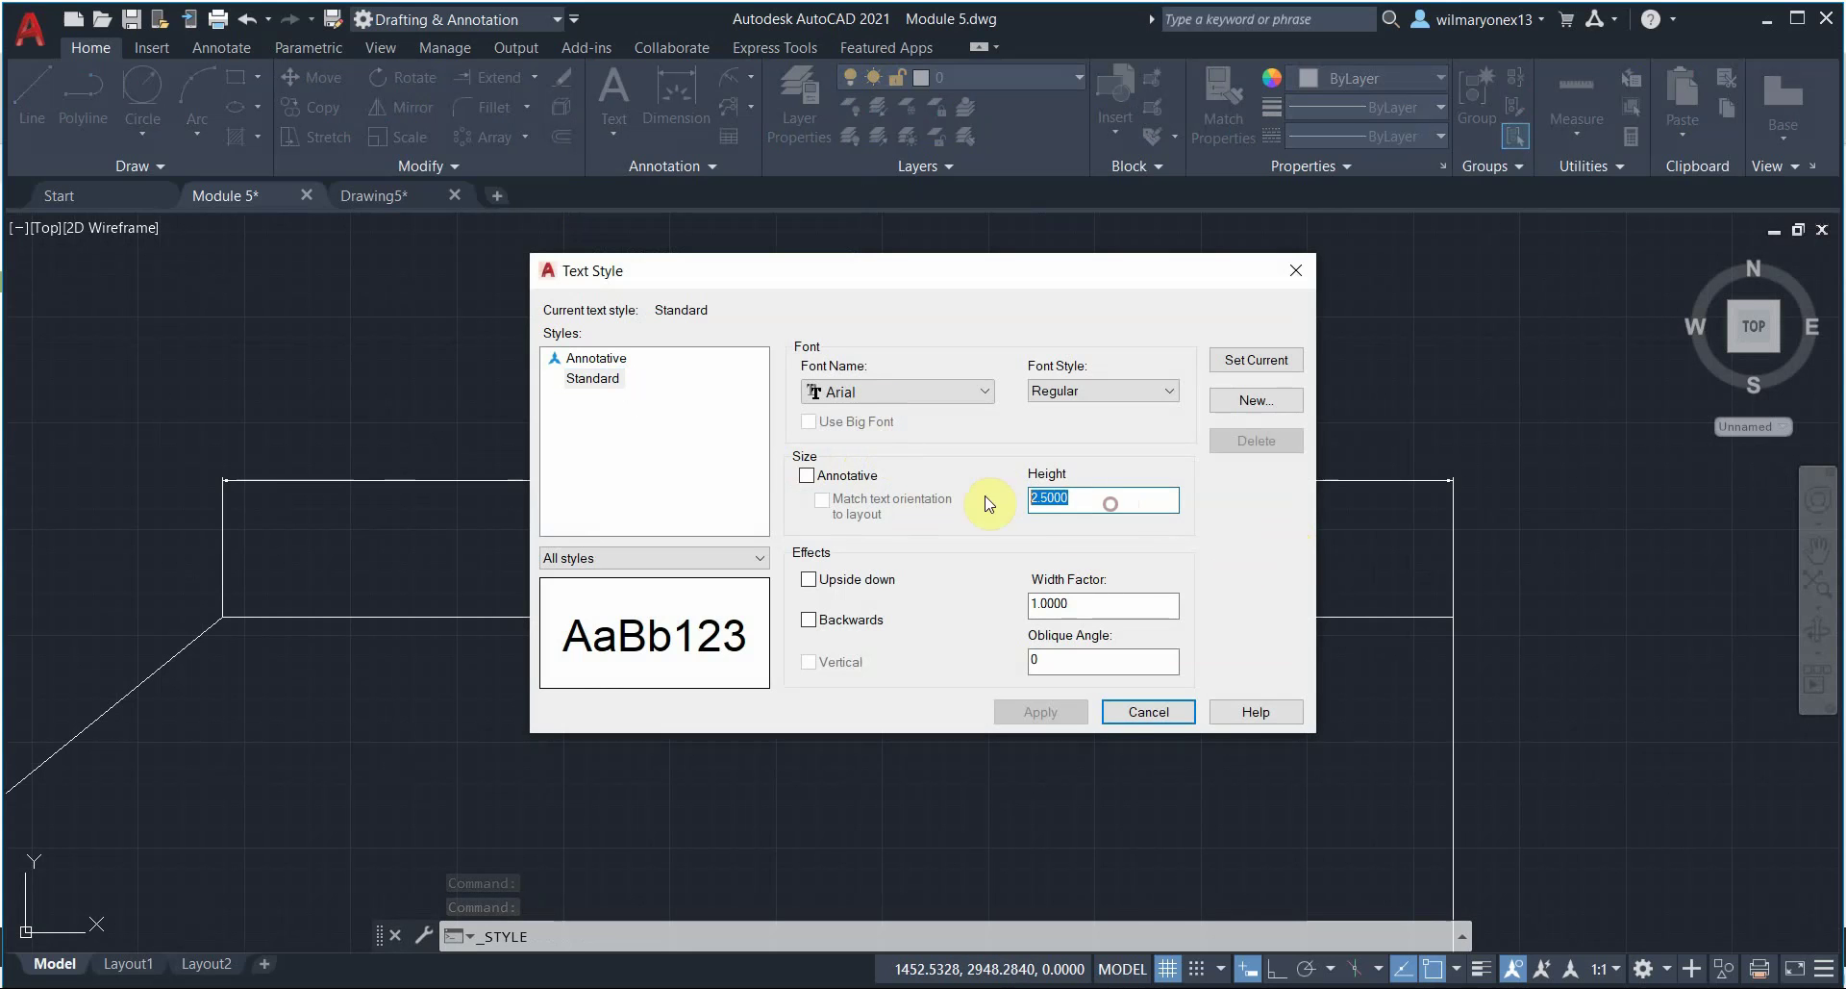
double_click(1120, 499)
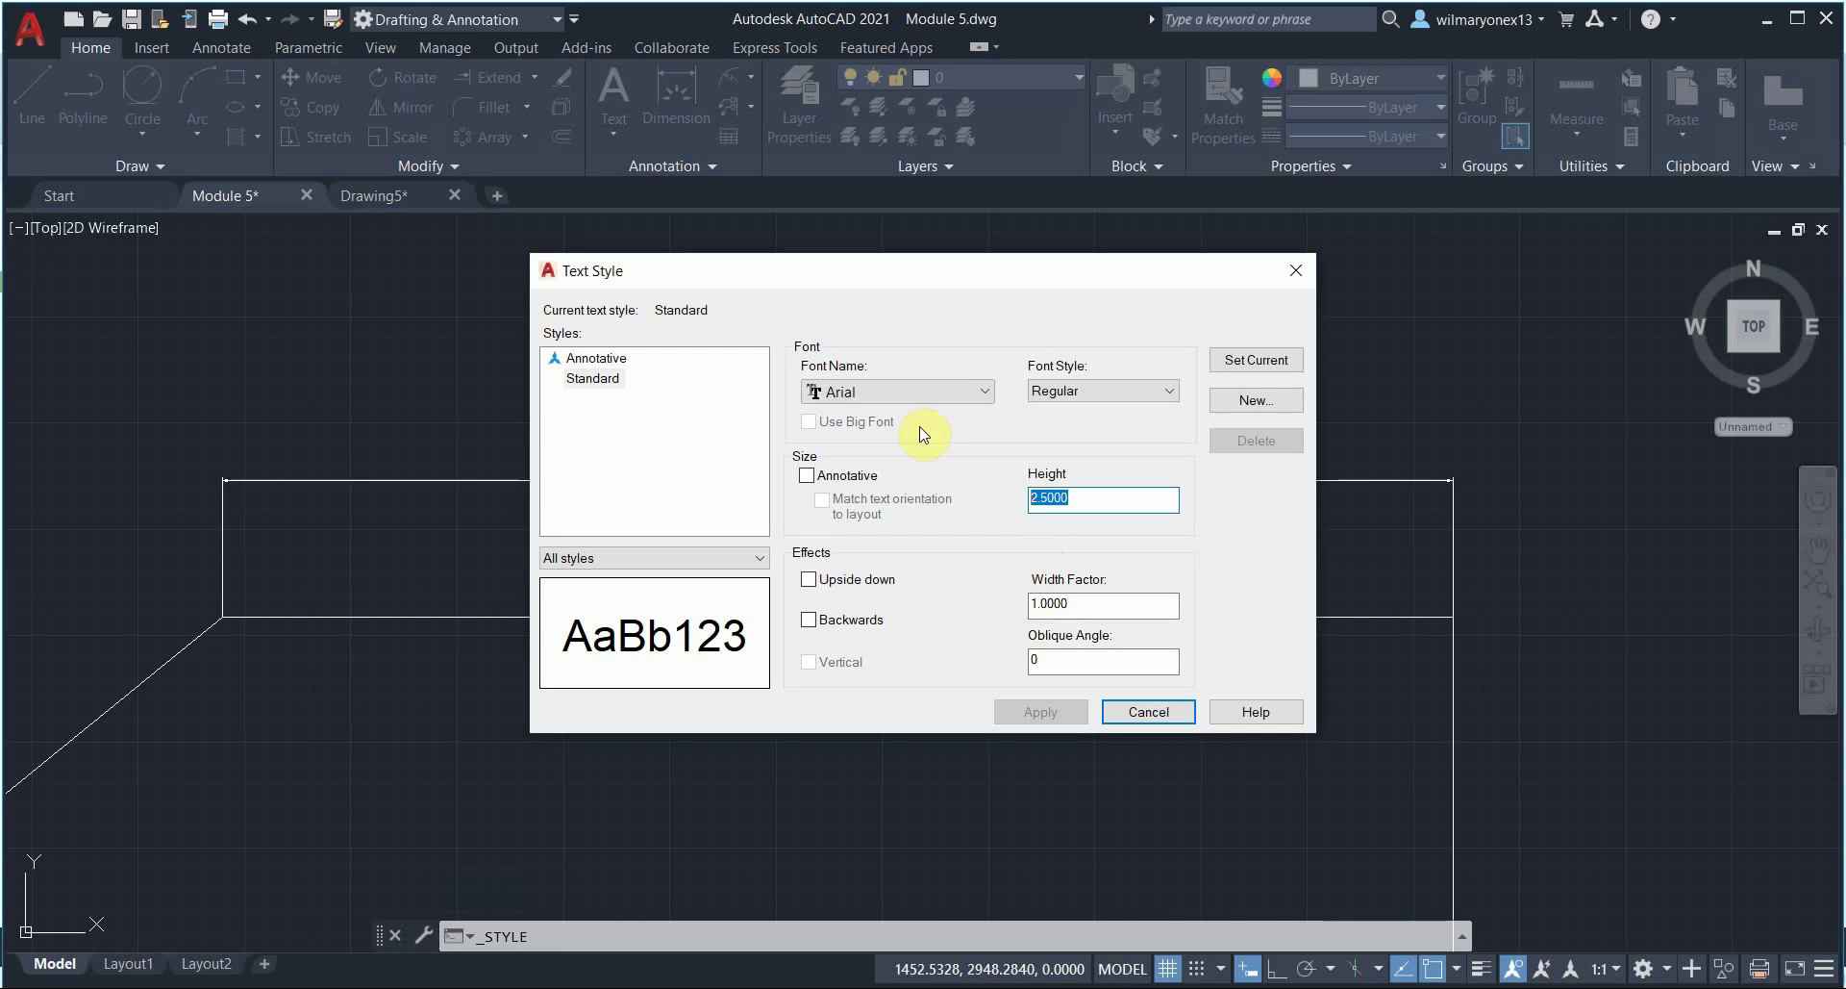
text(10)
click(1038, 713)
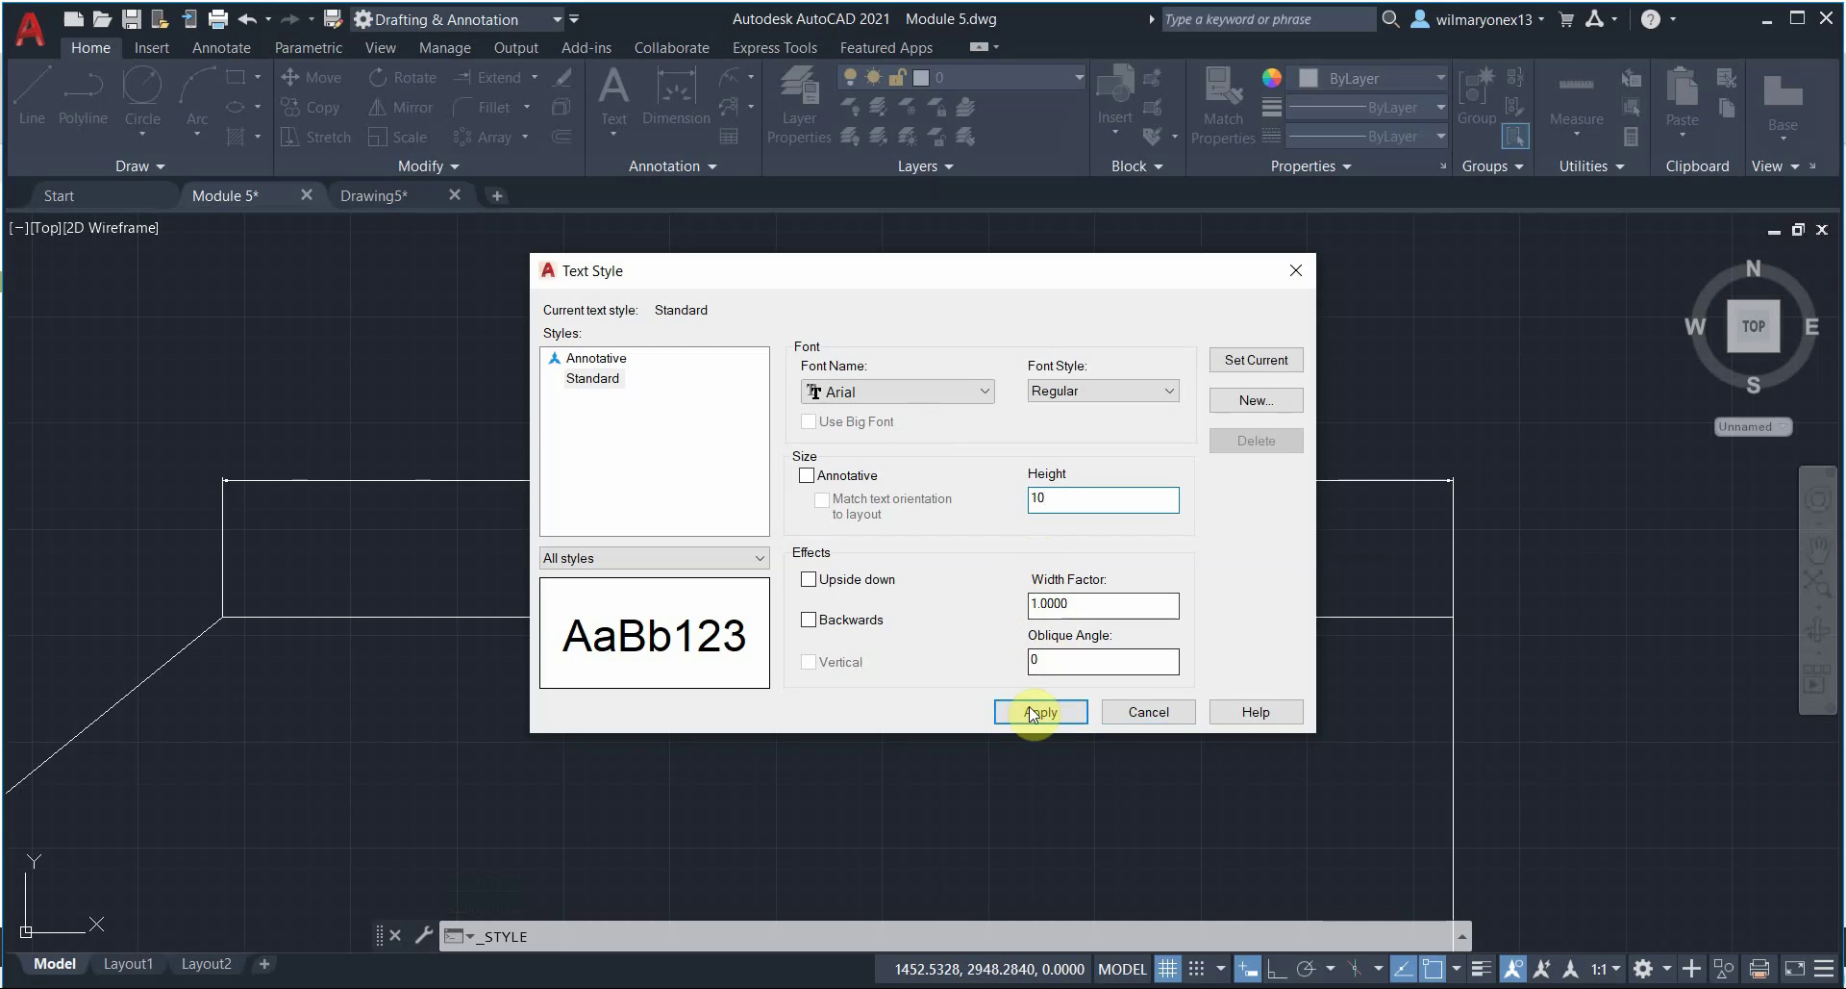
click(1131, 713)
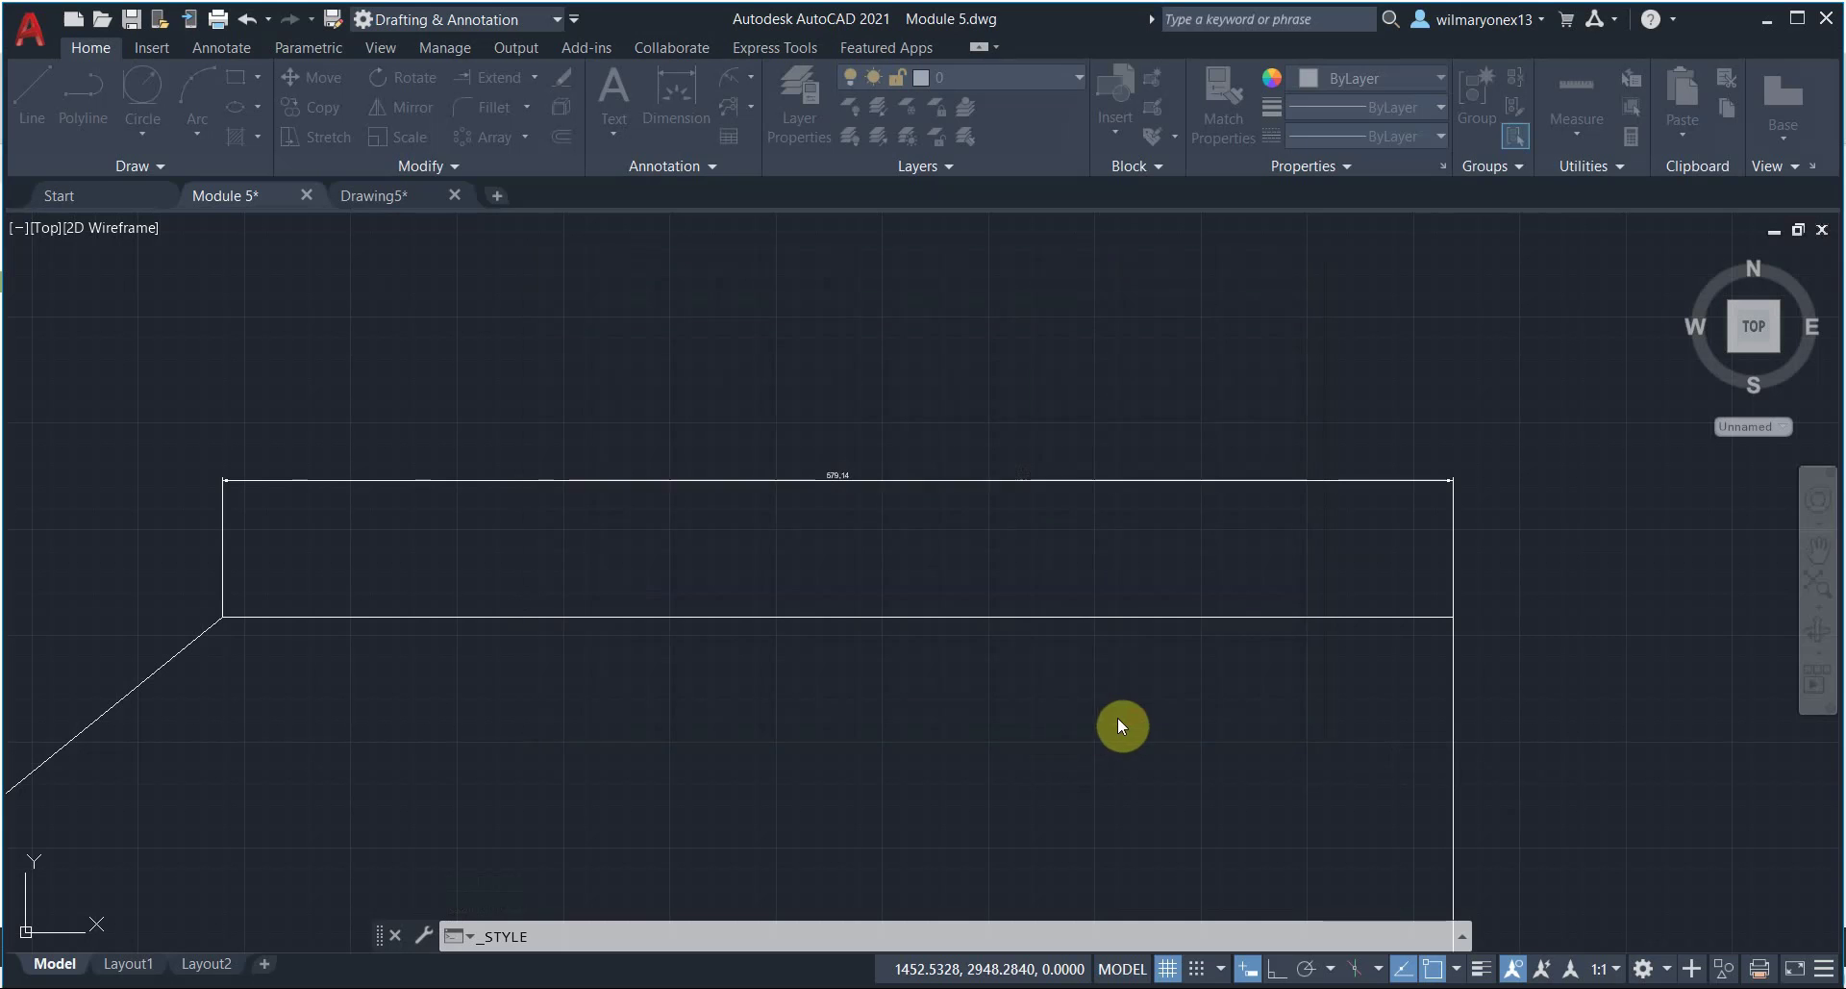
Step: Erase the old top rectangle
click(843, 516)
scroll(827, 509, down, 5)
click(786, 439)
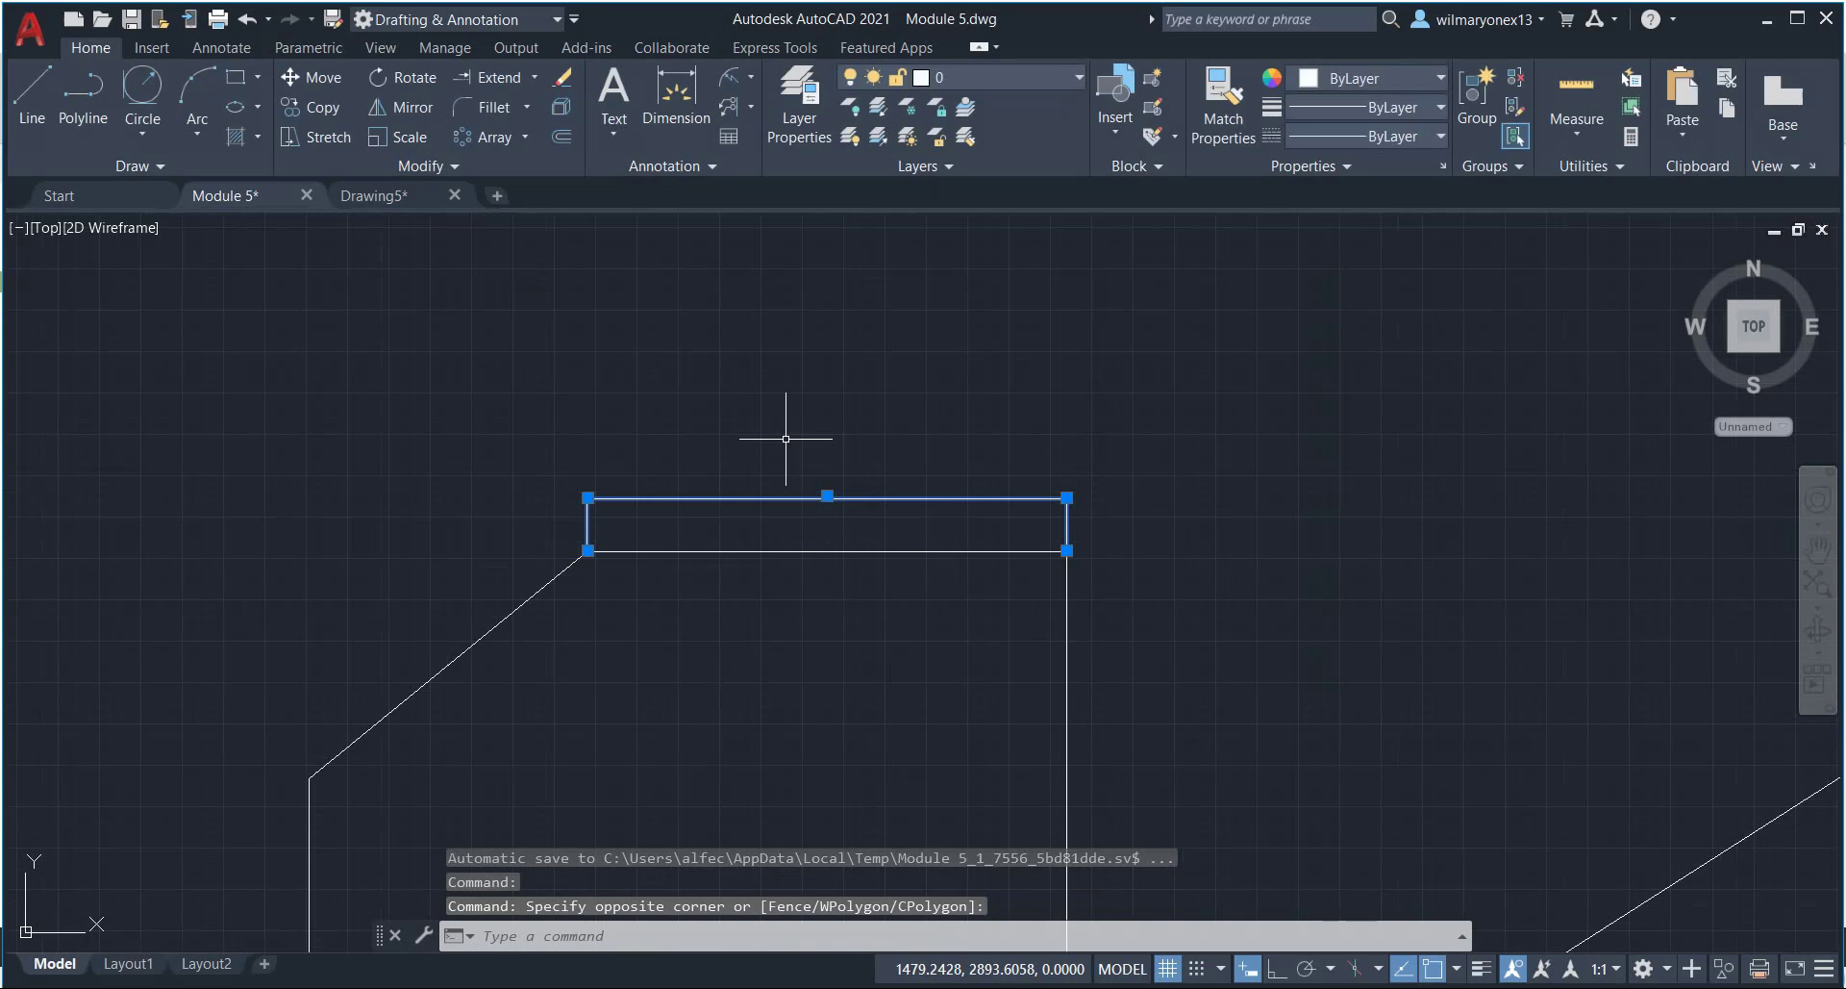
key(Delete)
scroll(661, 526, up, 2)
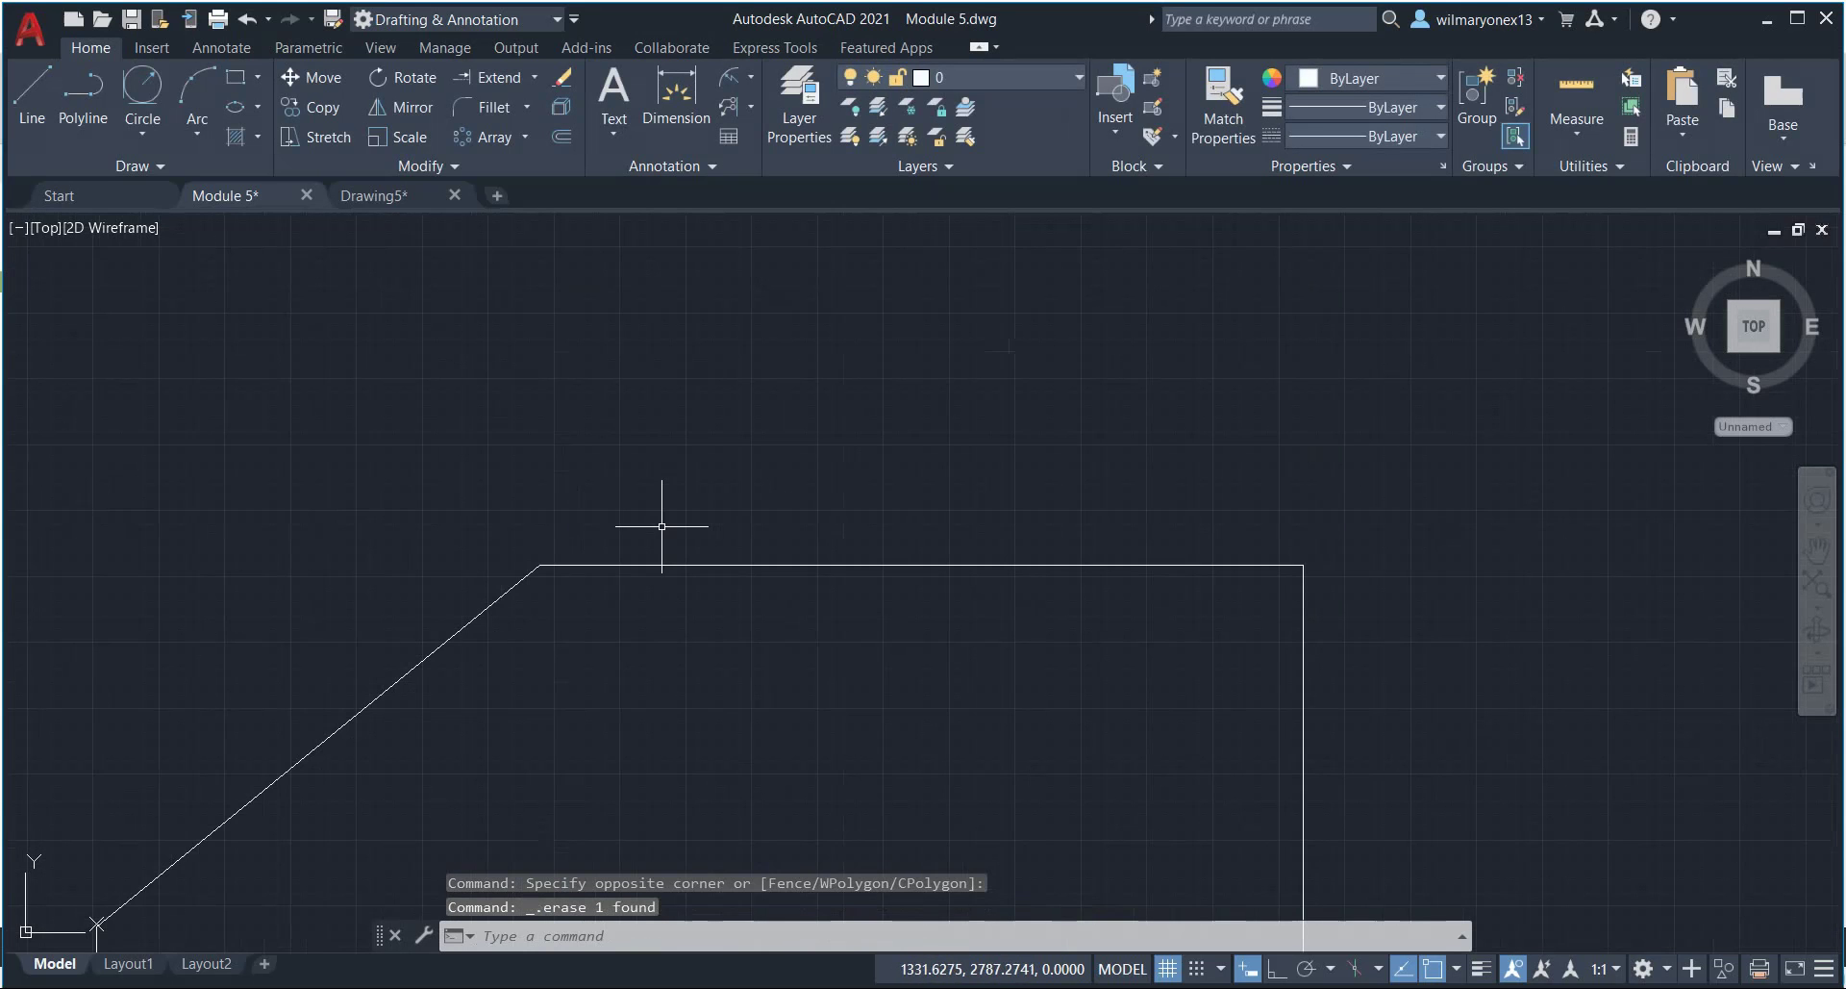
Step: Redraw the top edge as a single line from corner to corner
text(l)
key(Return)
click(541, 565)
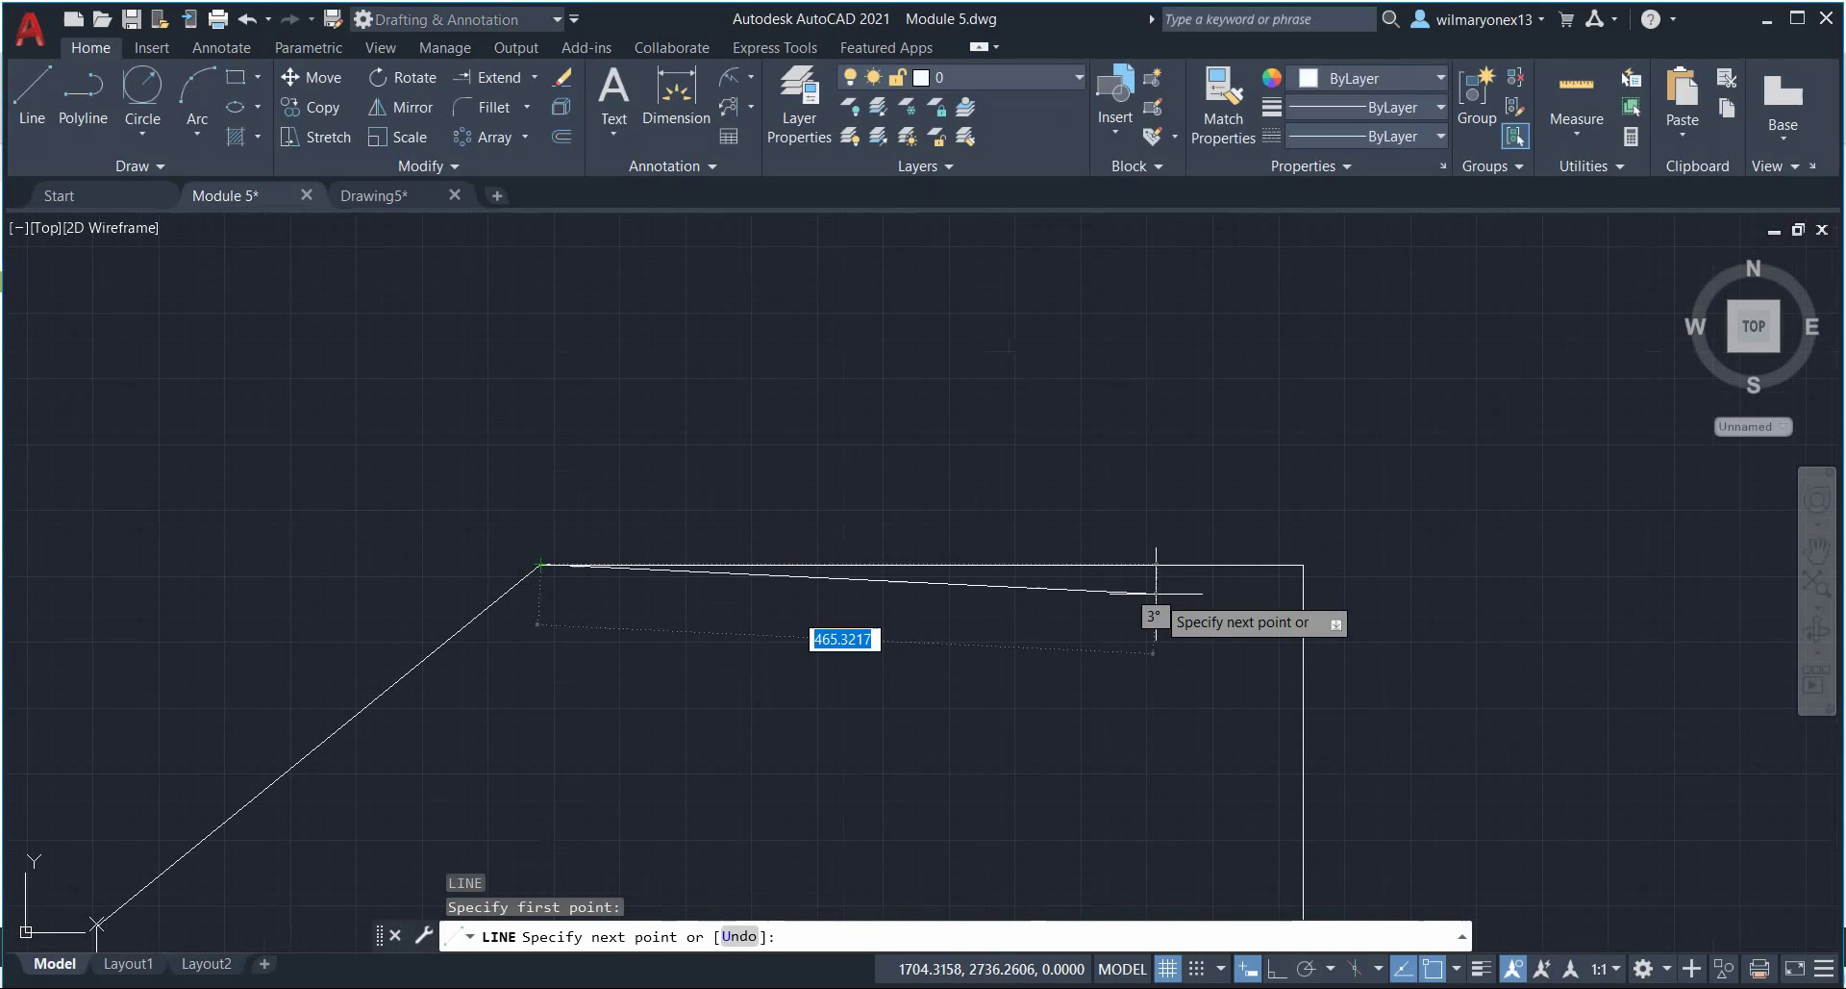
click(1303, 566)
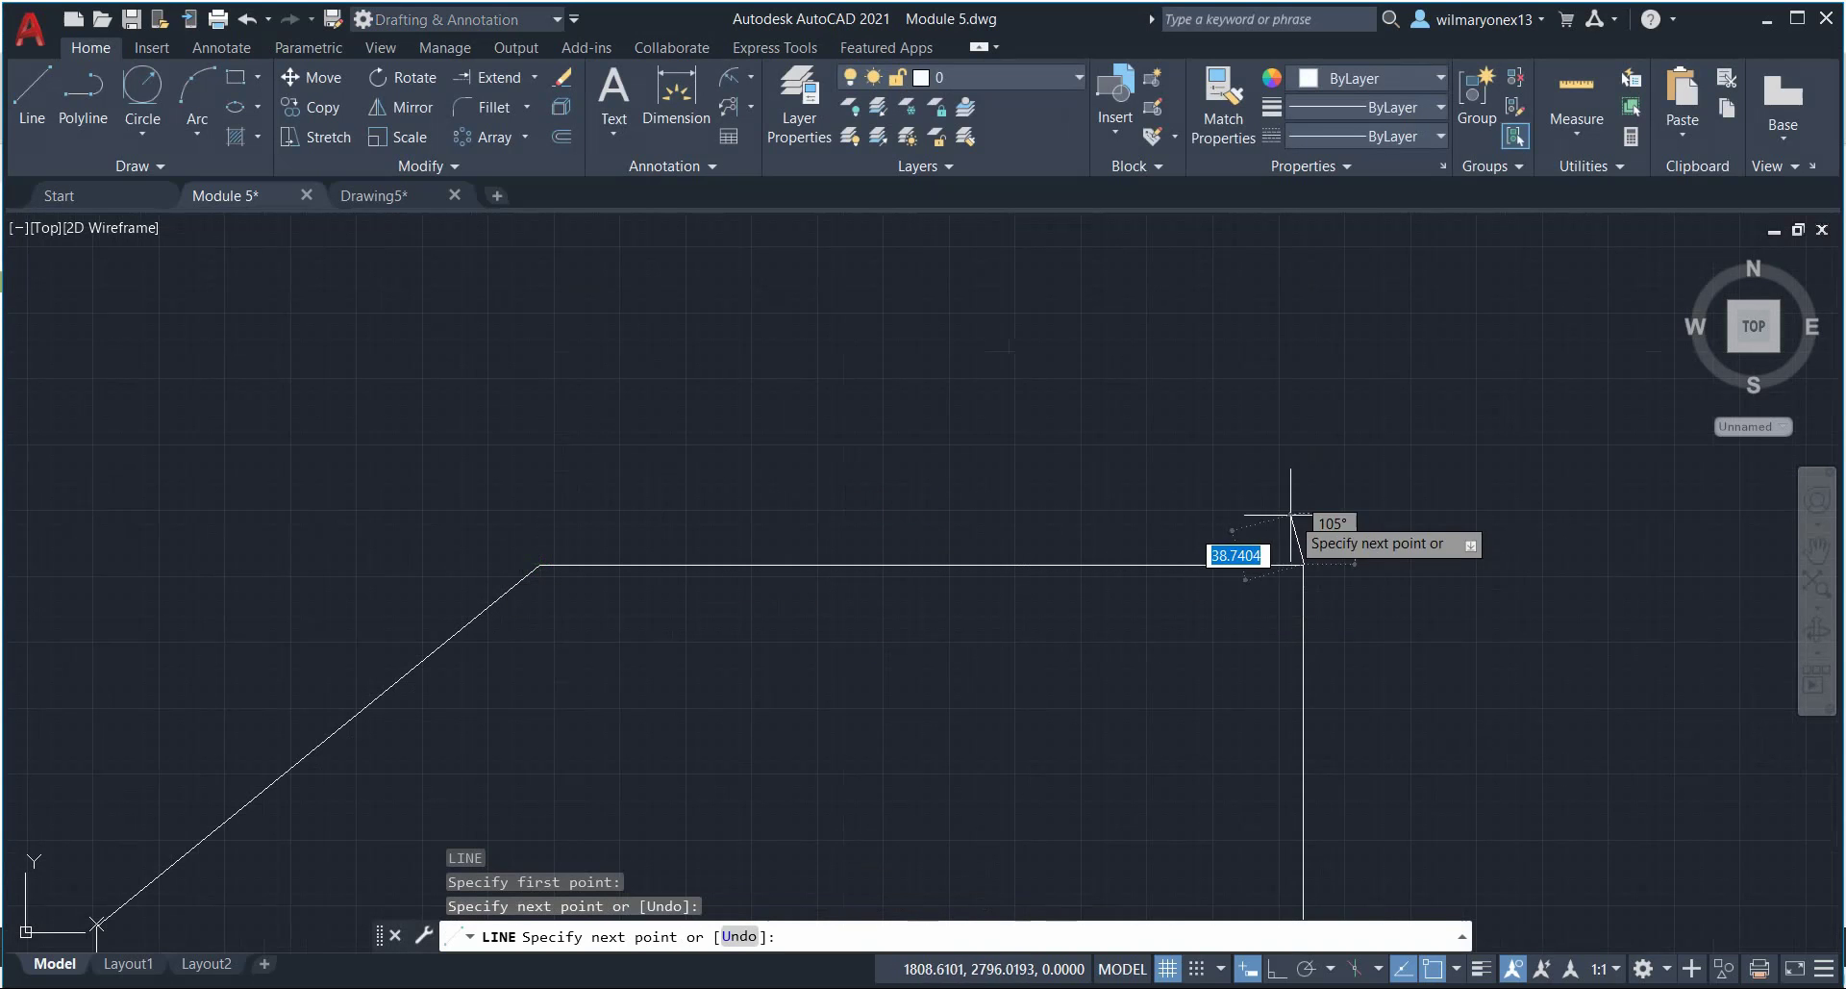
key(Escape)
Step: Dimension the new top edge as 579,14 with the larger text, then end the command
click(696, 123)
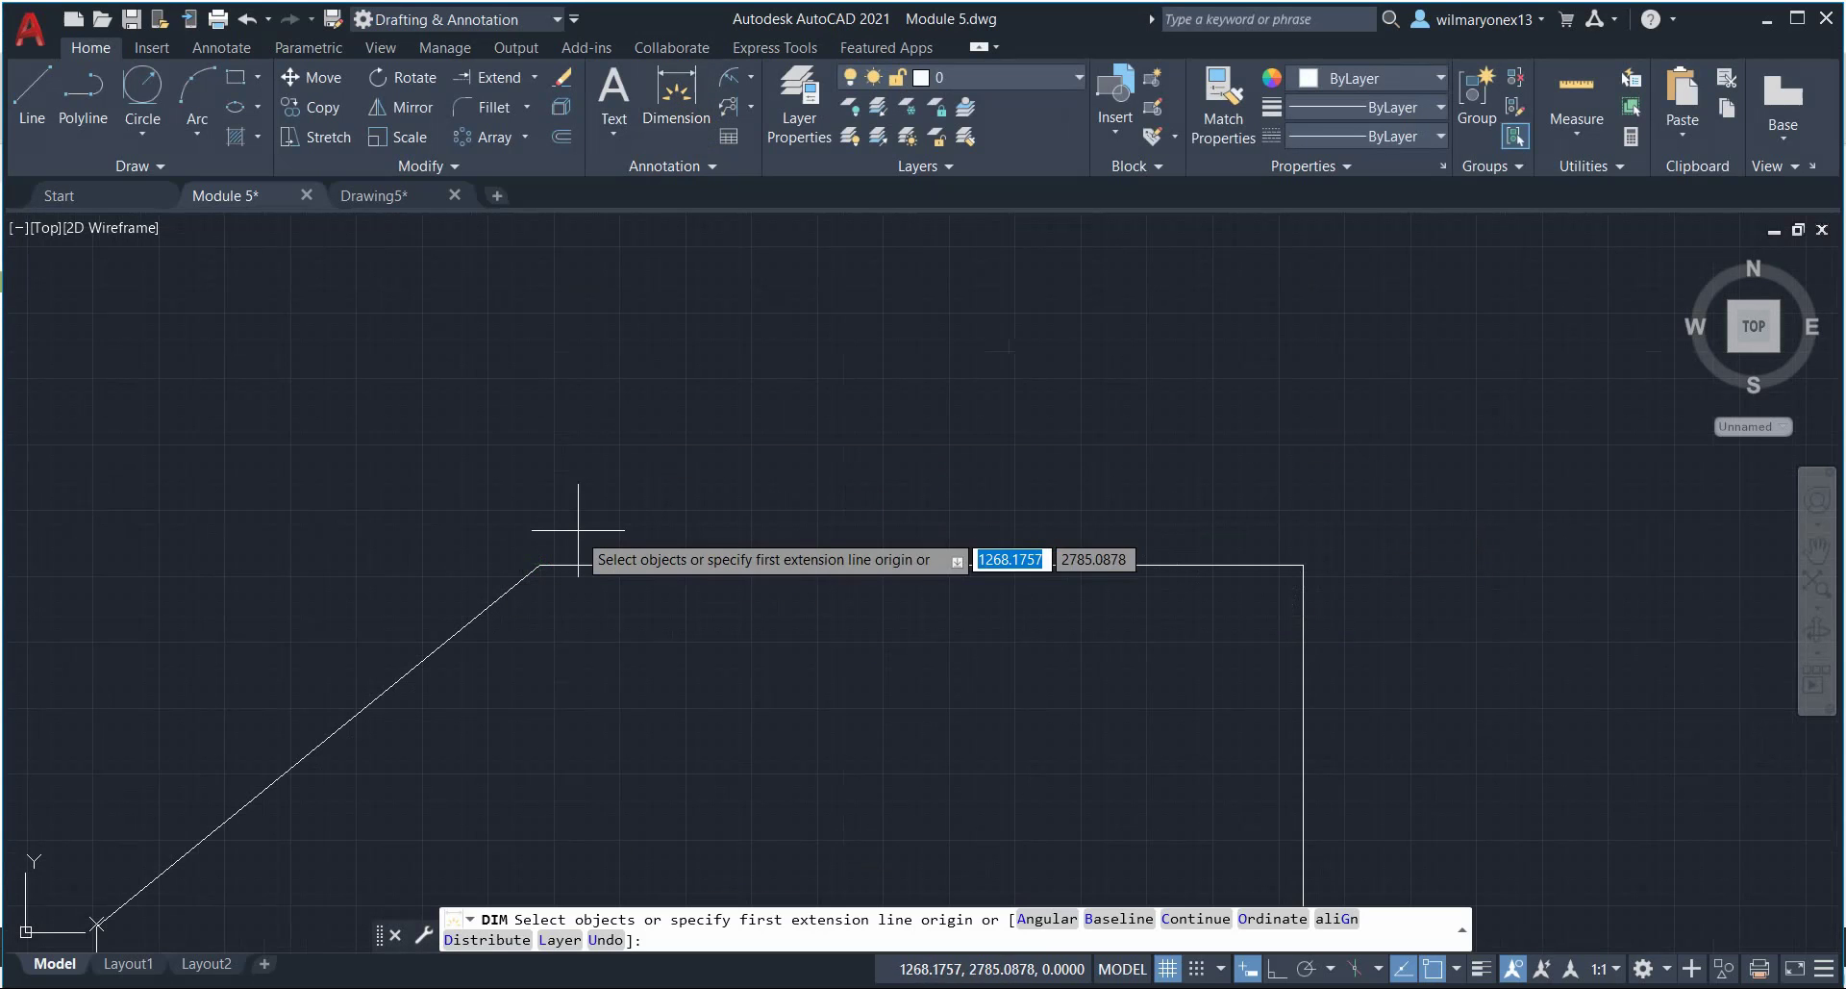
click(540, 565)
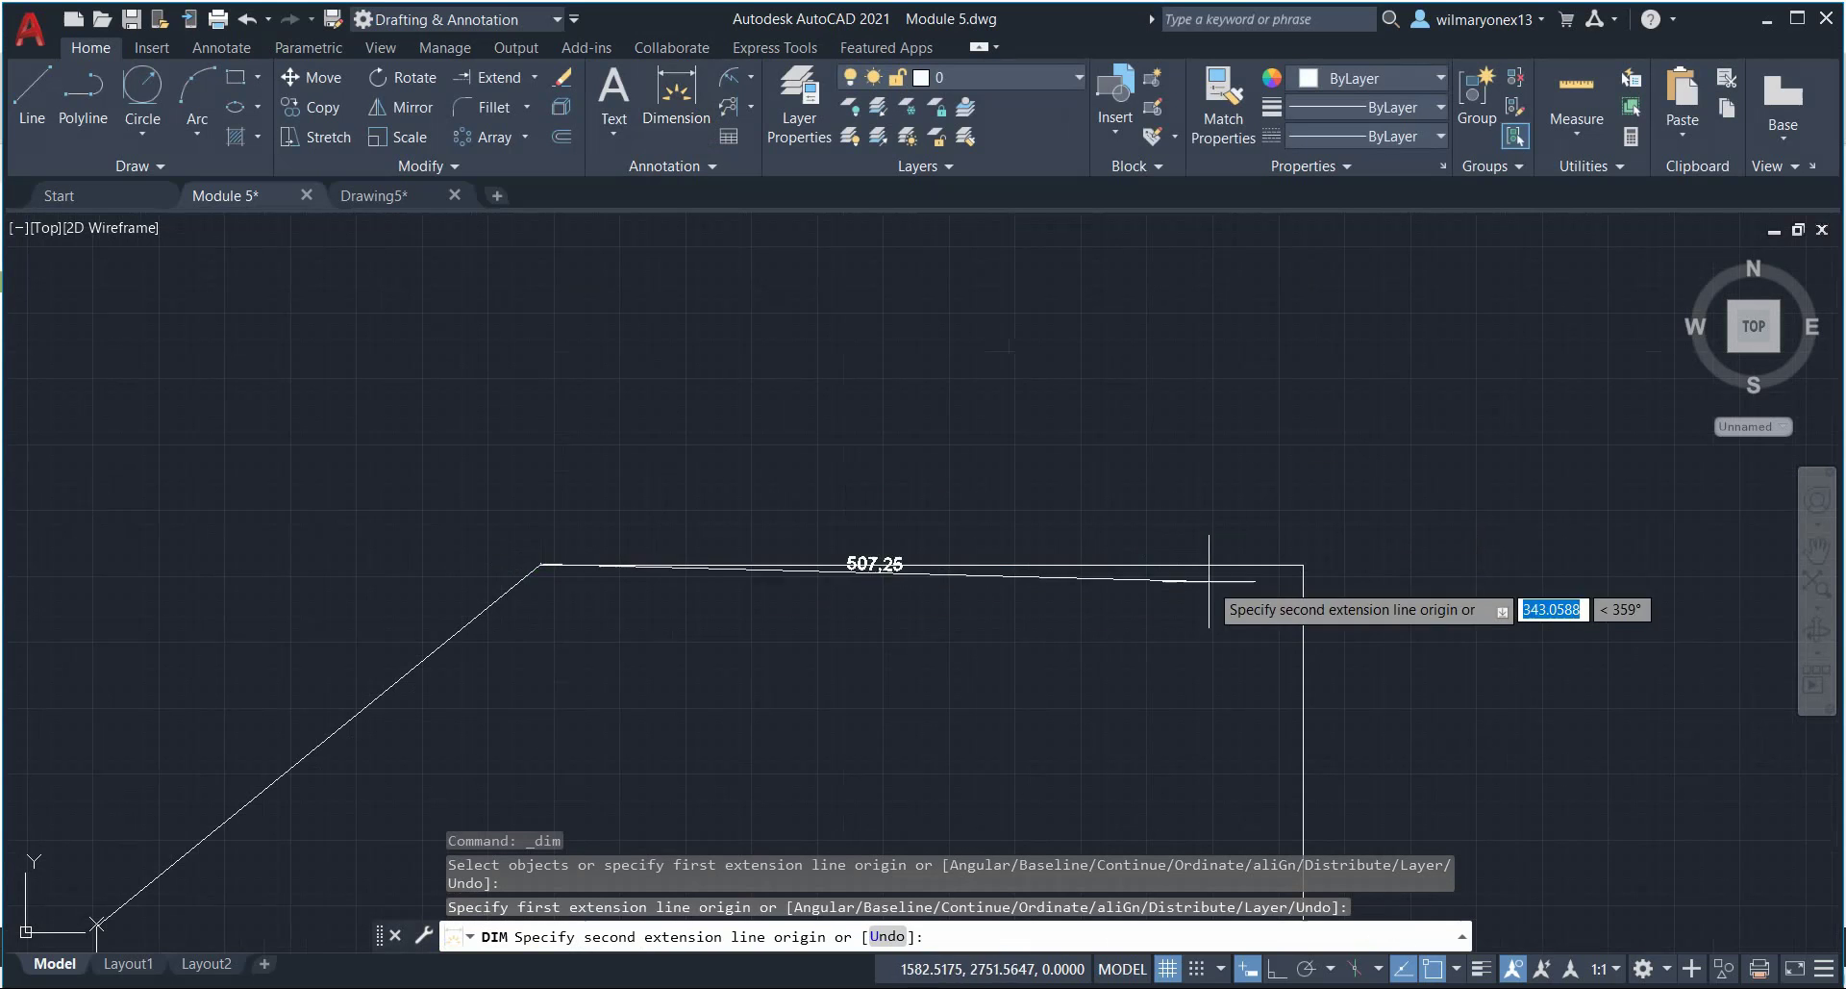
click(1303, 565)
click(1241, 505)
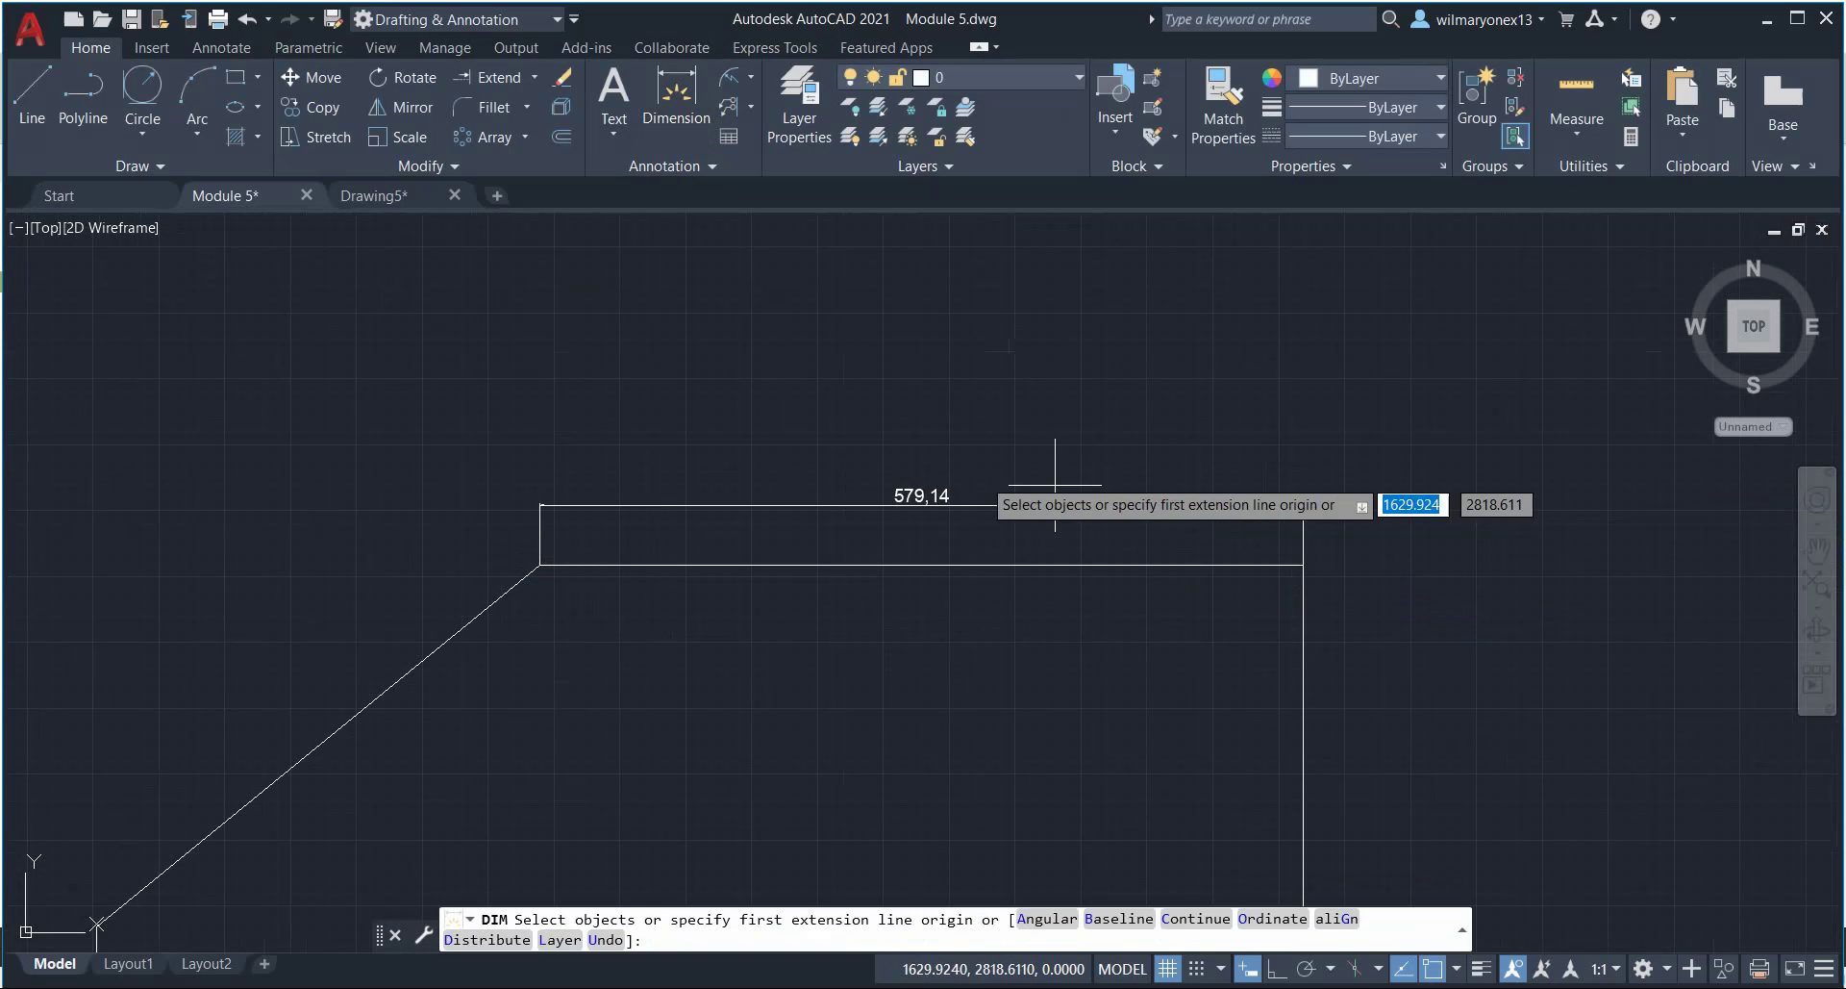
scroll(962, 500, up, 3)
scroll(962, 519, down, 7)
middle_drag(1010, 567, 1010, 336)
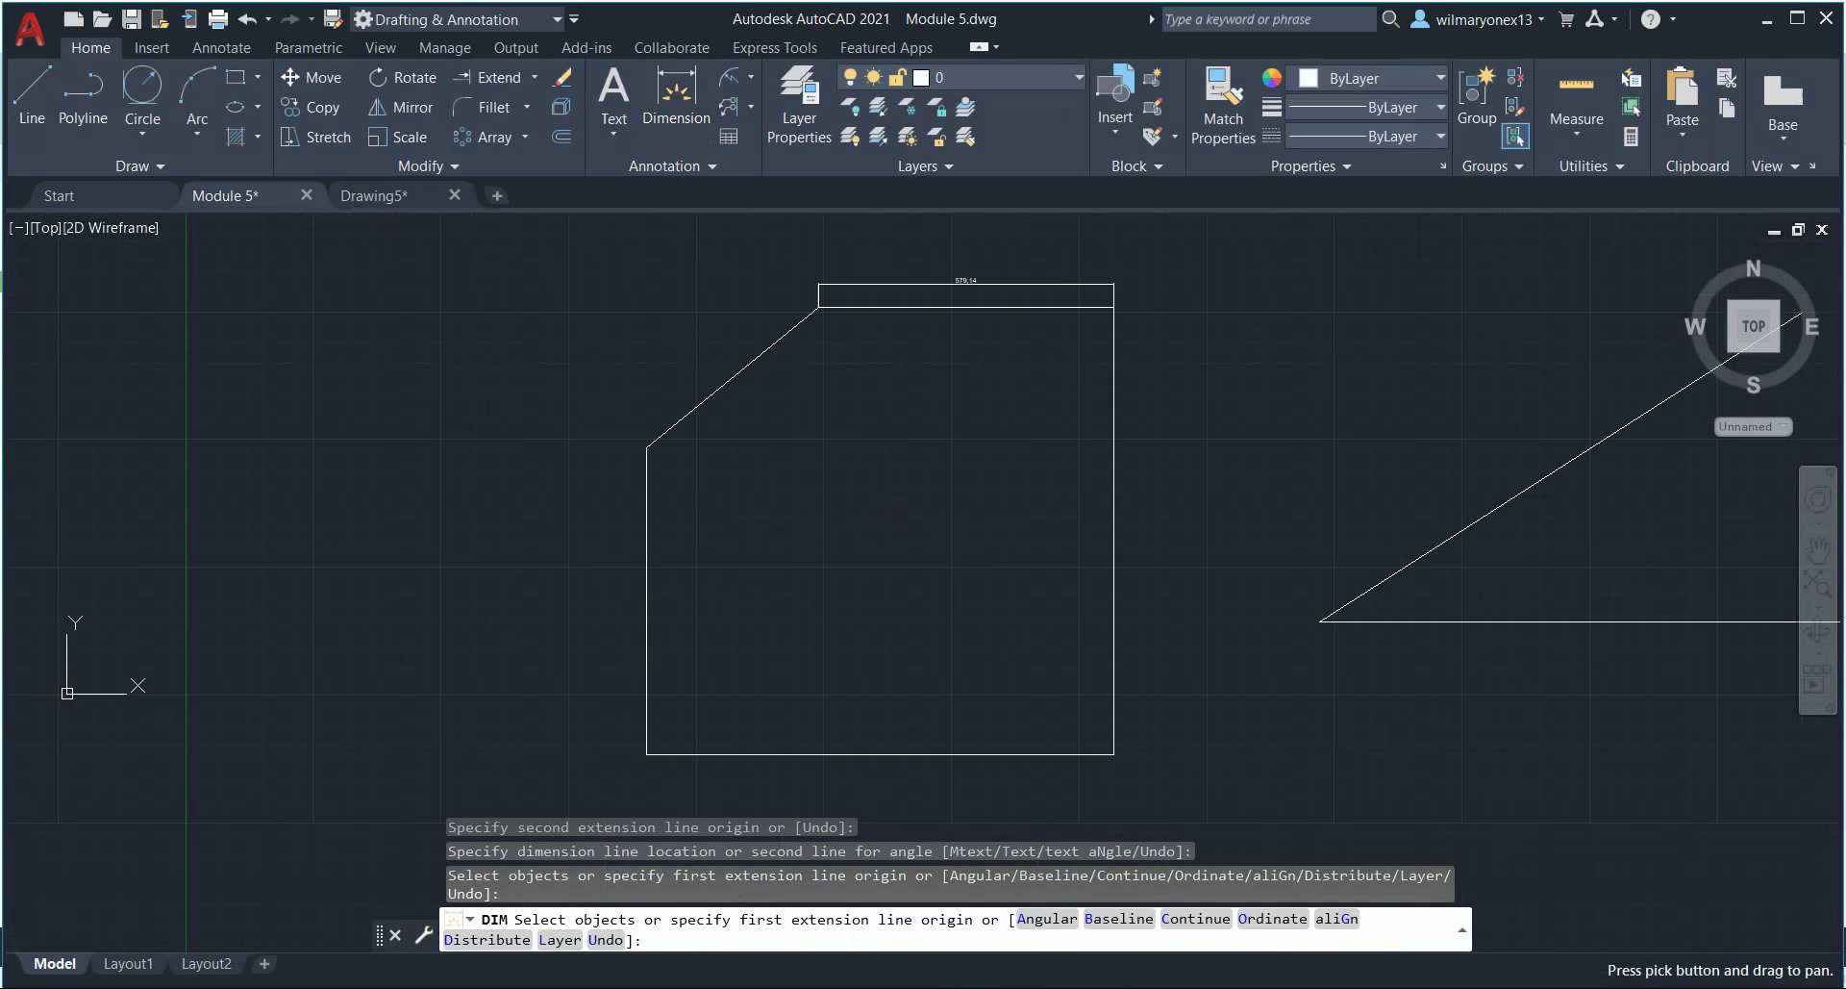
scroll(792, 404, up, 6)
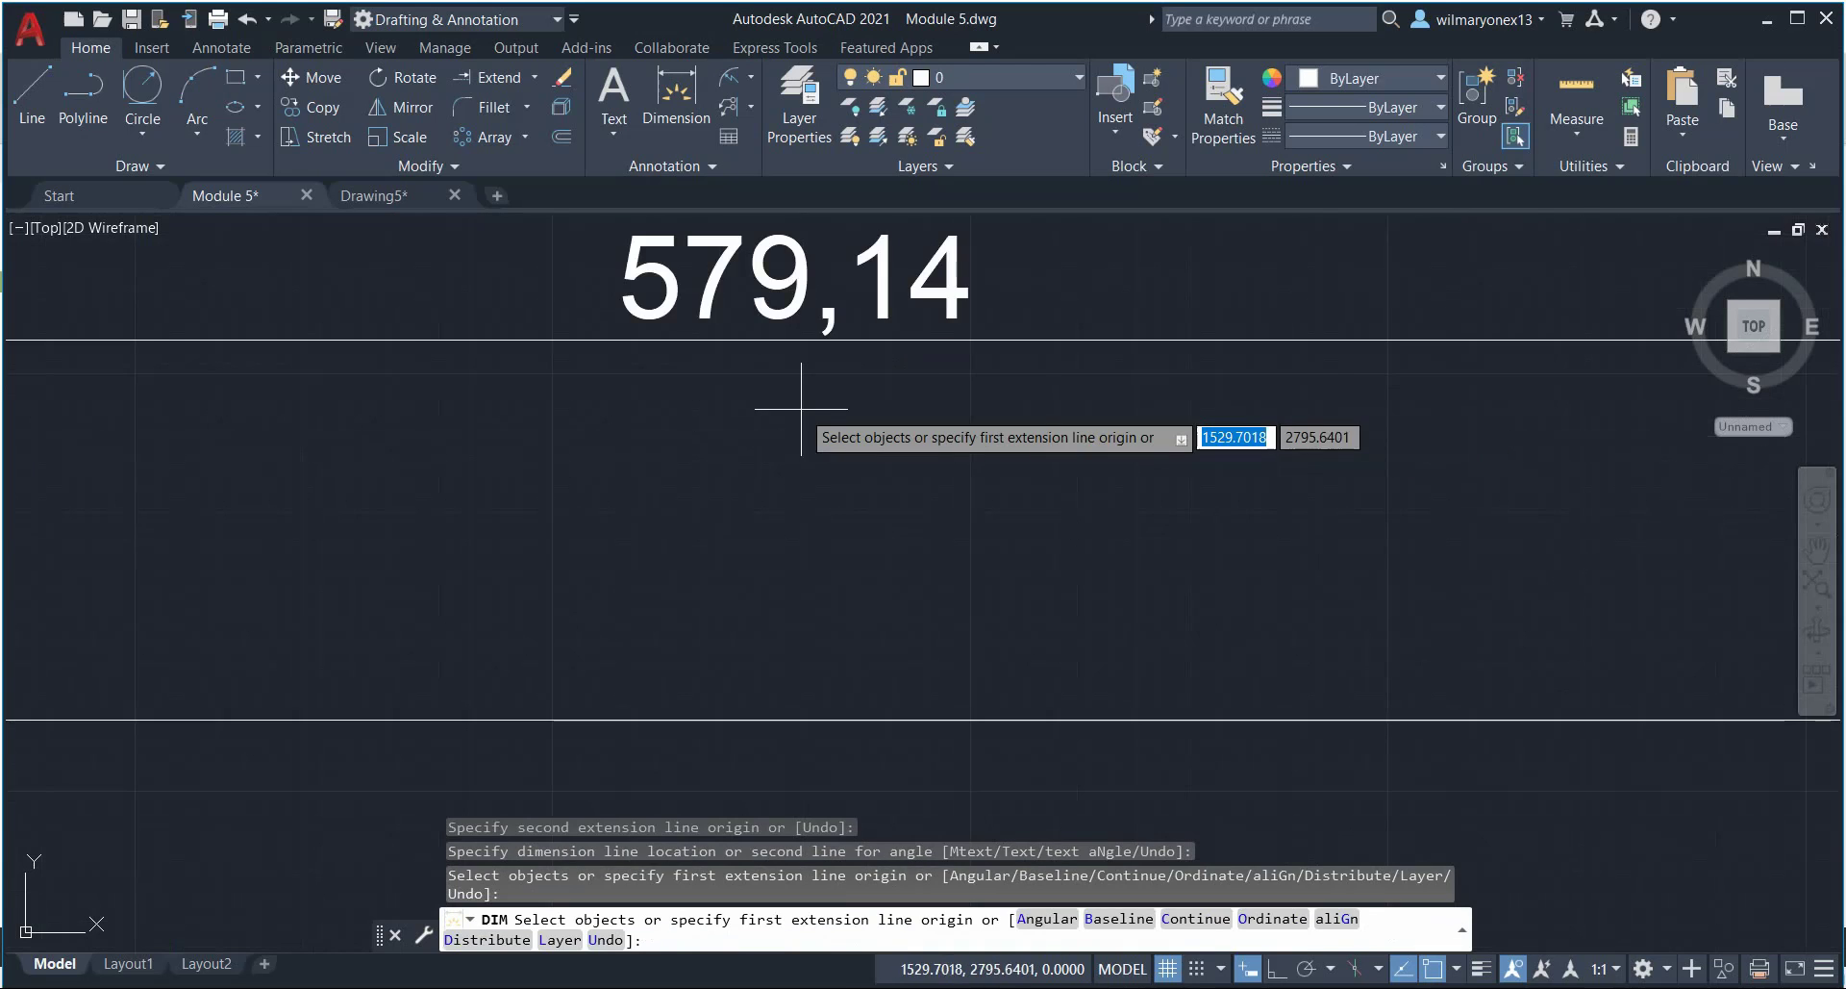
scroll(801, 408, down, 5)
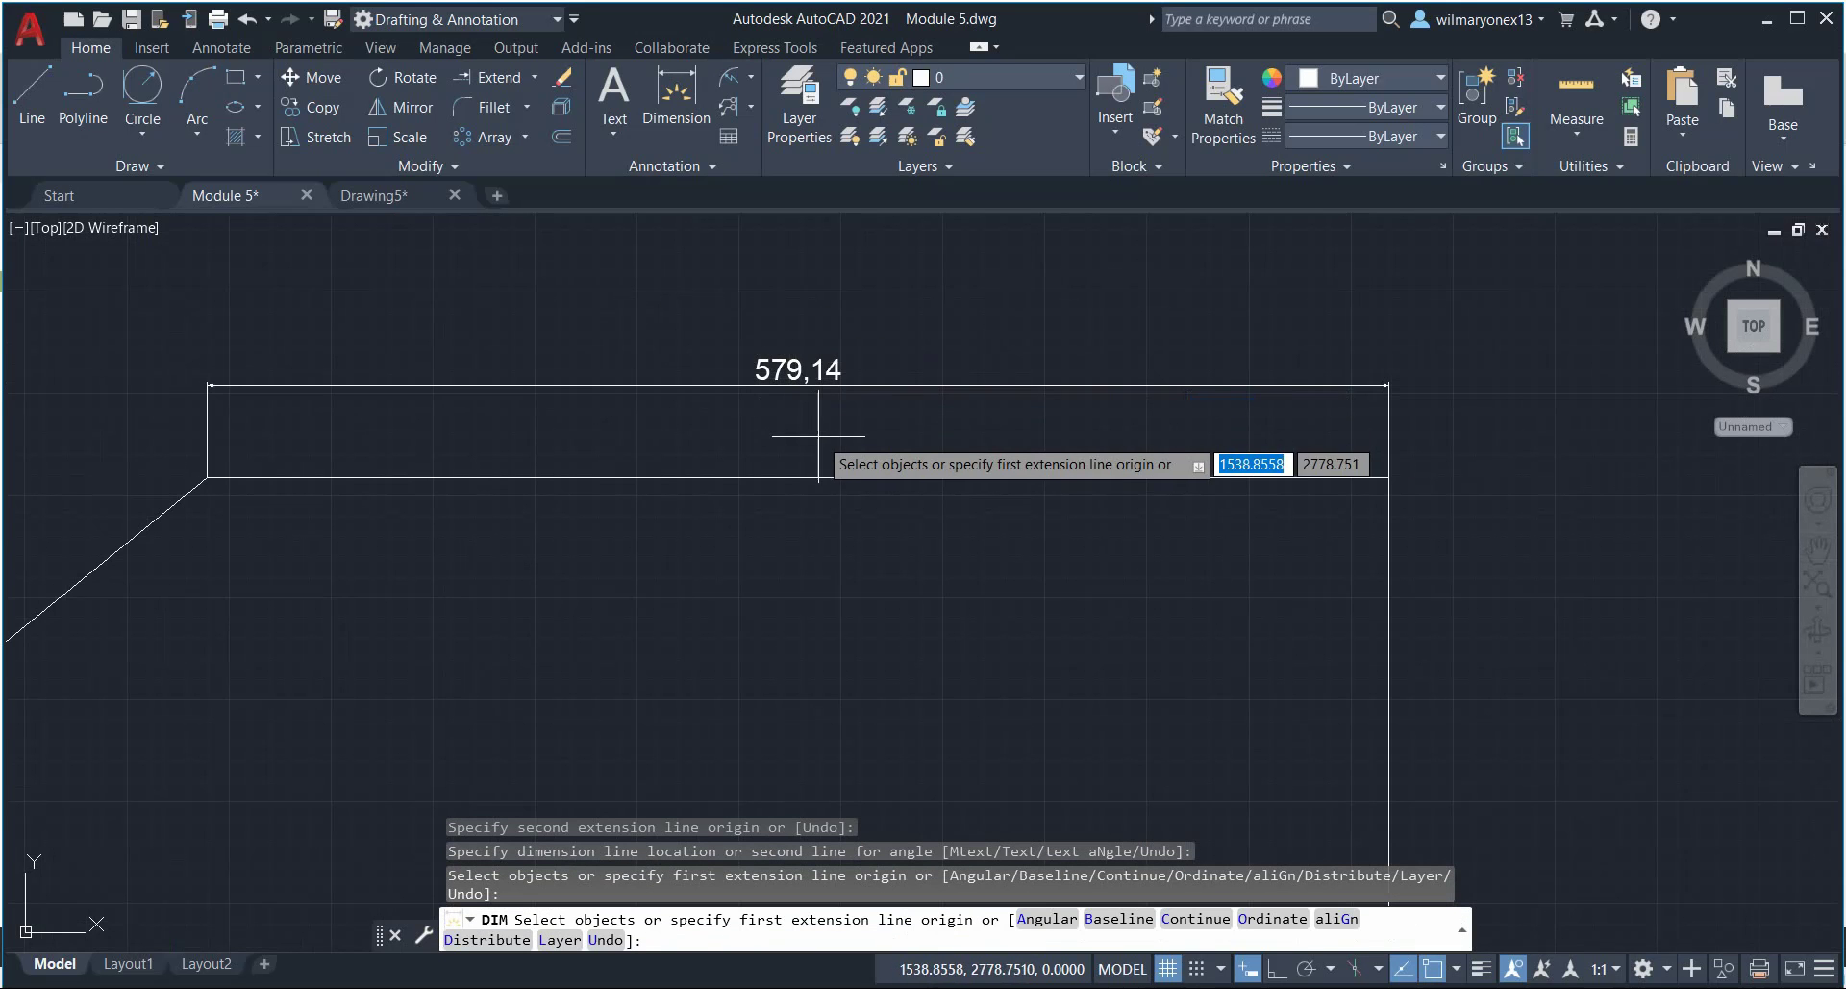
scroll(816, 423, up, 4)
scroll(813, 403, down, 6)
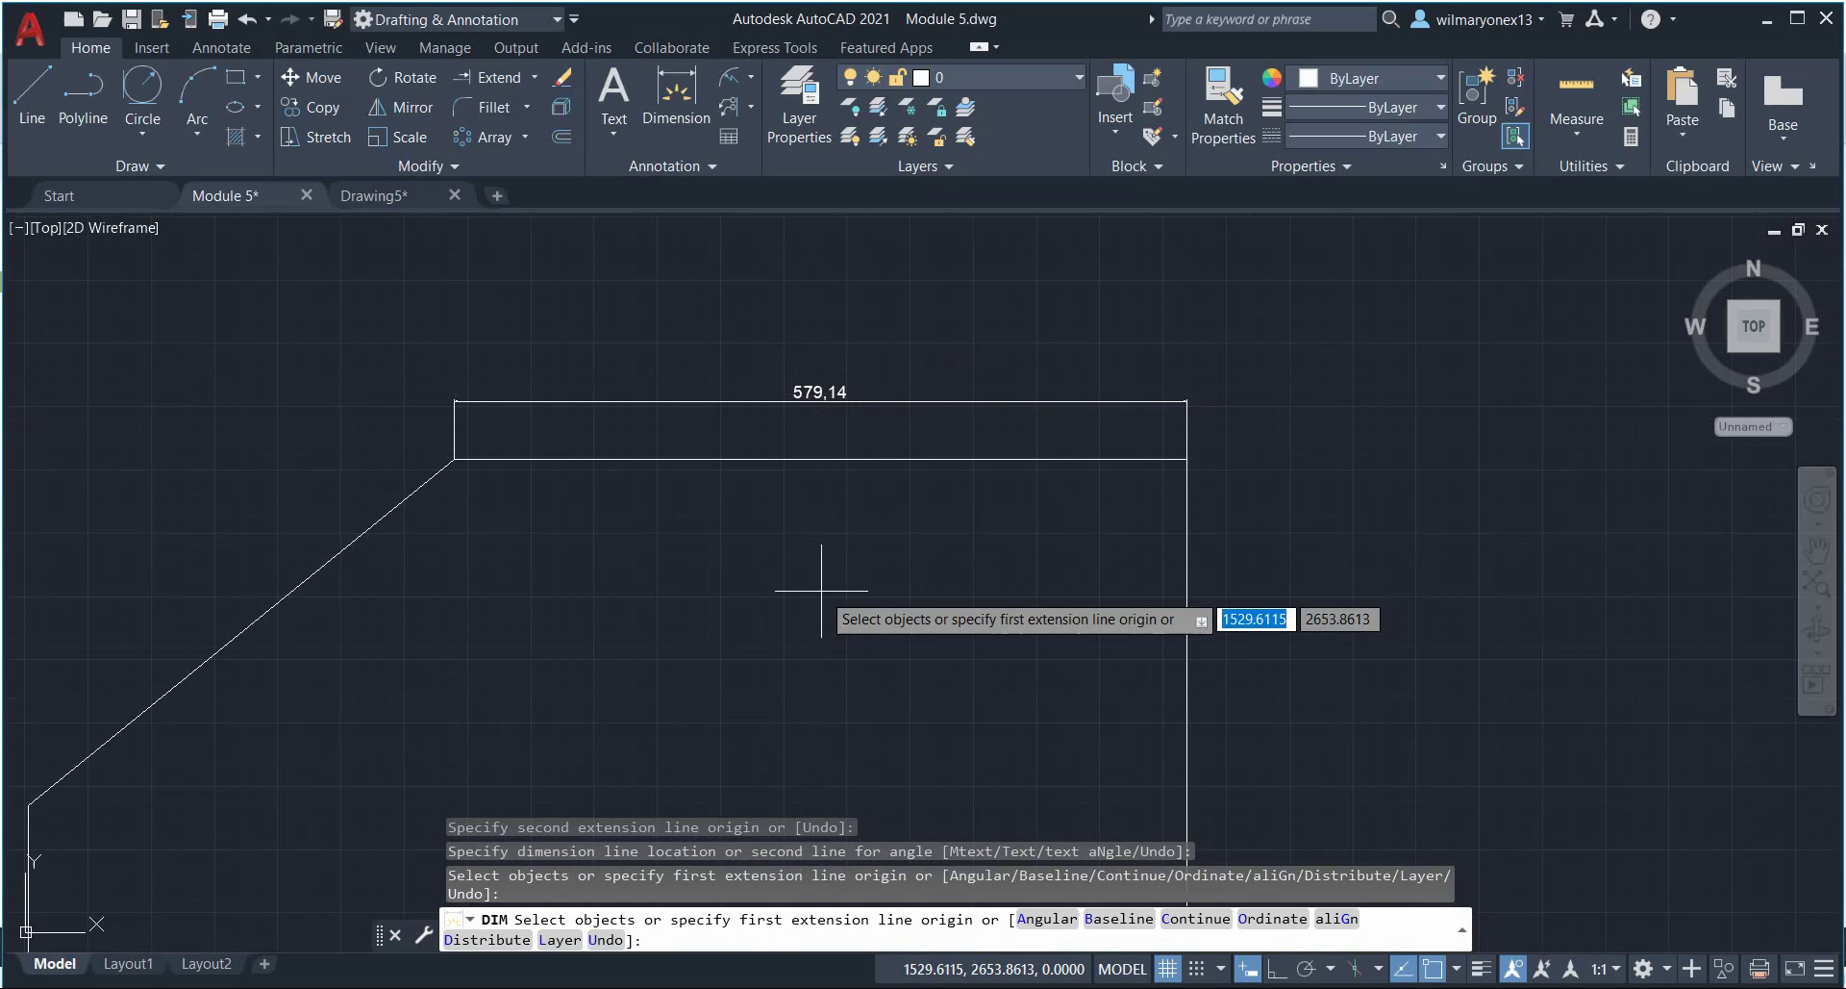
middle_drag(821, 591, 988, 309)
scroll(1010, 350, down, 6)
scroll(877, 465, up, 5)
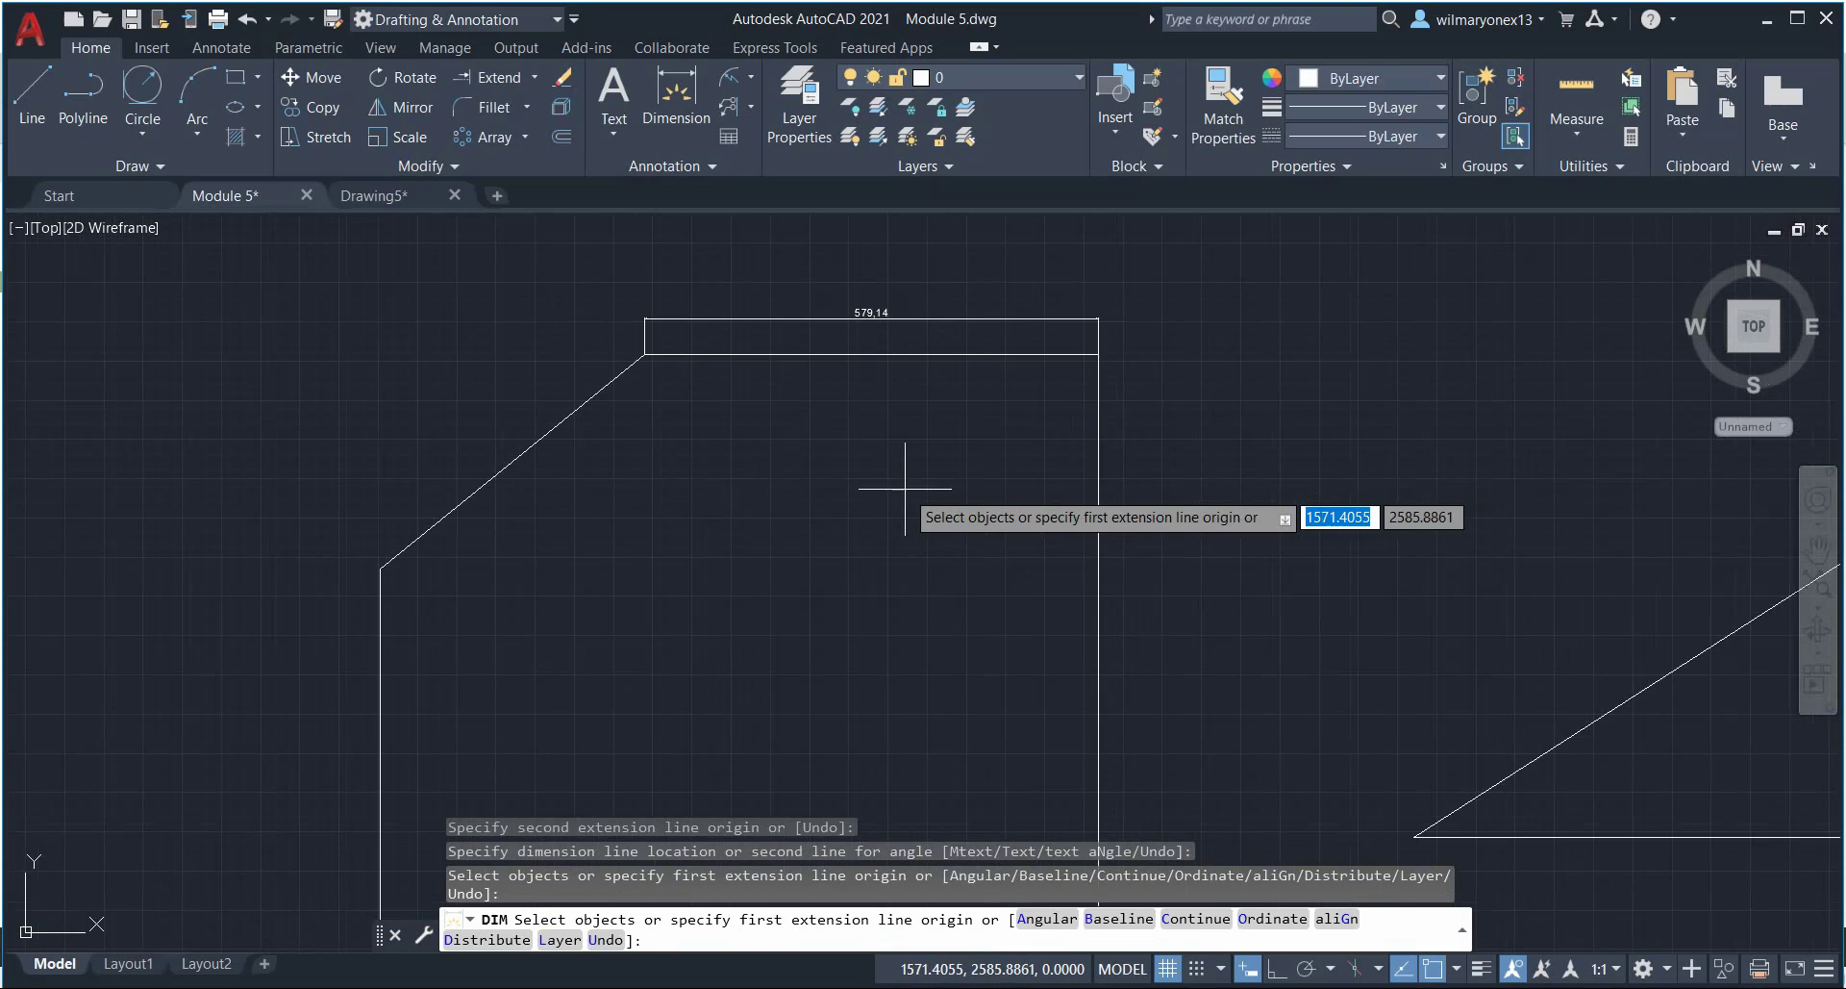
scroll(901, 476, down, 2)
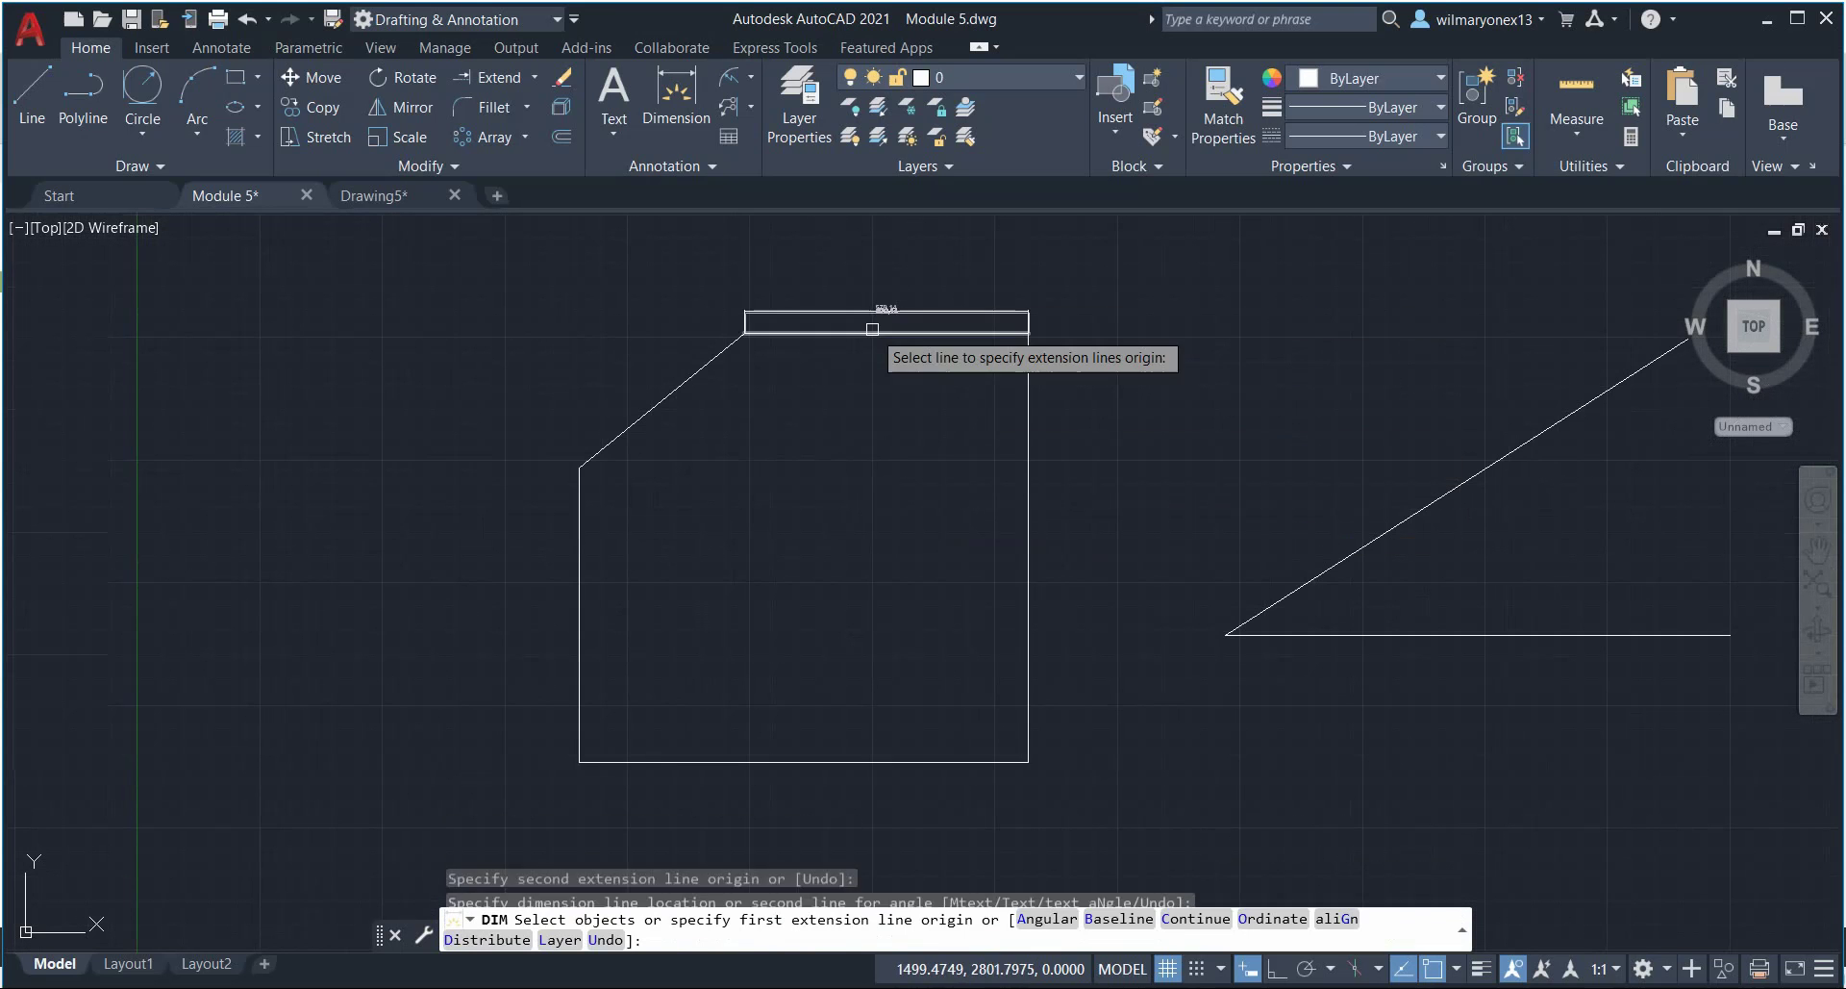
scroll(875, 336, up, 5)
key(Escape)
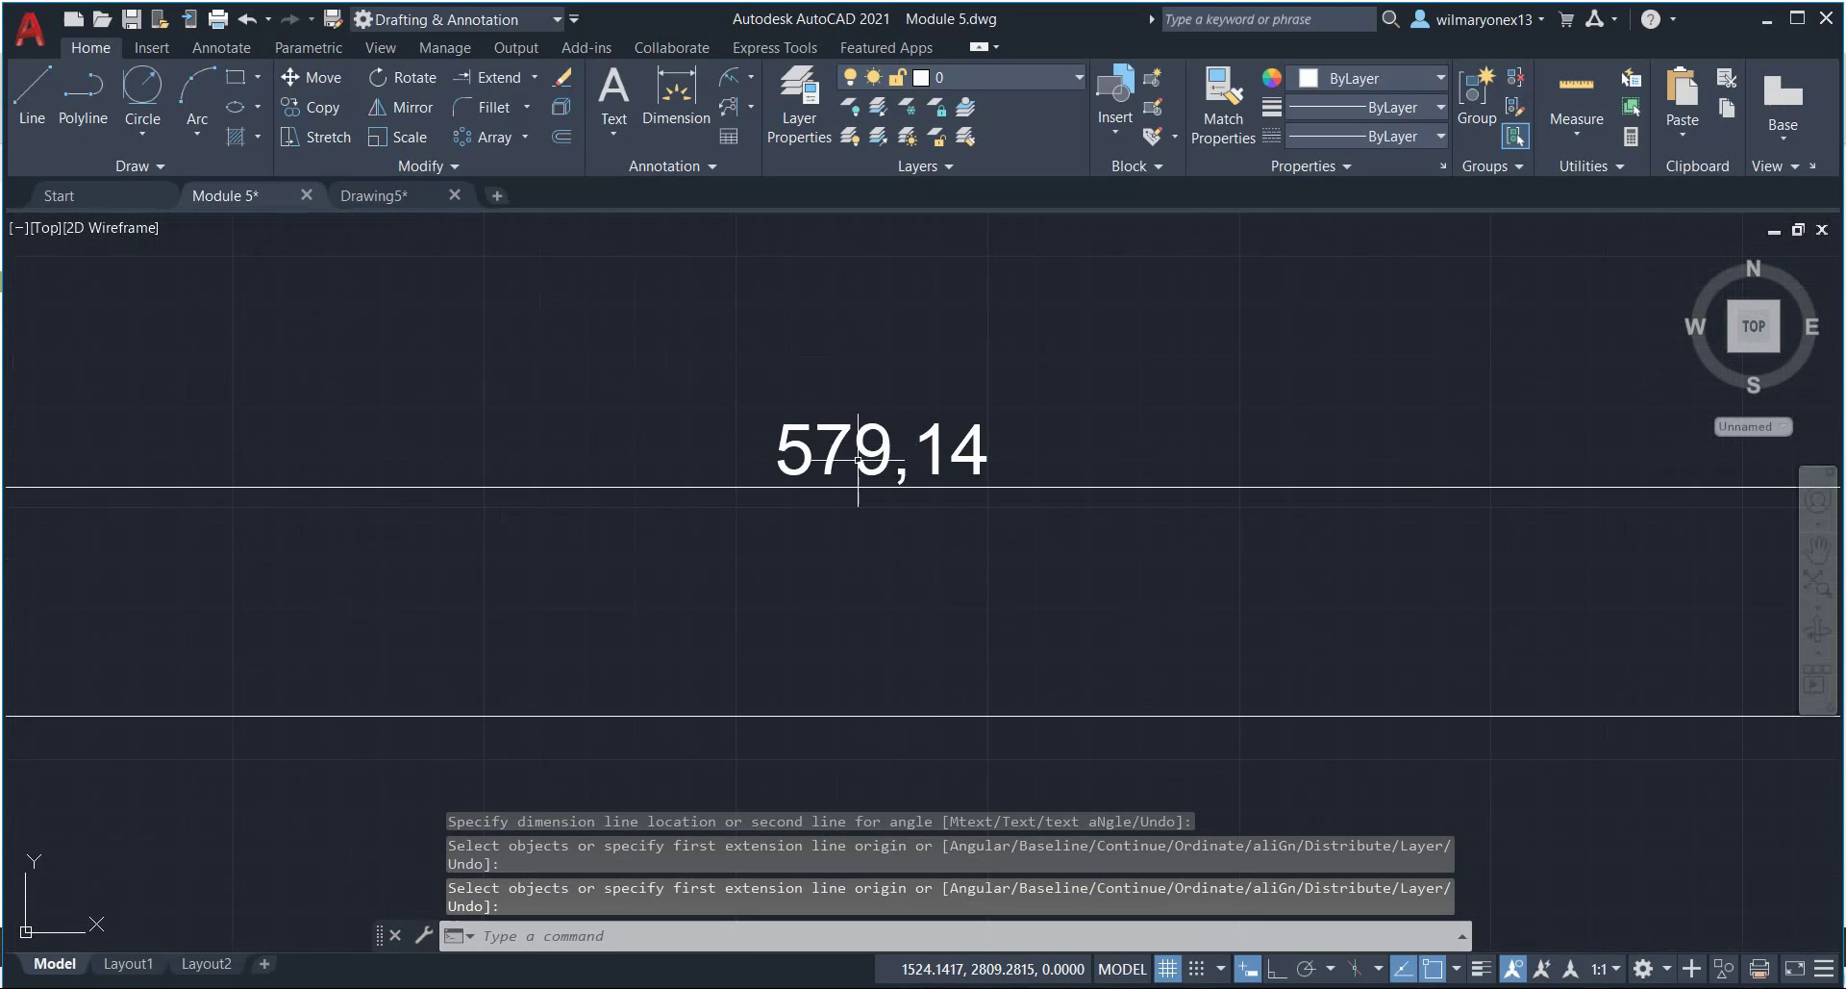
Step: Raise the Standard text style height from 10 to 20 through Manage Text Styles
click(695, 165)
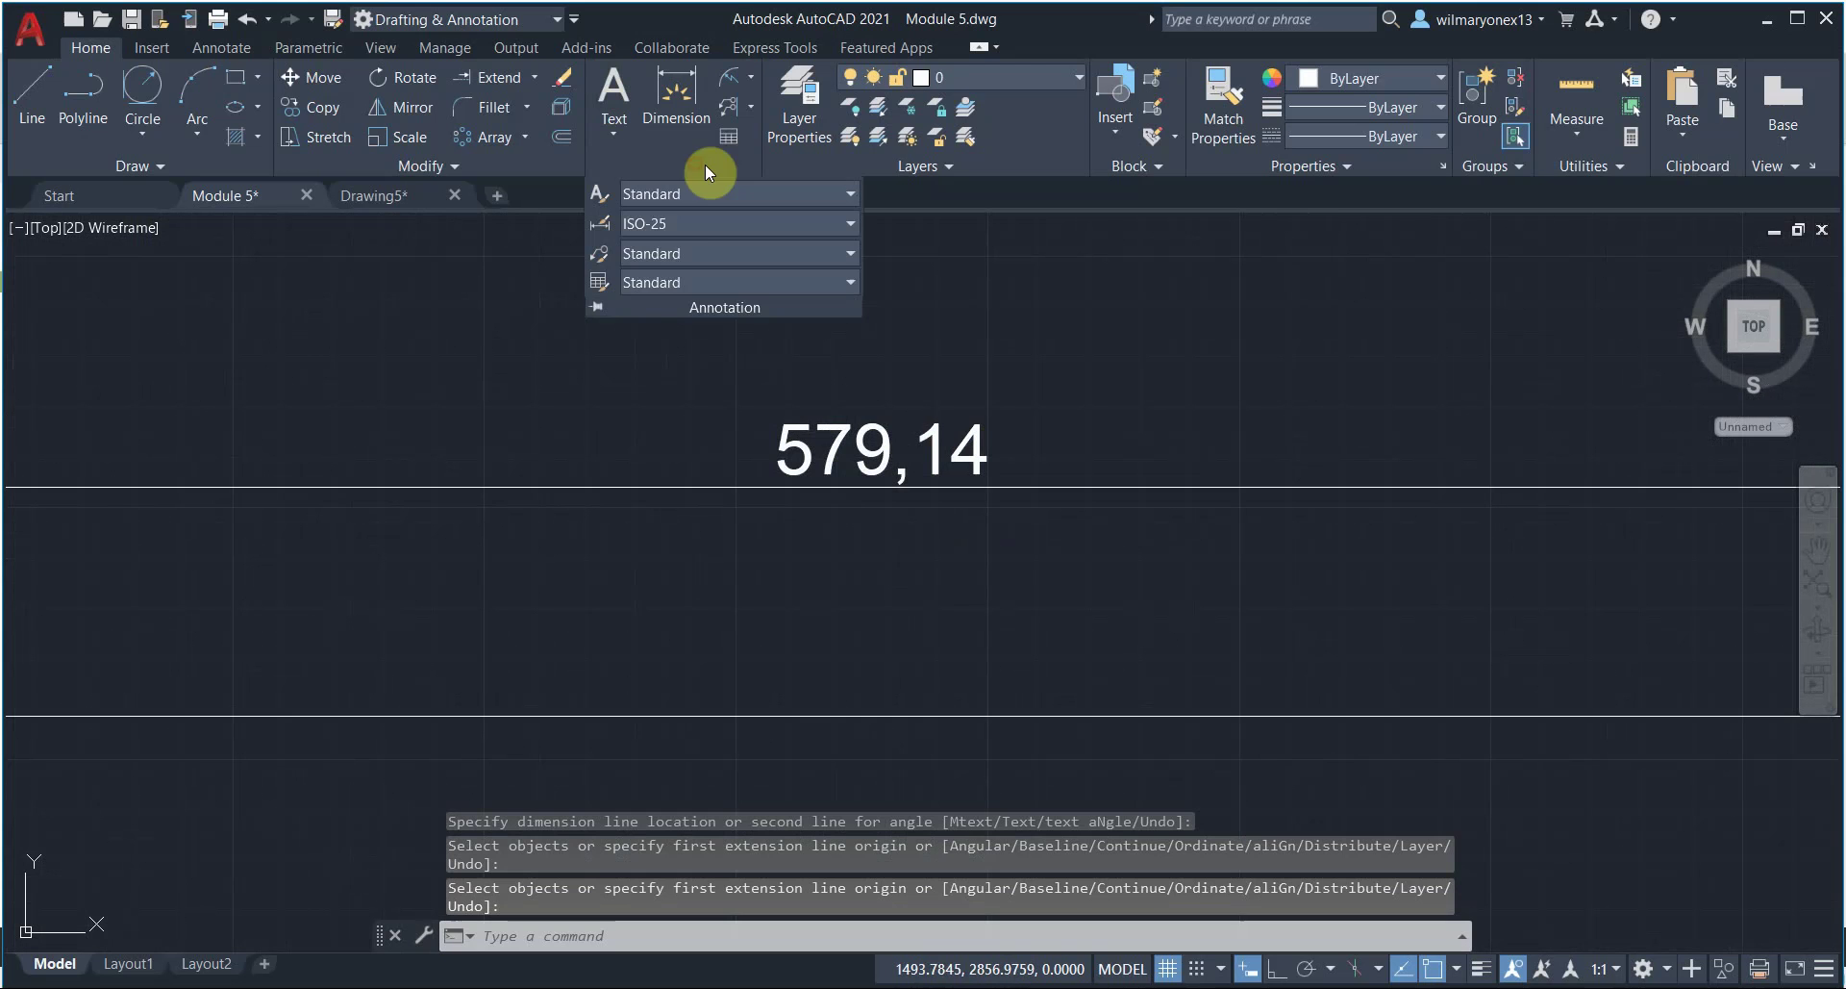
click(700, 202)
click(740, 311)
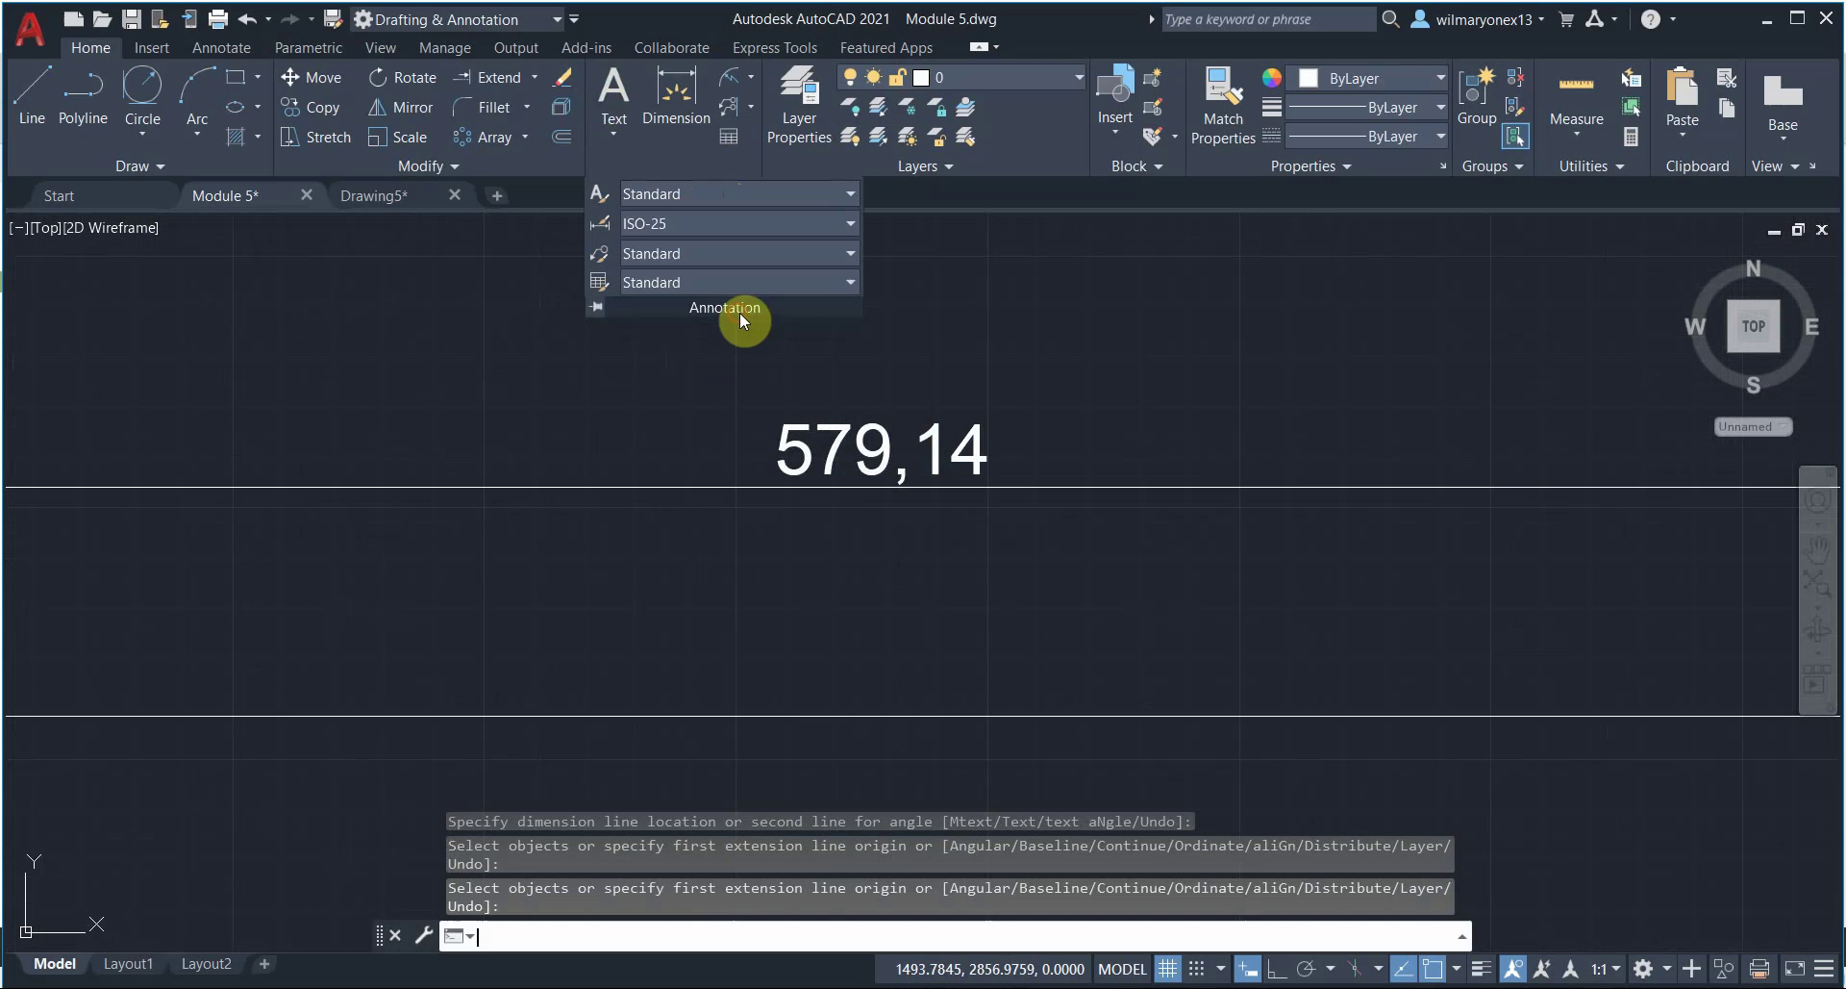
double_click(1097, 498)
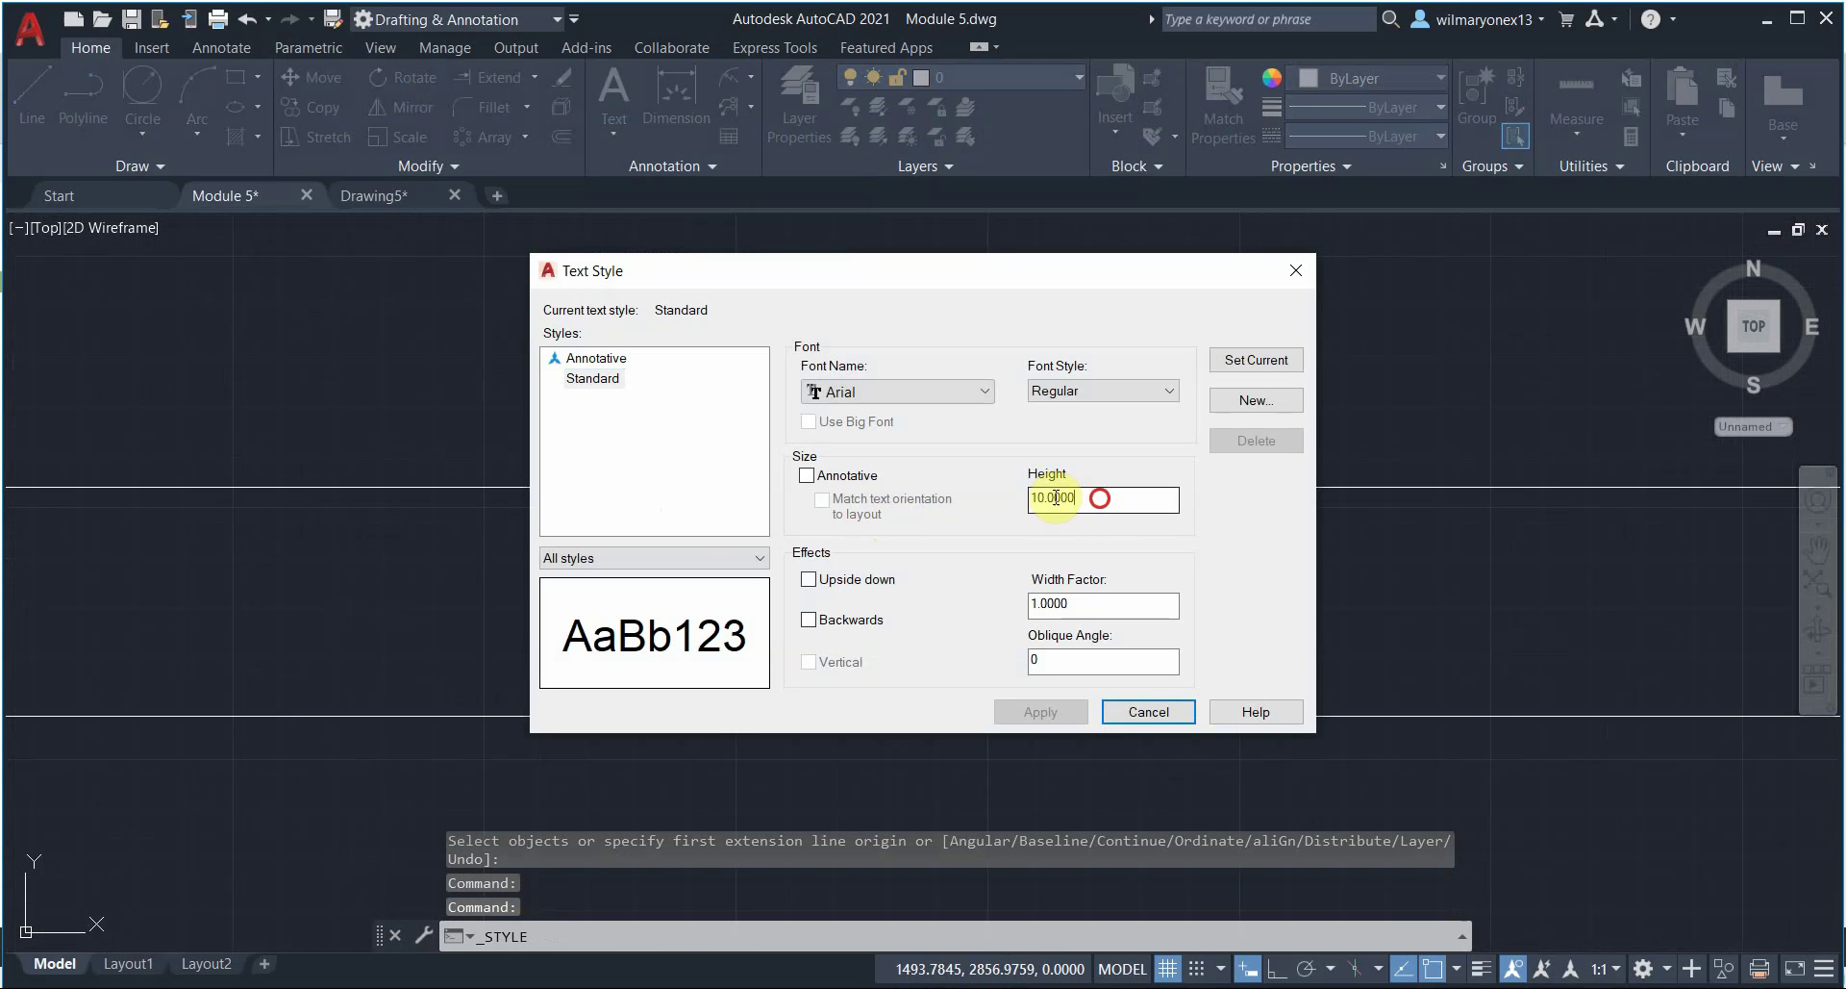
text(20)
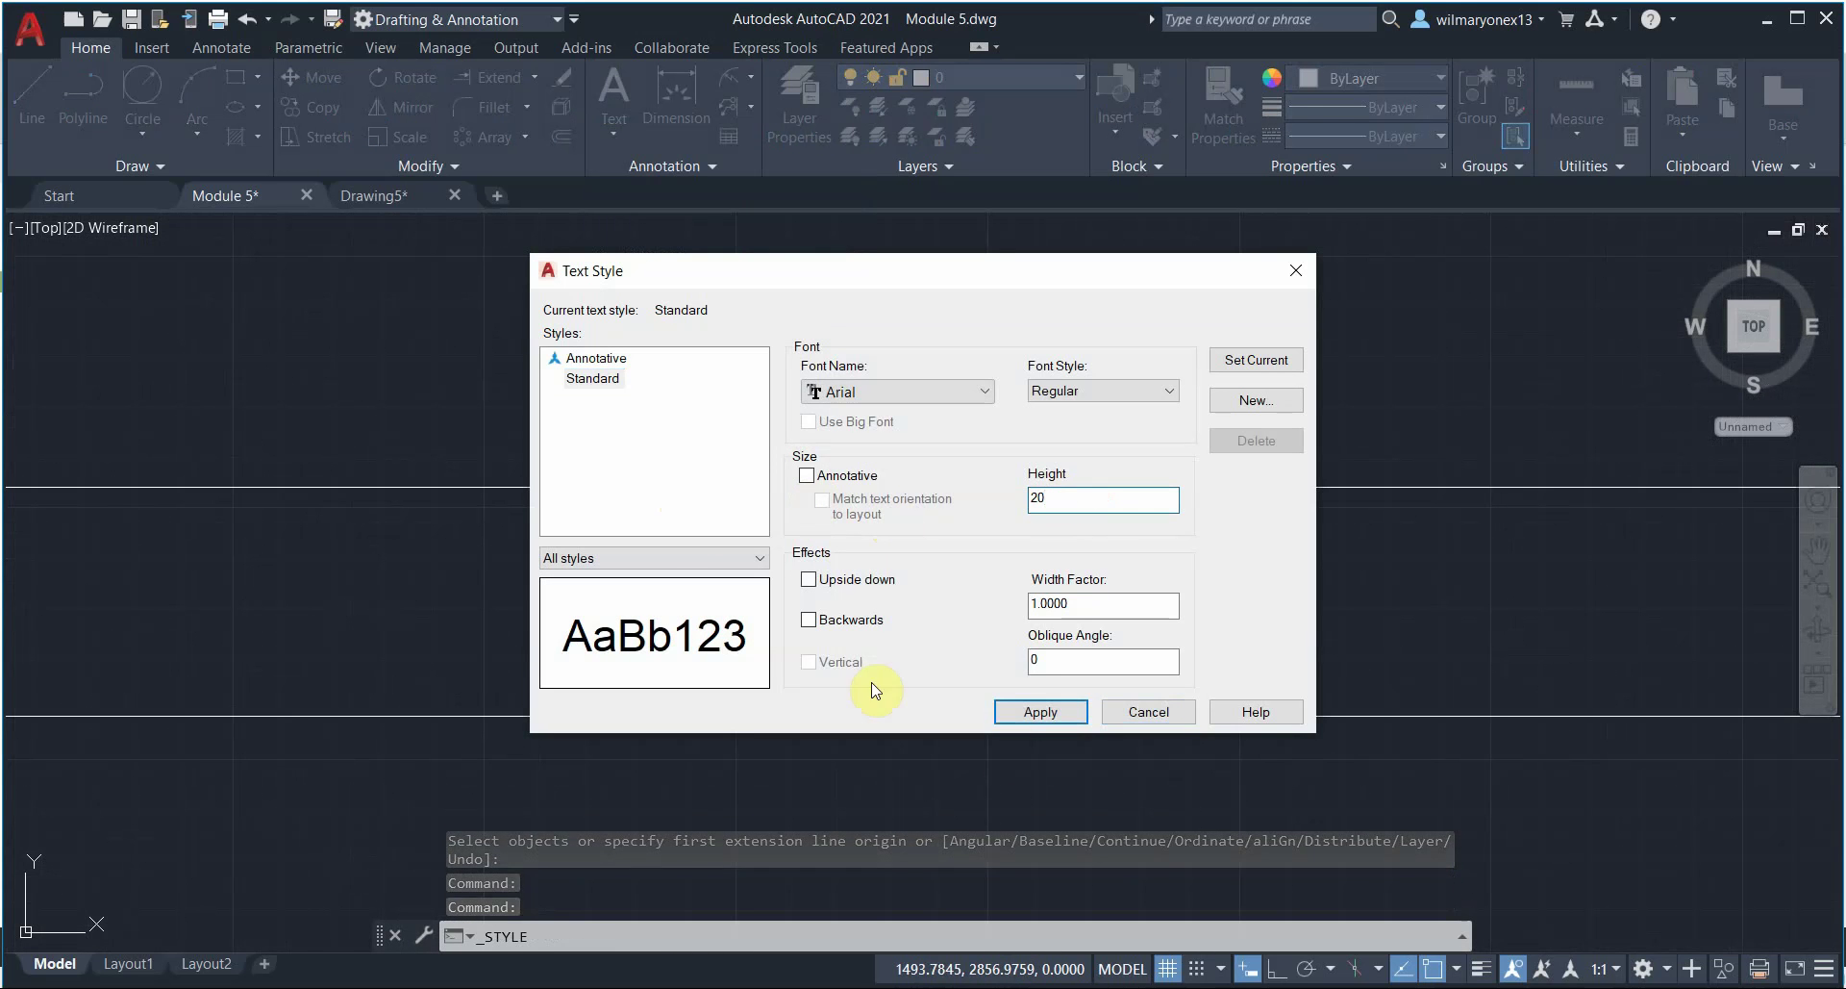
click(1041, 712)
click(1144, 715)
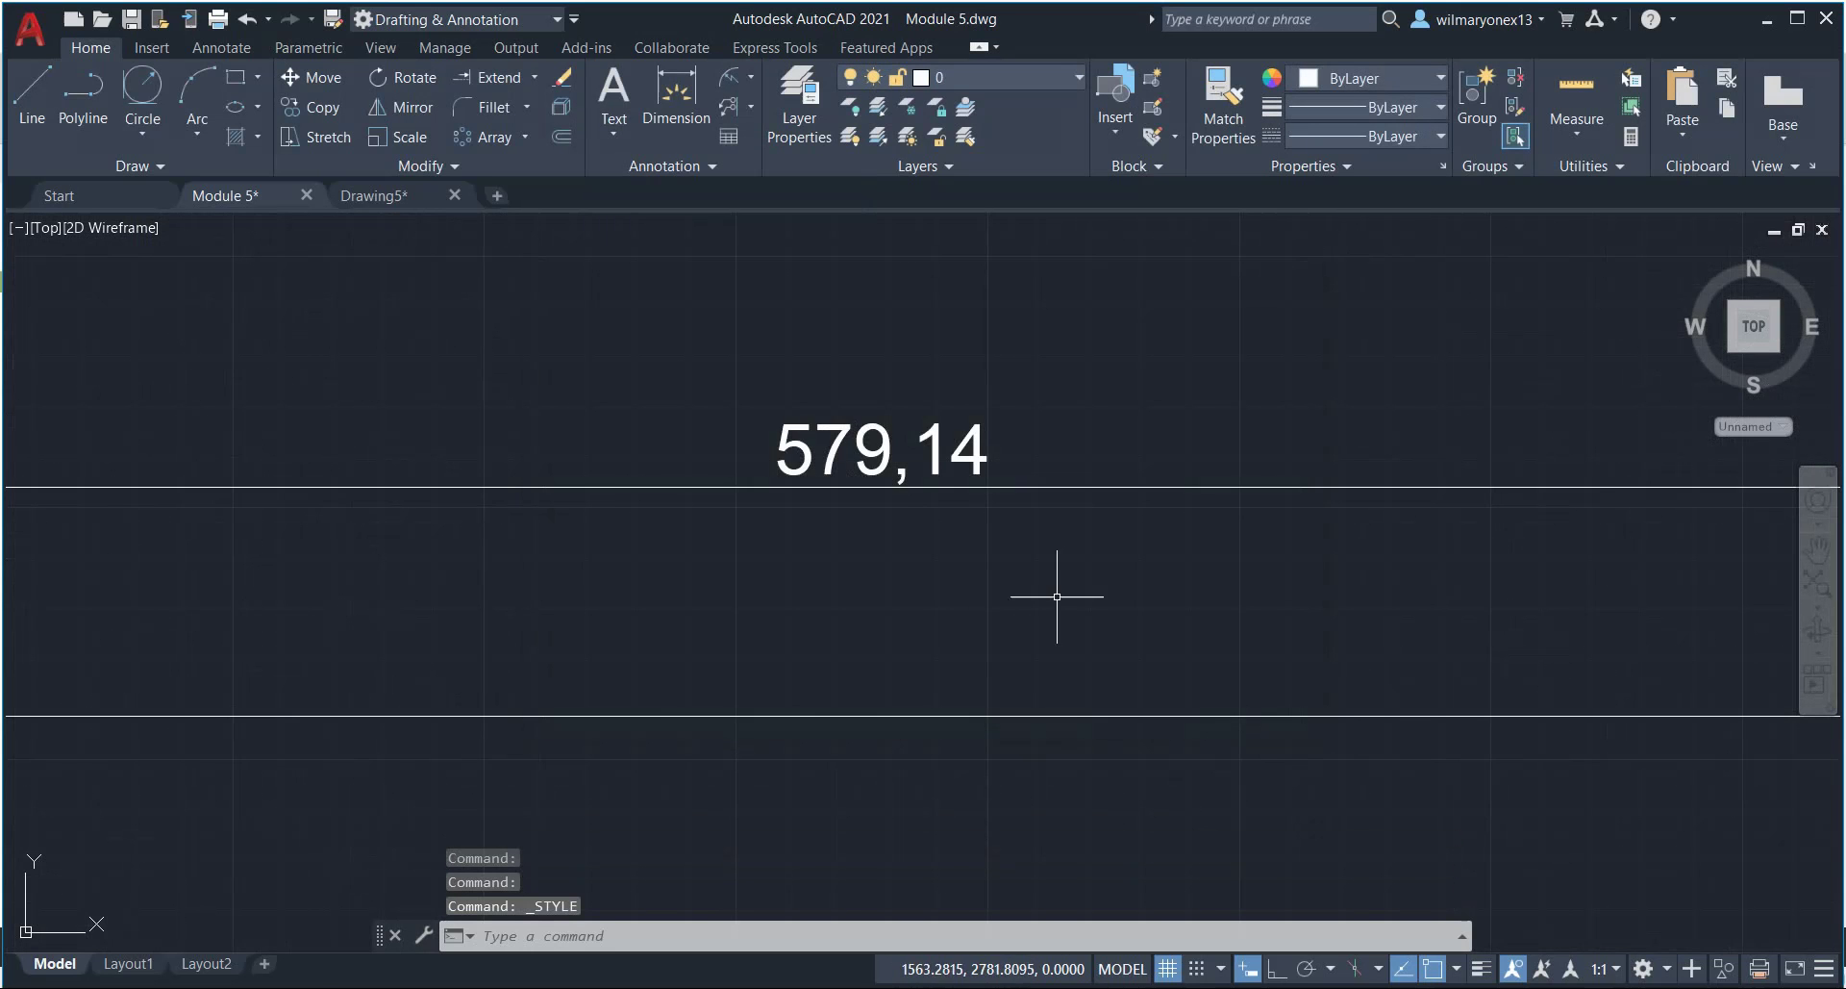
Step: Erase the top line's existing 579,14 dimension and line
scroll(1056, 597, down, 5)
click(1075, 601)
click(980, 527)
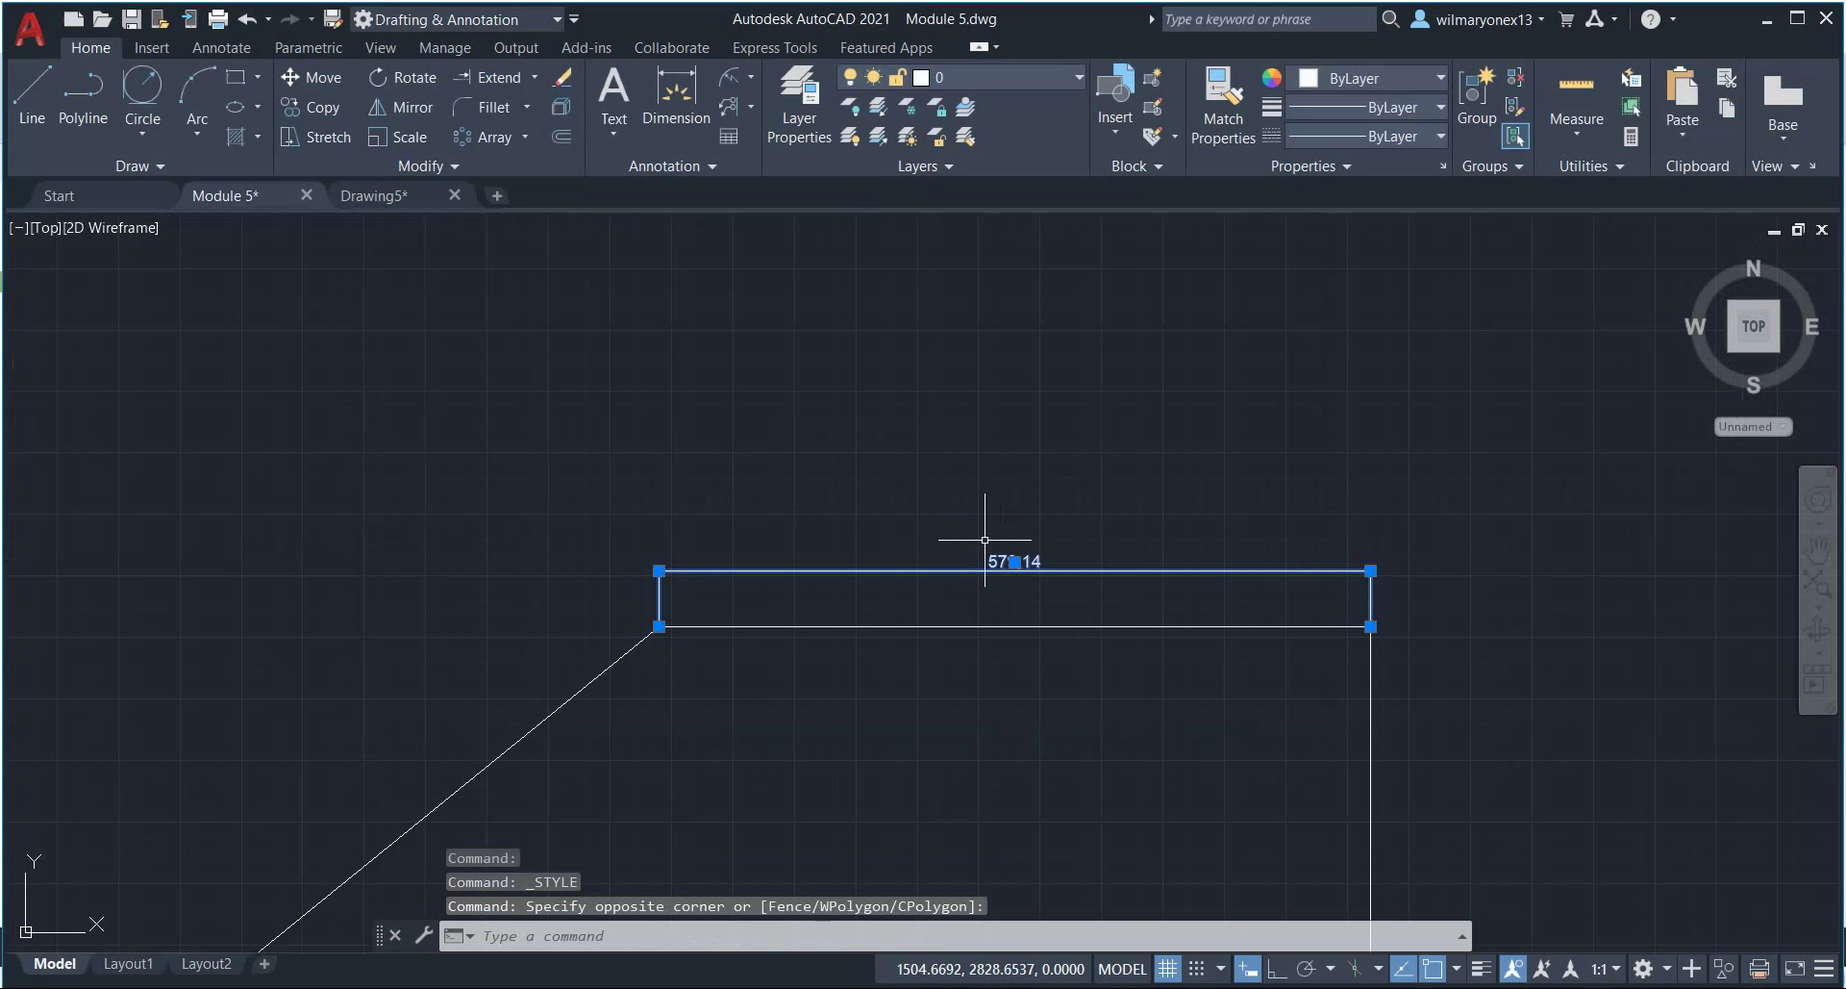
key(Delete)
Step: Redimension the top edge as 579,14 just above it at text height 20
click(673, 111)
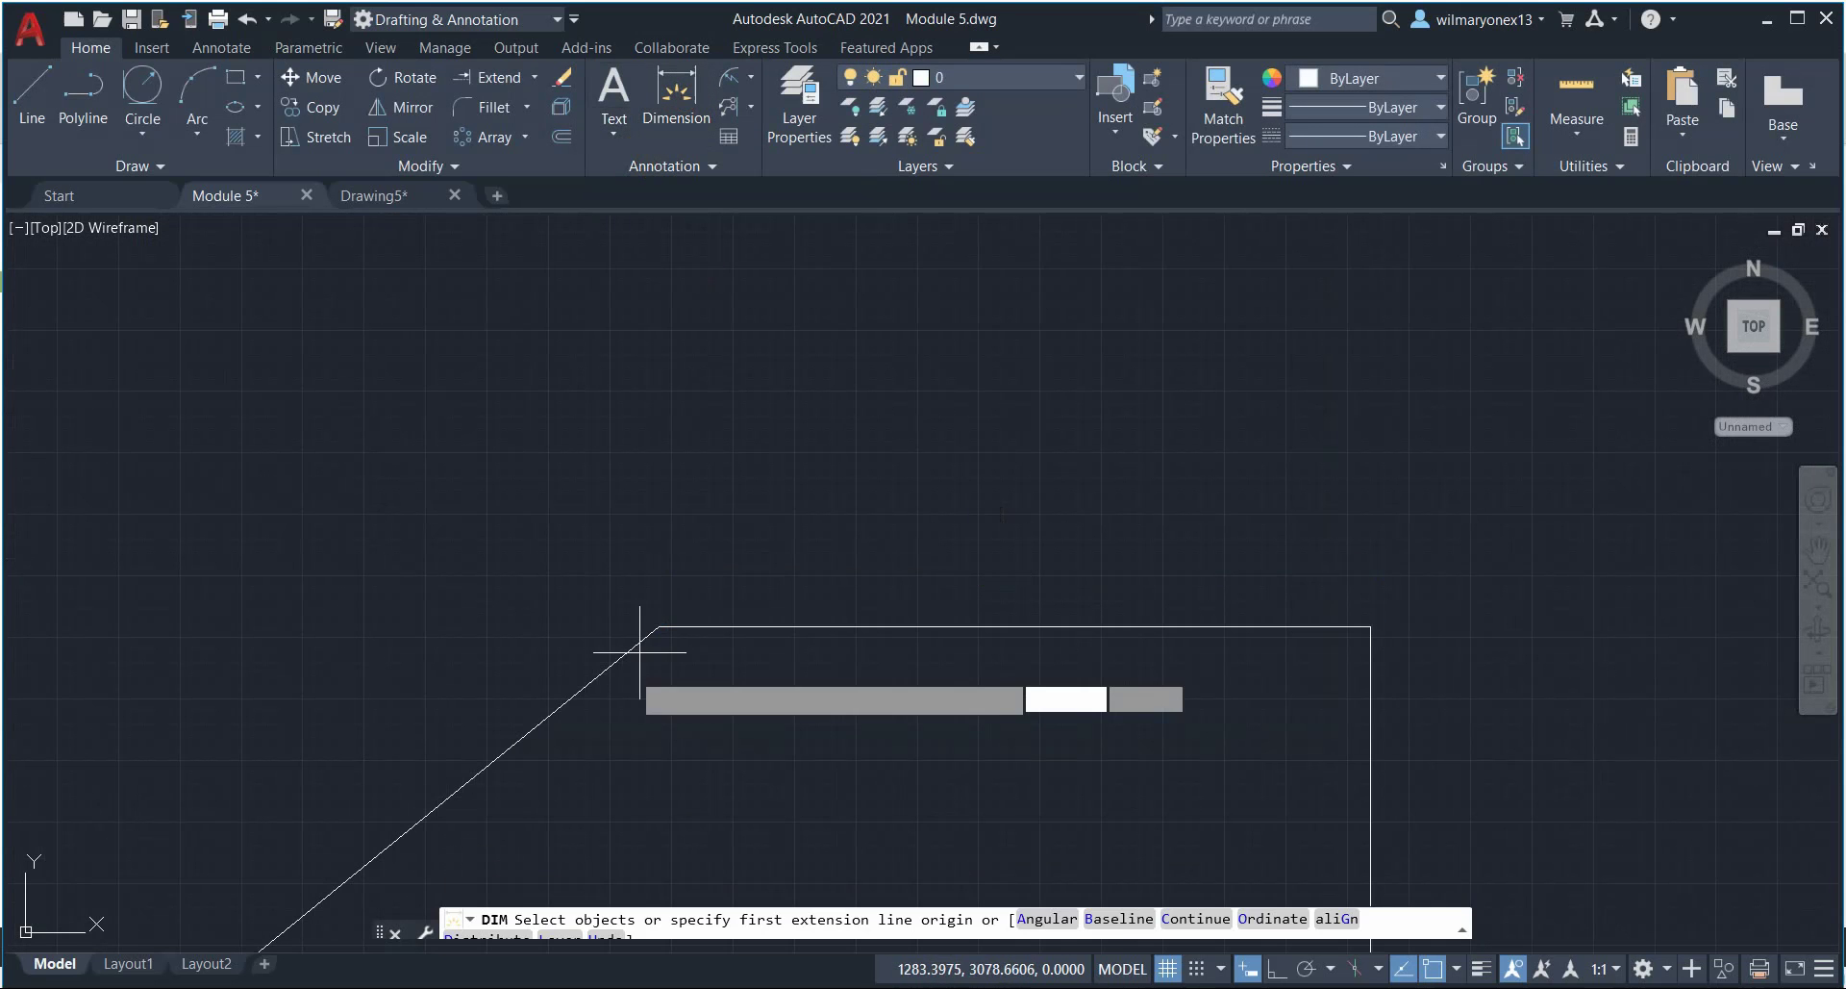
click(659, 626)
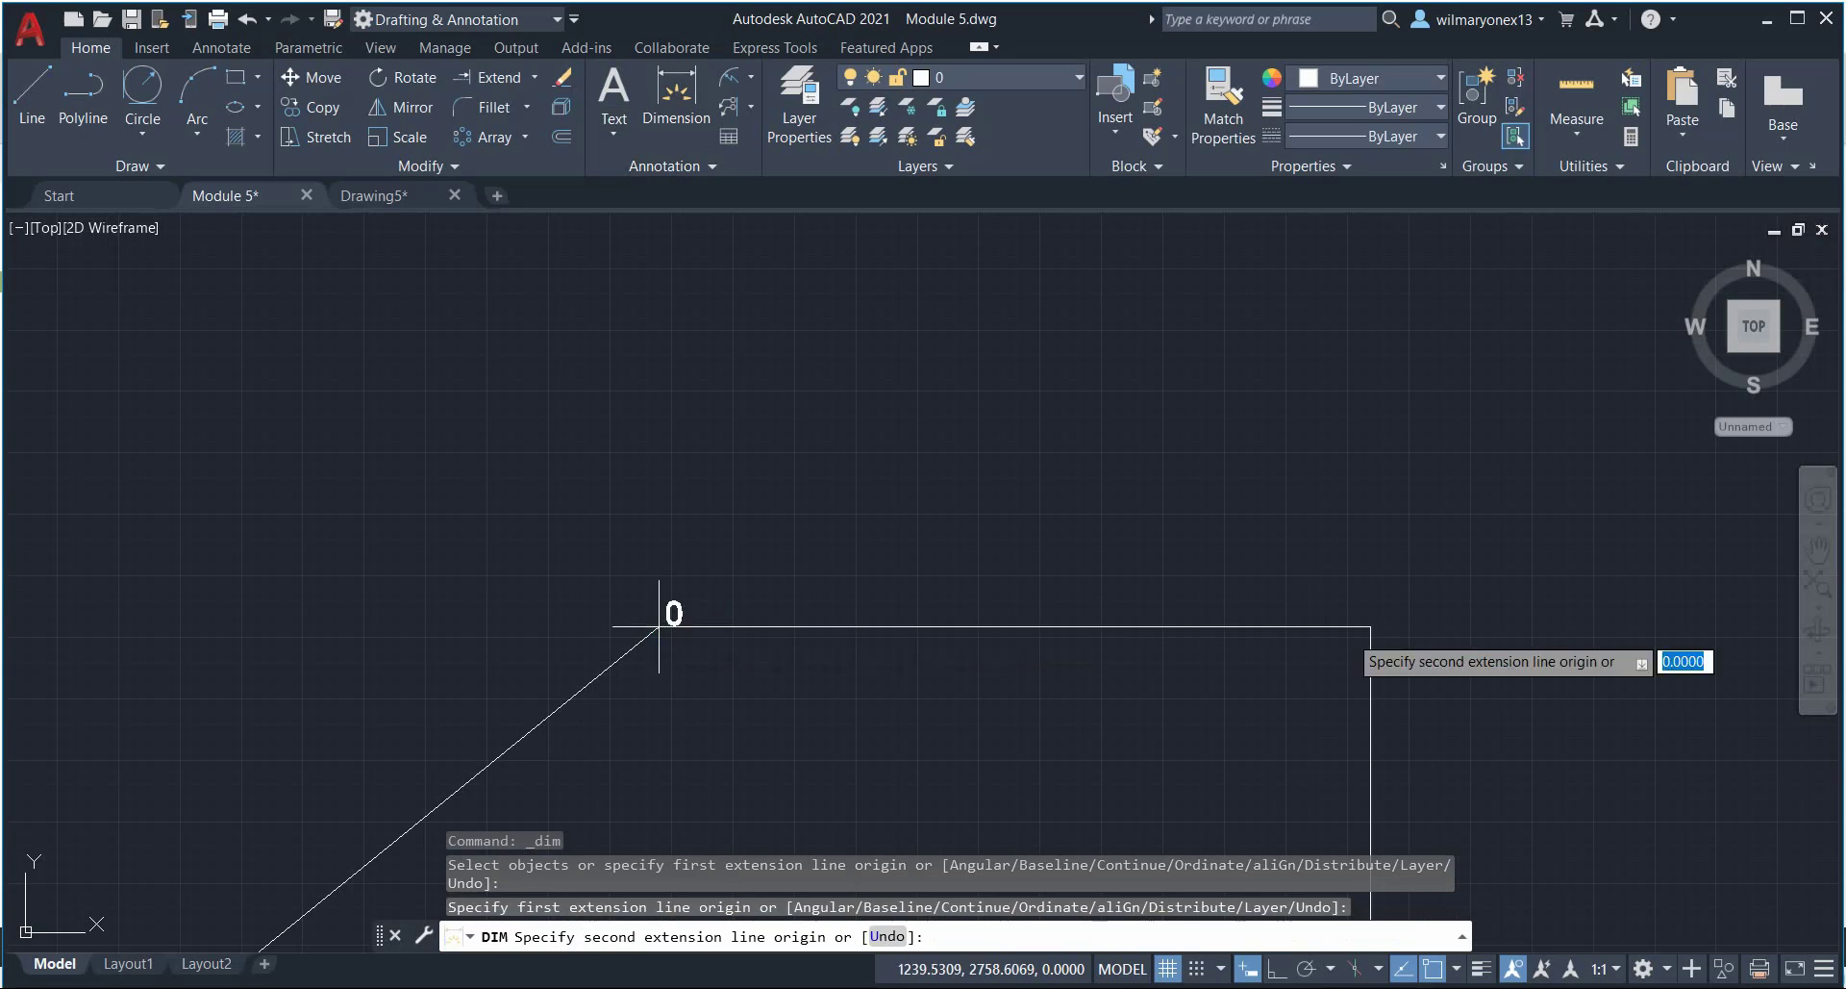
click(1371, 626)
click(1361, 567)
scroll(1360, 567, down, 5)
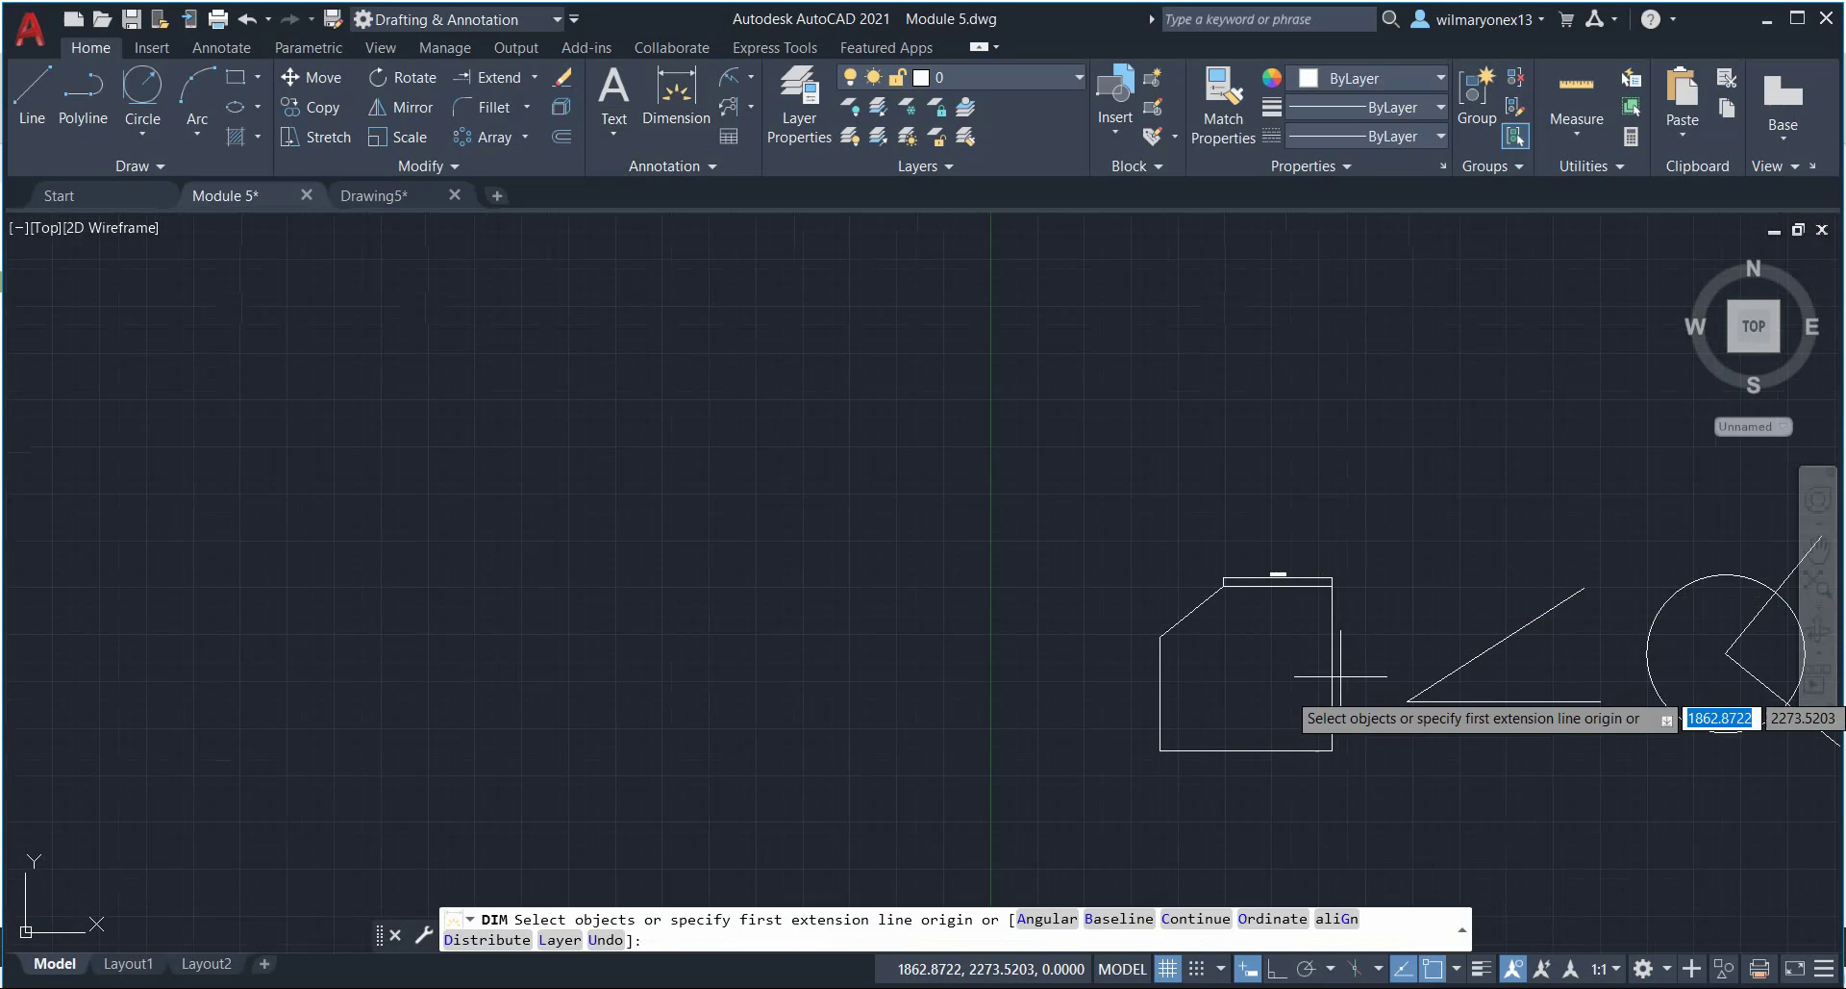
middle_drag(1351, 621, 1096, 567)
scroll(1096, 567, up, 4)
middle_drag(956, 631, 1063, 487)
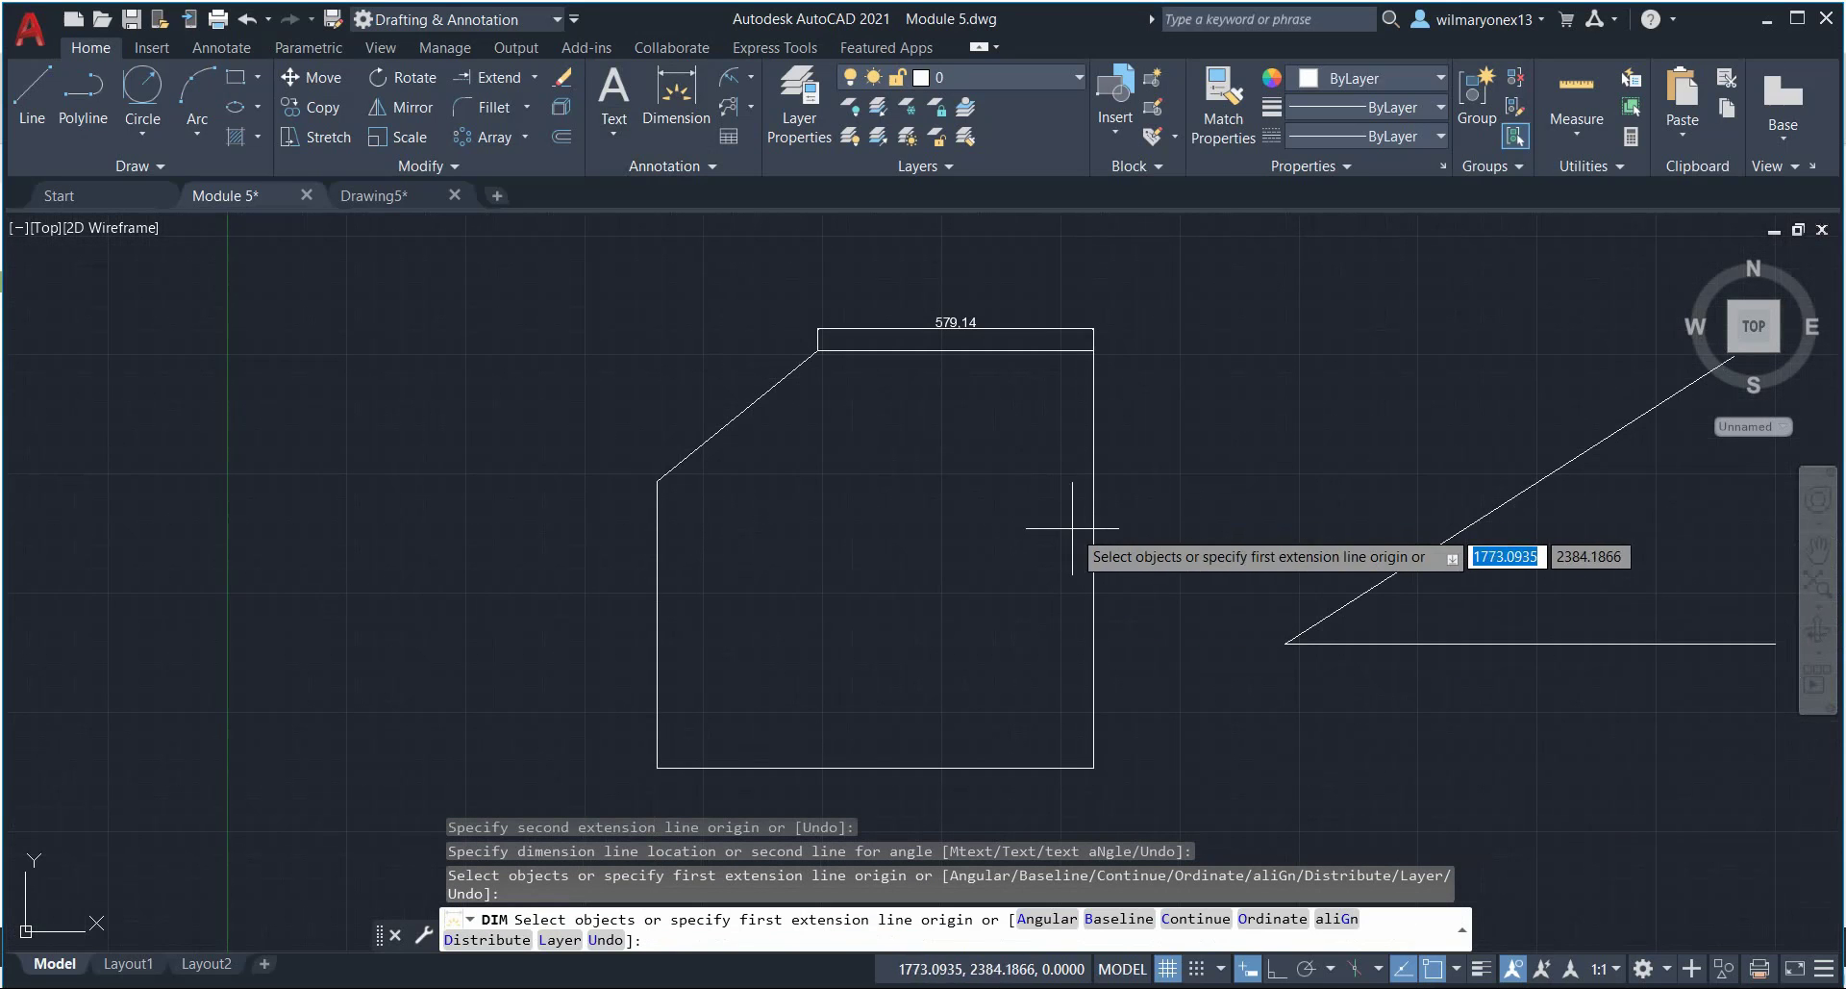
scroll(847, 318, up, 3)
scroll(783, 412, up, 2)
middle_drag(783, 411, 804, 523)
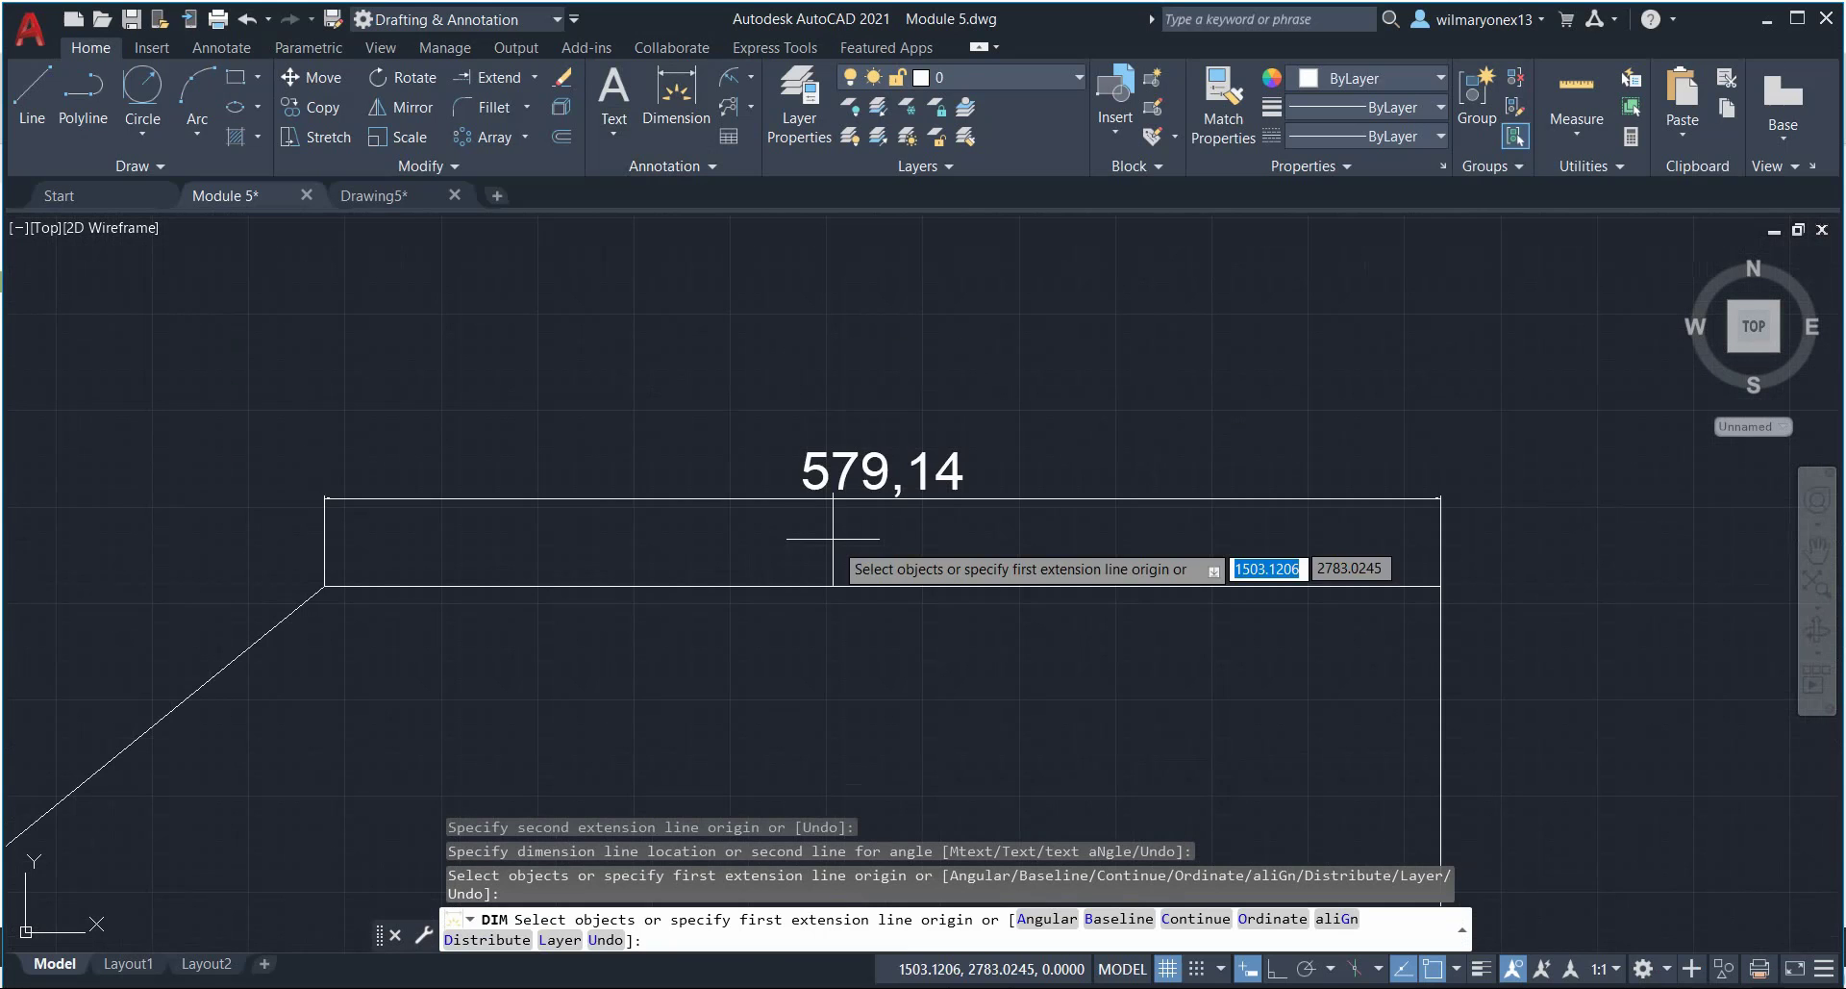
key(Return)
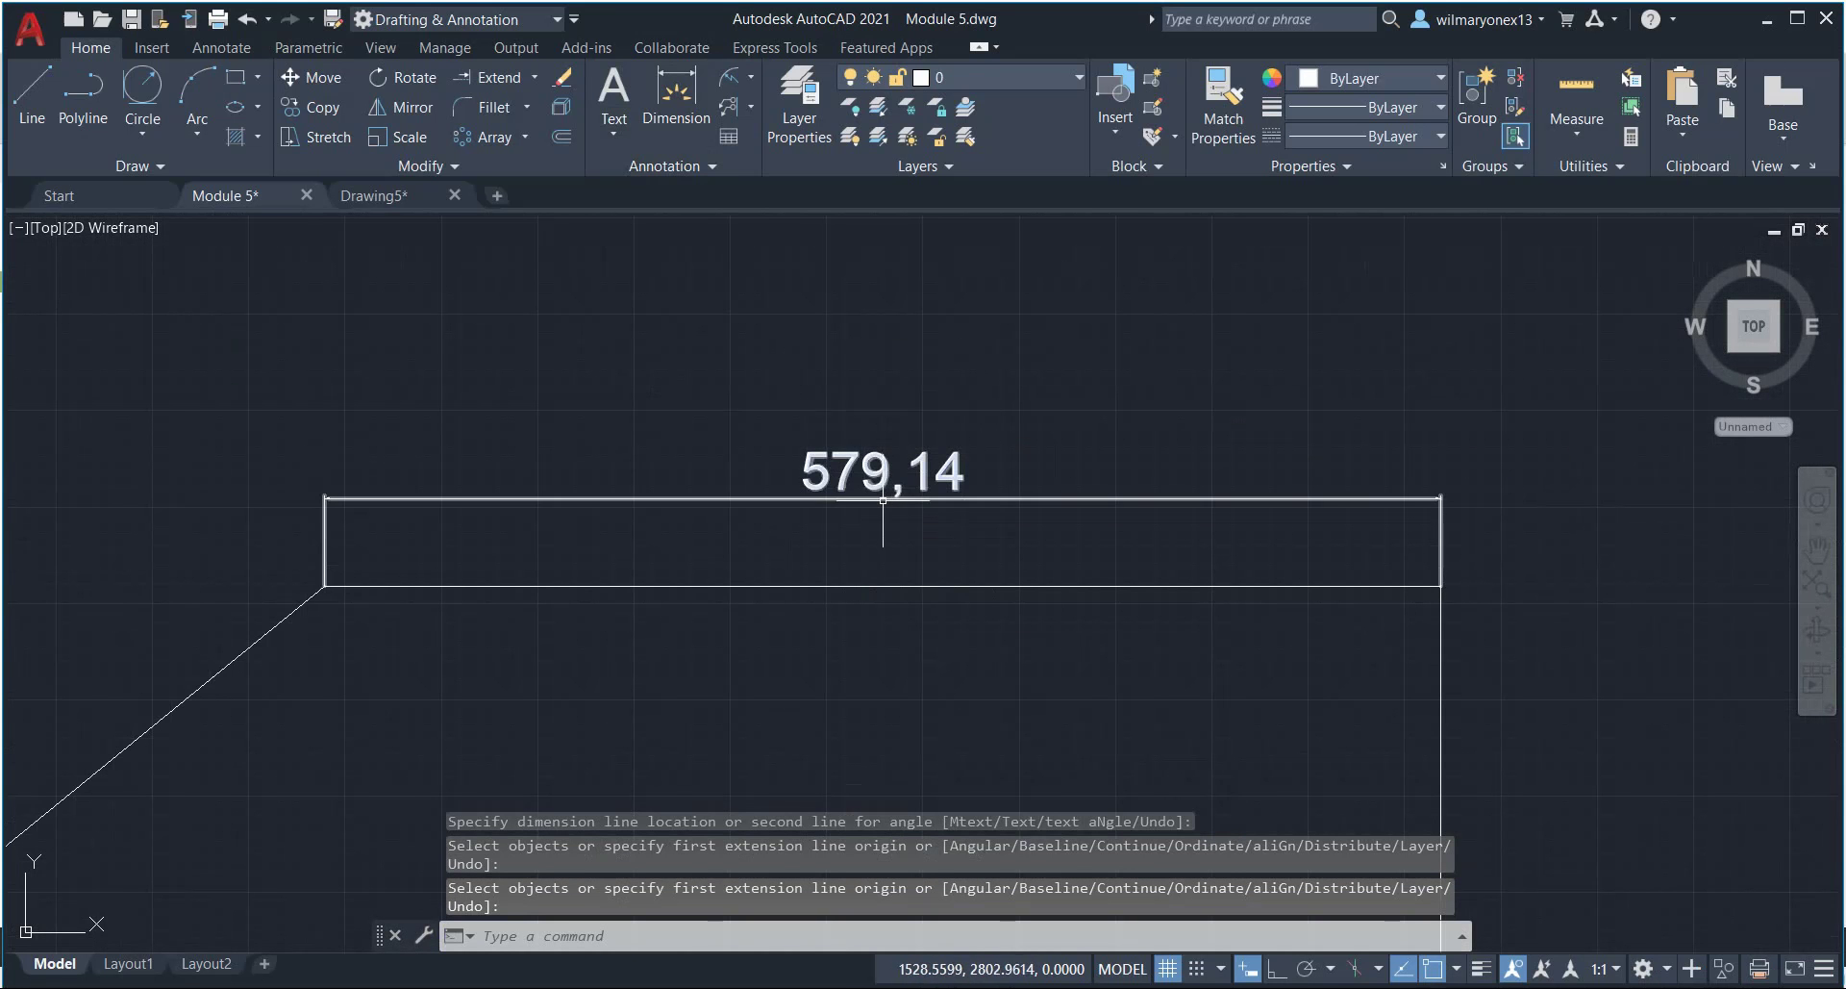
scroll(883, 502, up, 4)
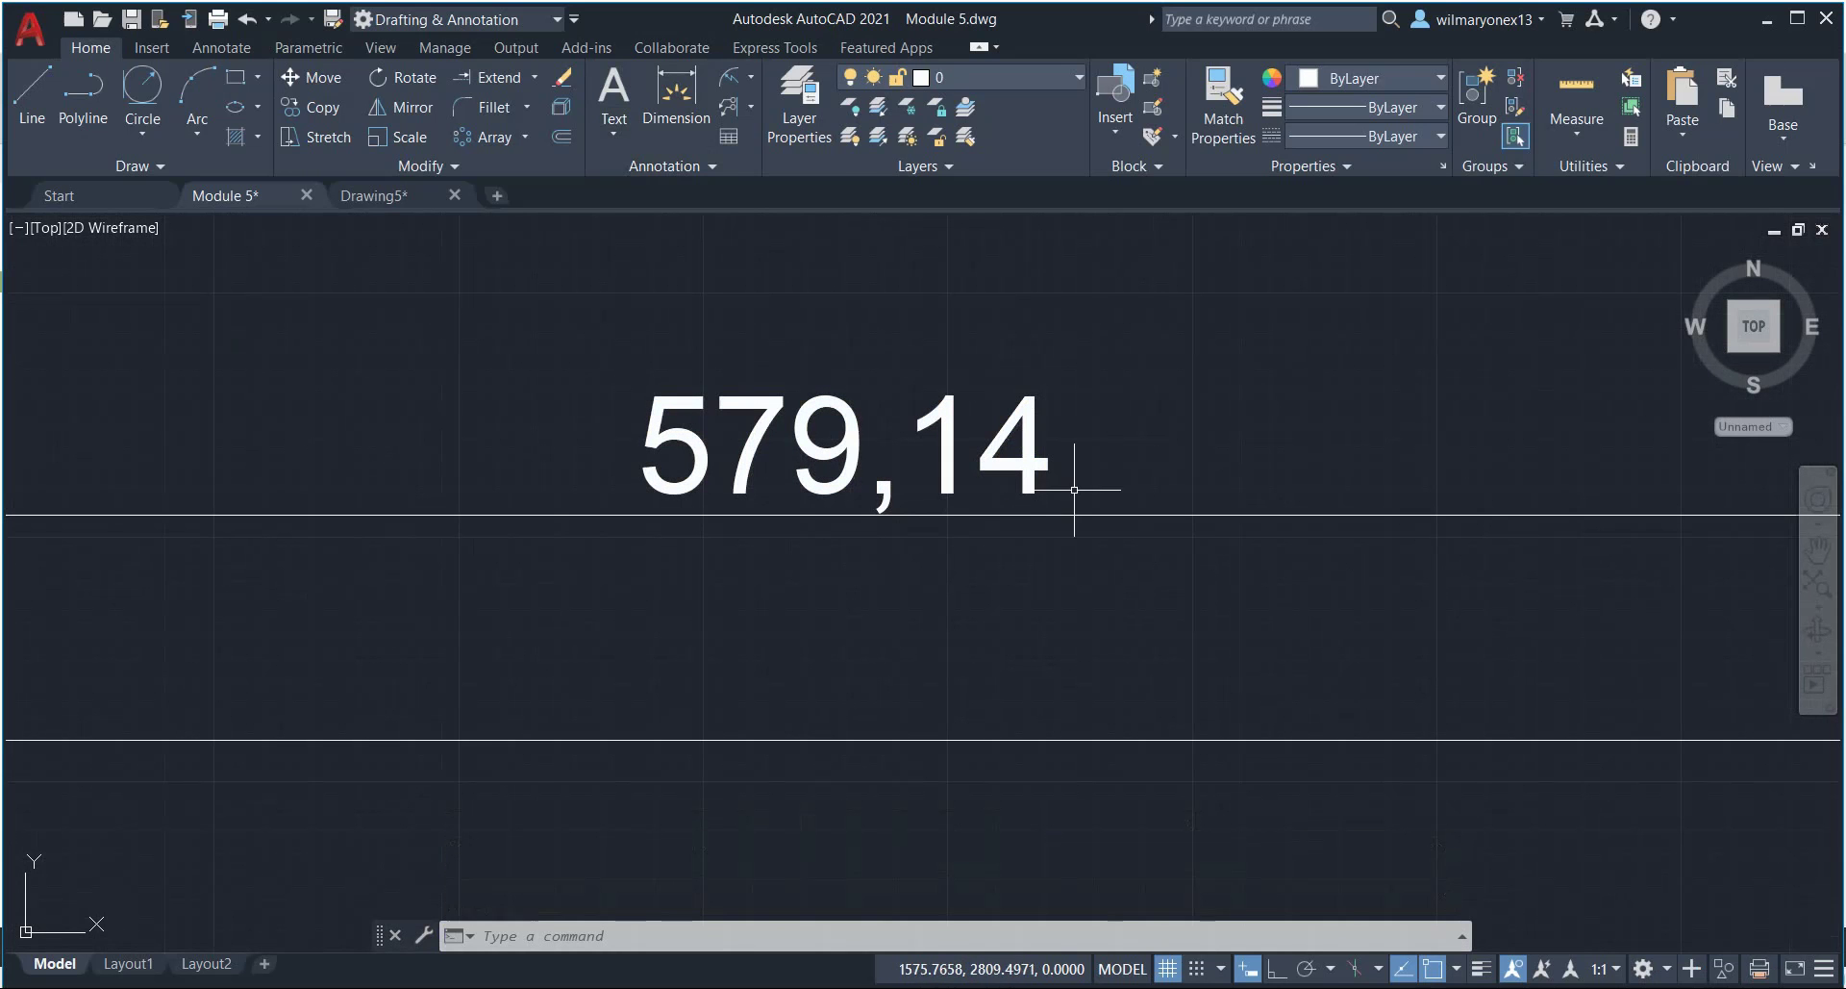
click(690, 169)
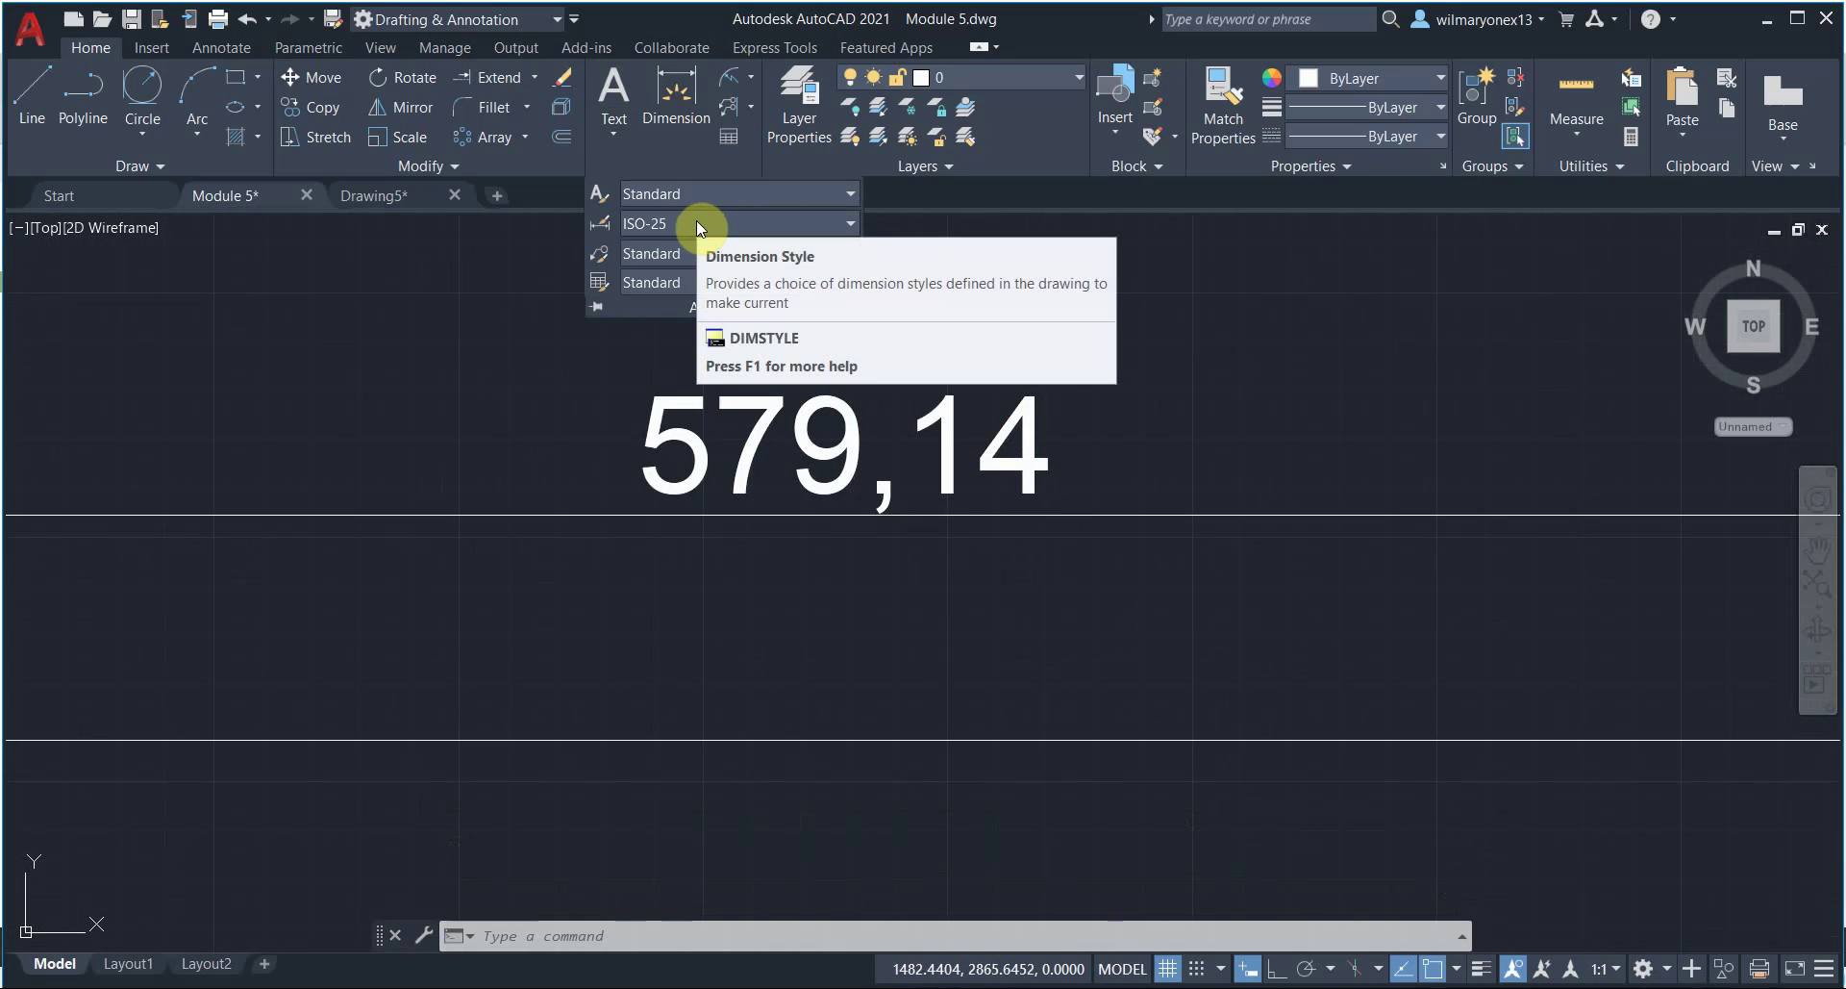
Step: Open the Dimension Style Manager from the Annotation panel's dimension style list
click(696, 222)
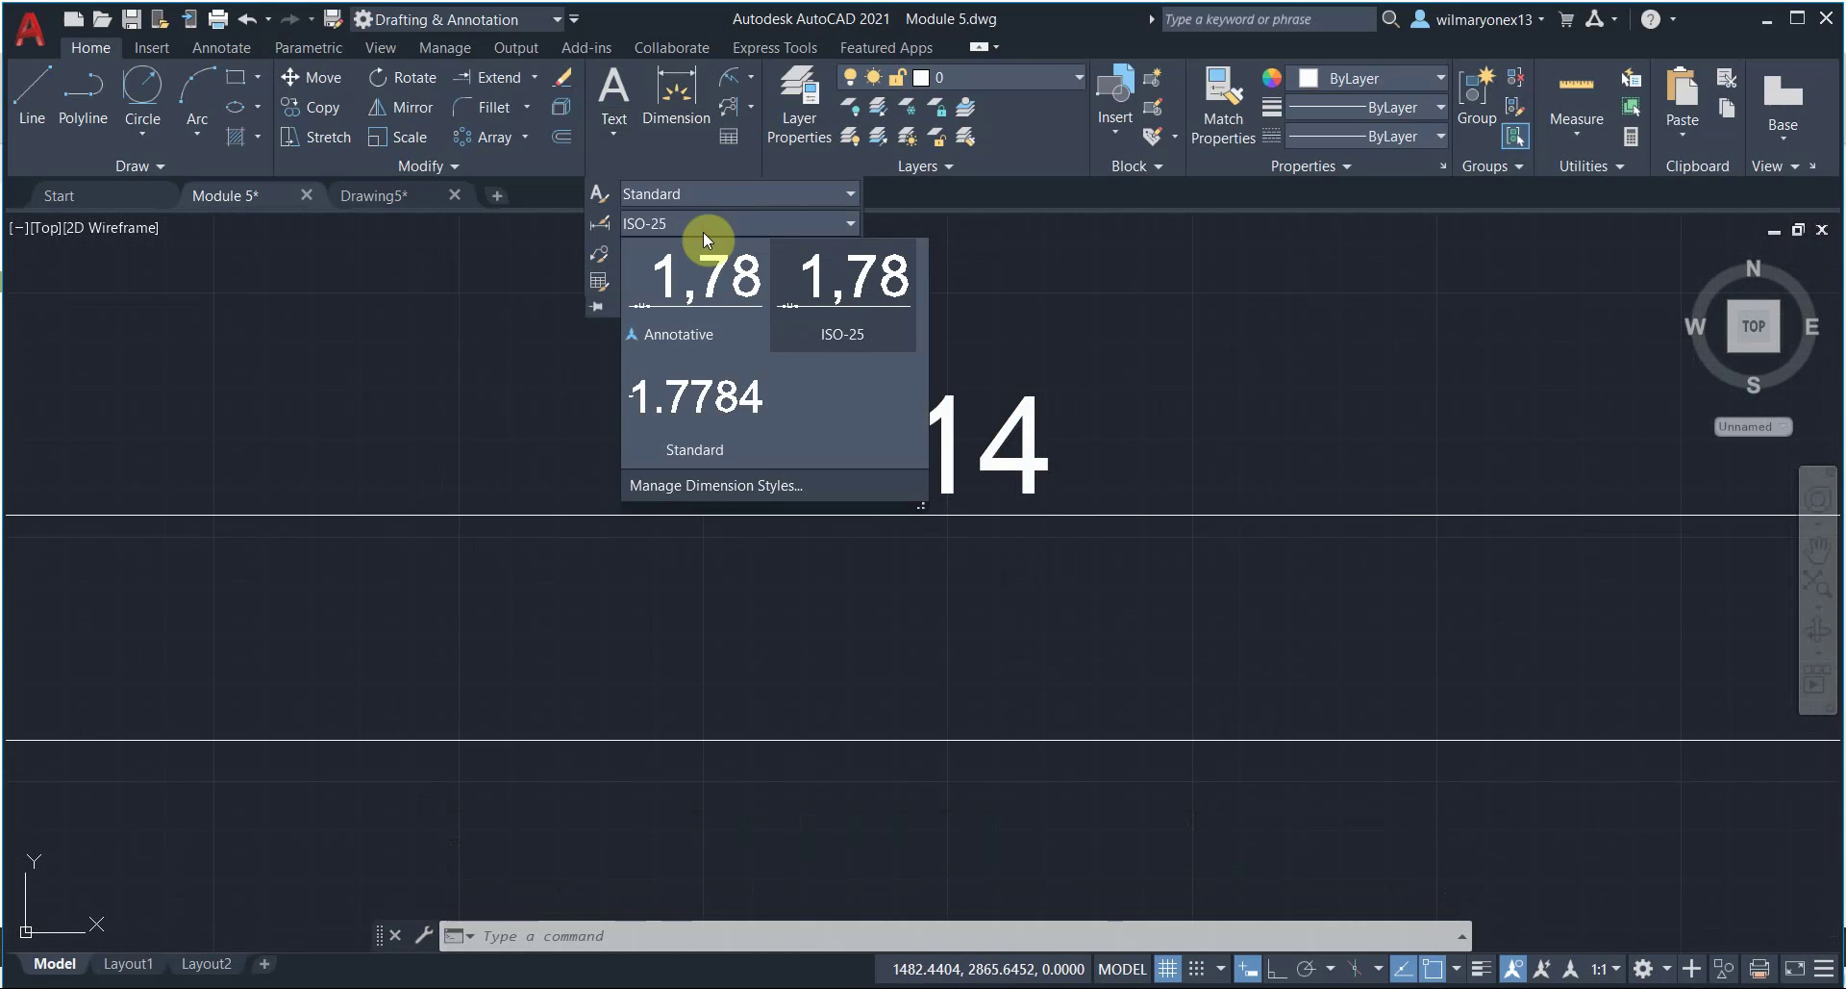
click(713, 486)
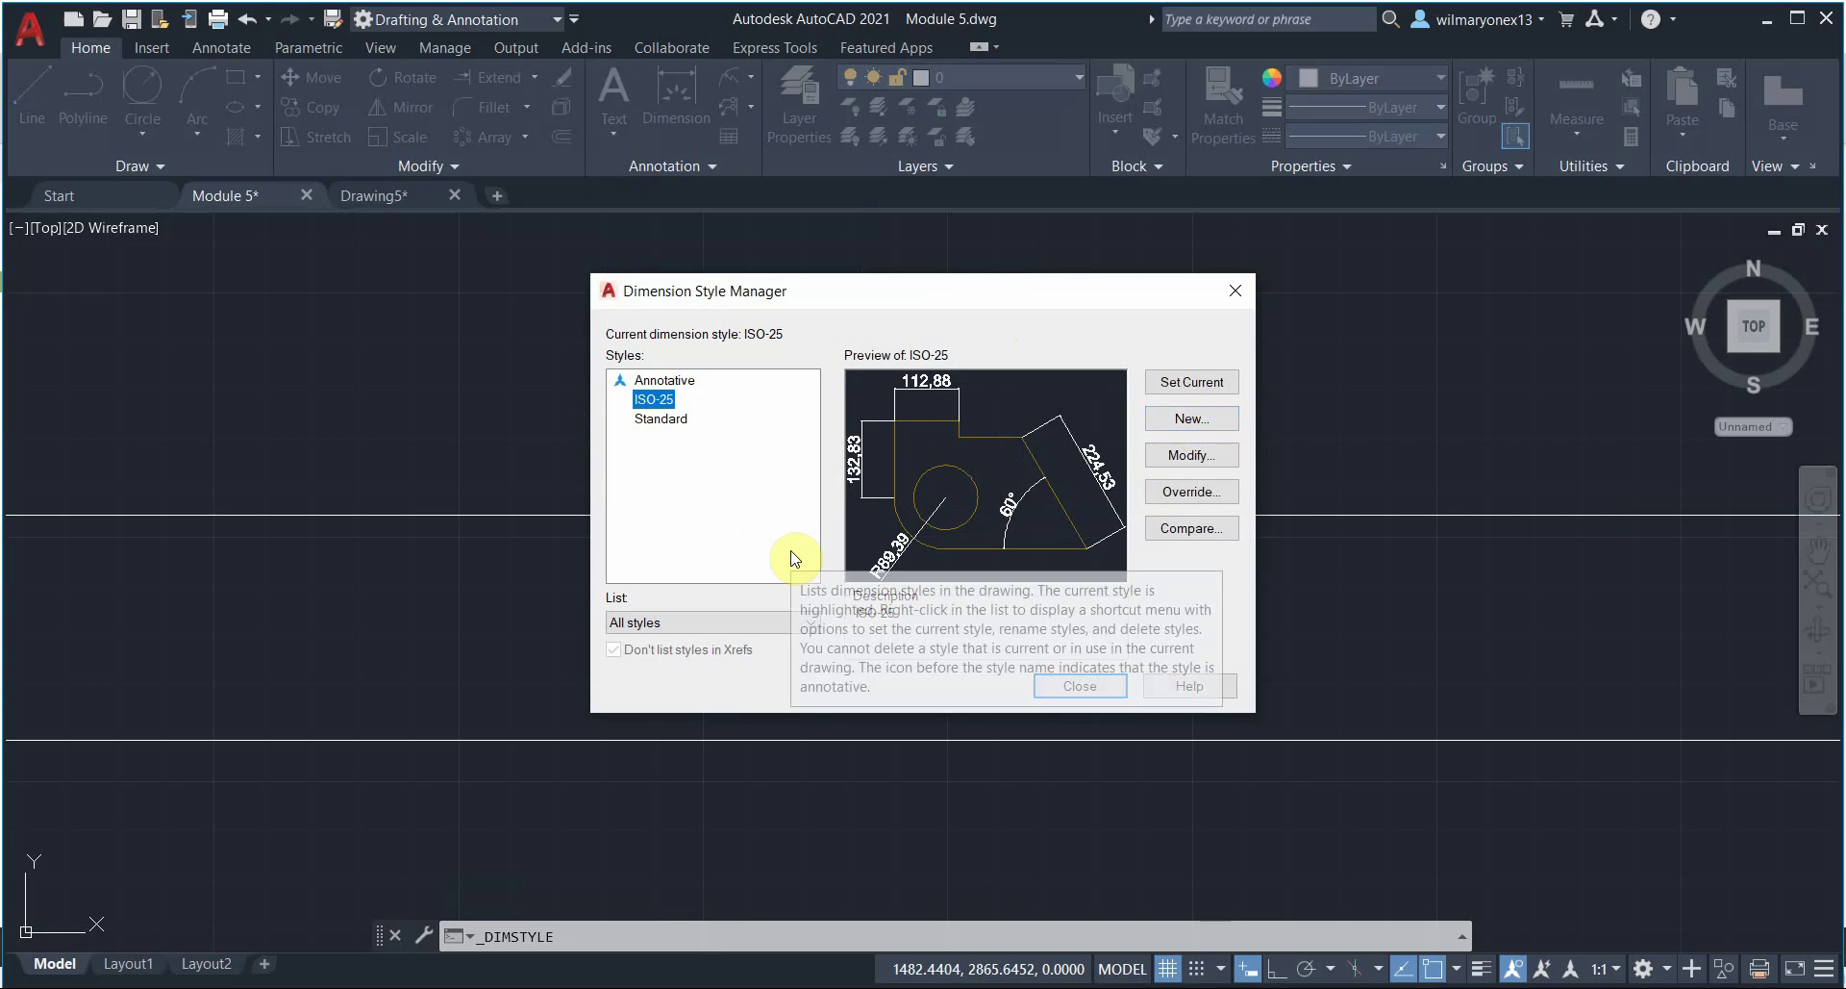
Step: Create a new dimension style named Modified ISO-25, starting from ISO-25
click(1213, 429)
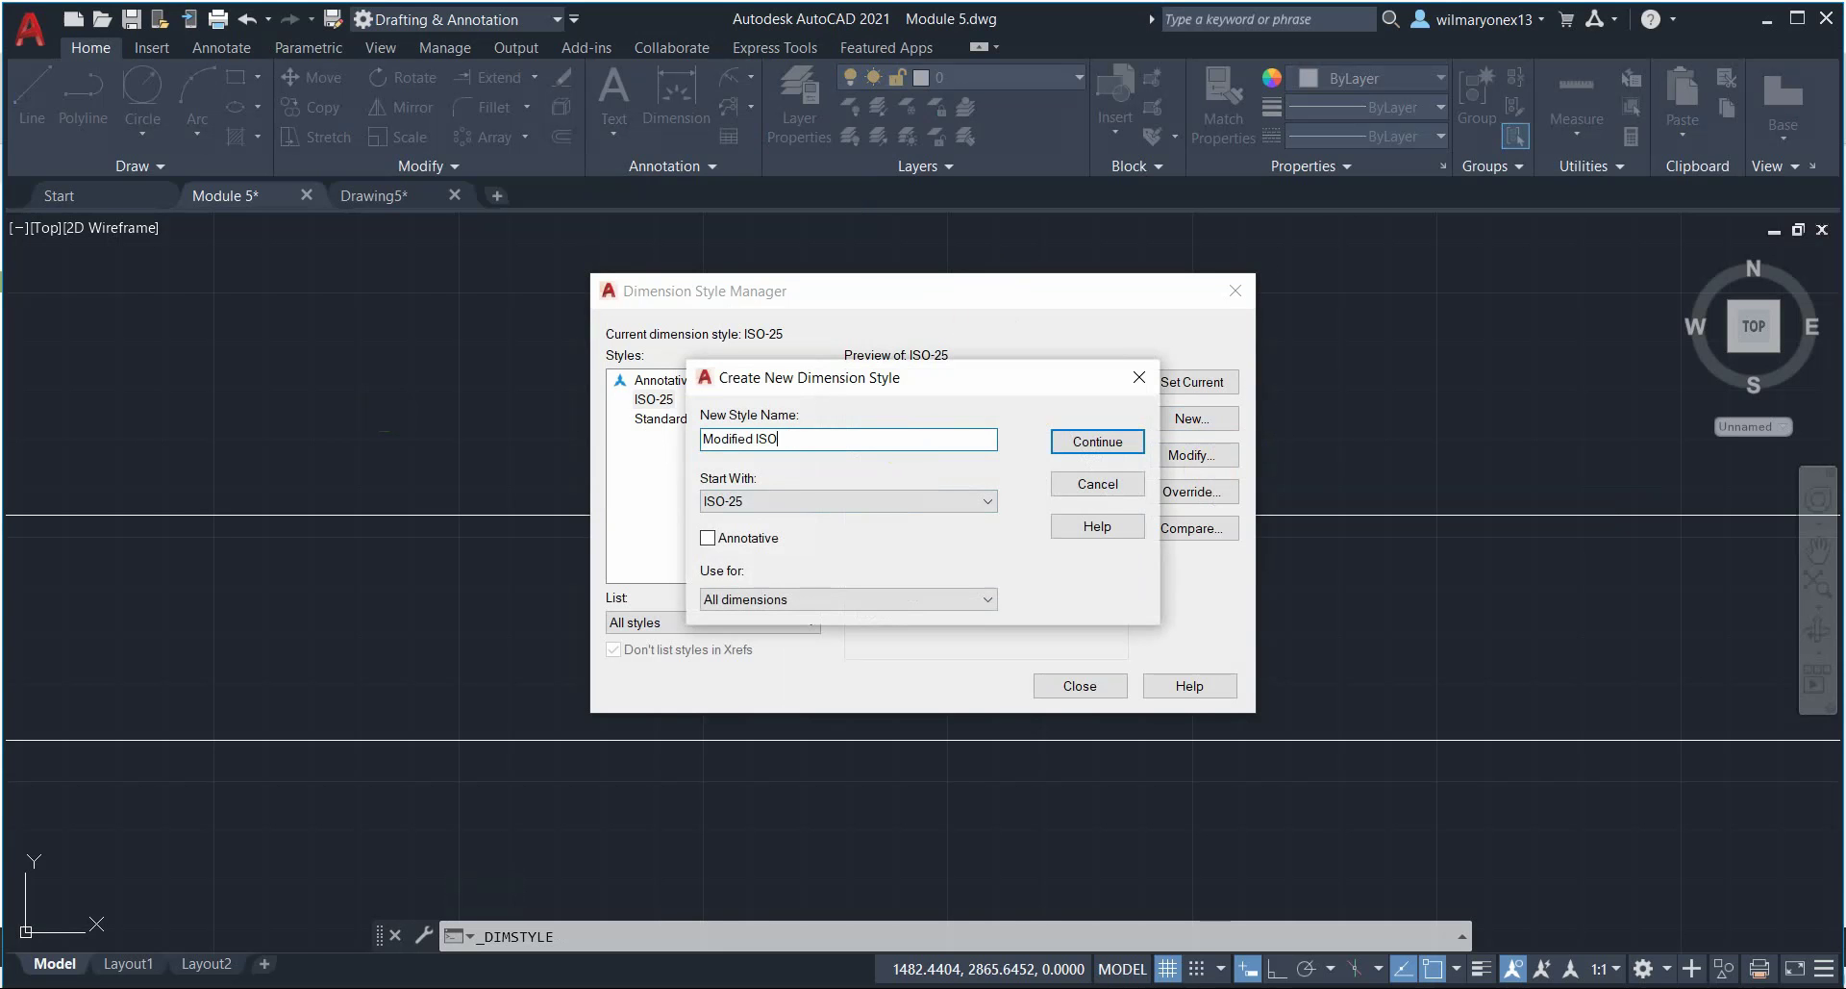
click(758, 503)
click(716, 496)
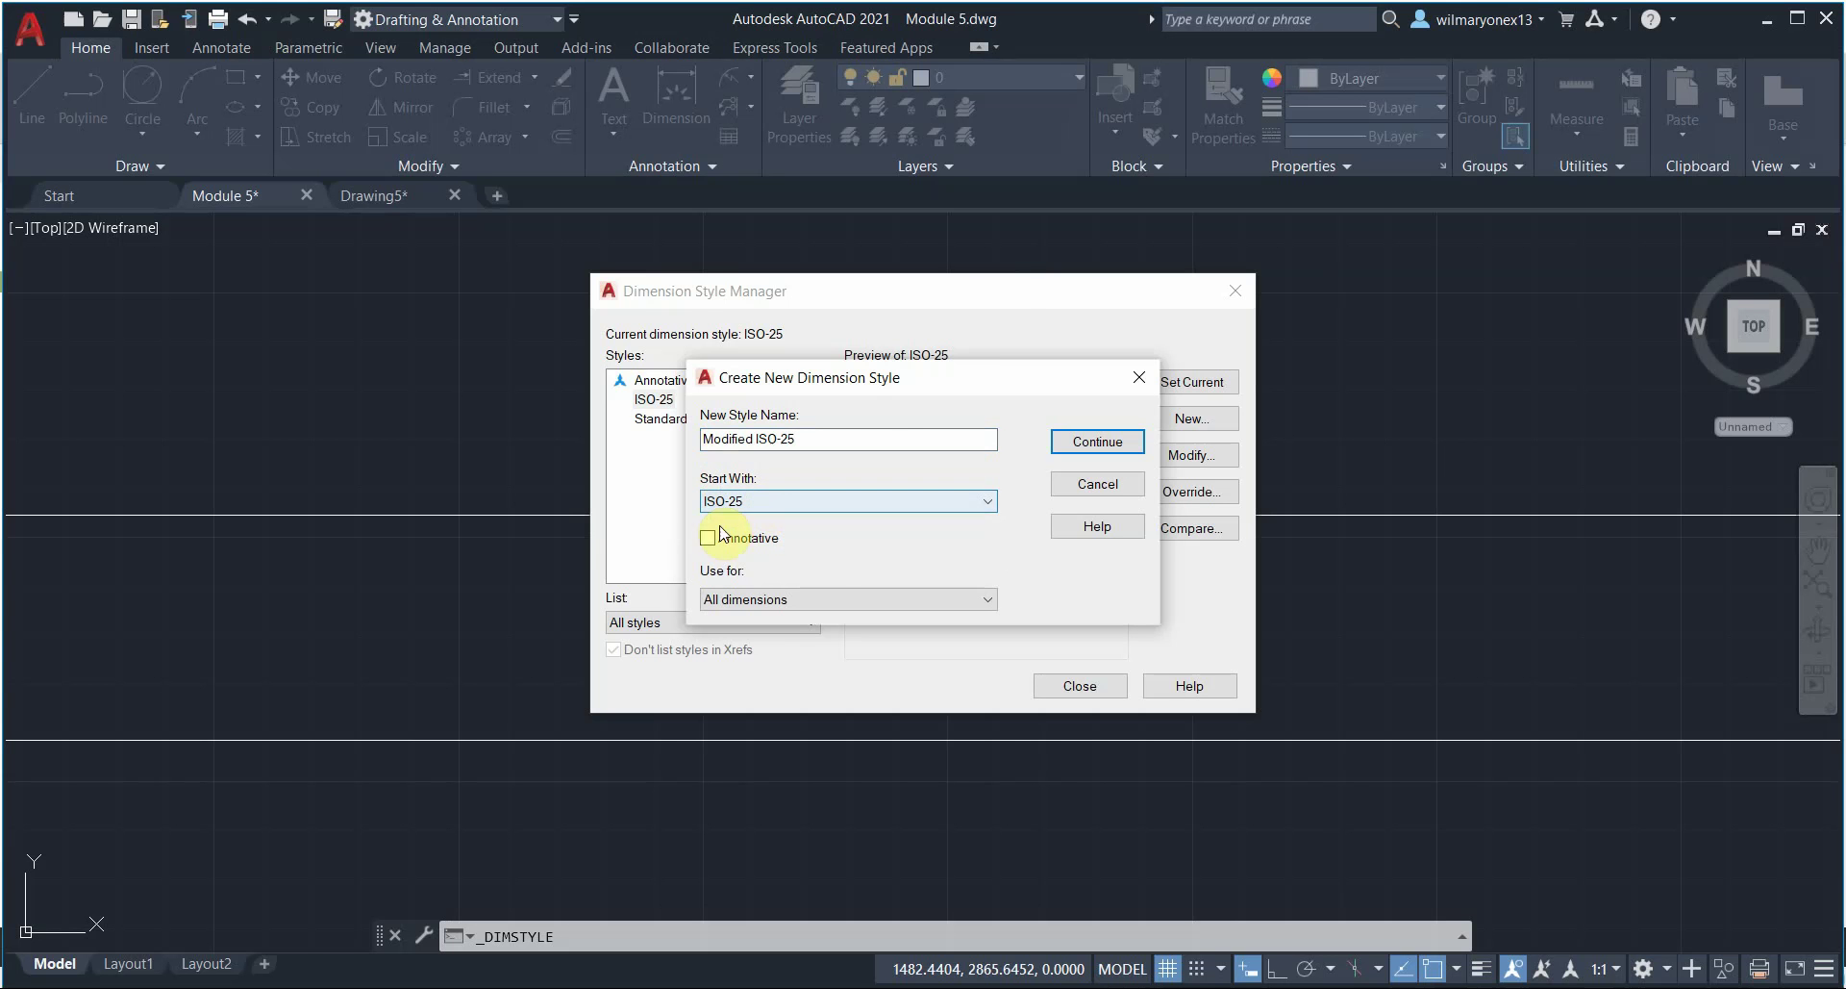
click(1094, 442)
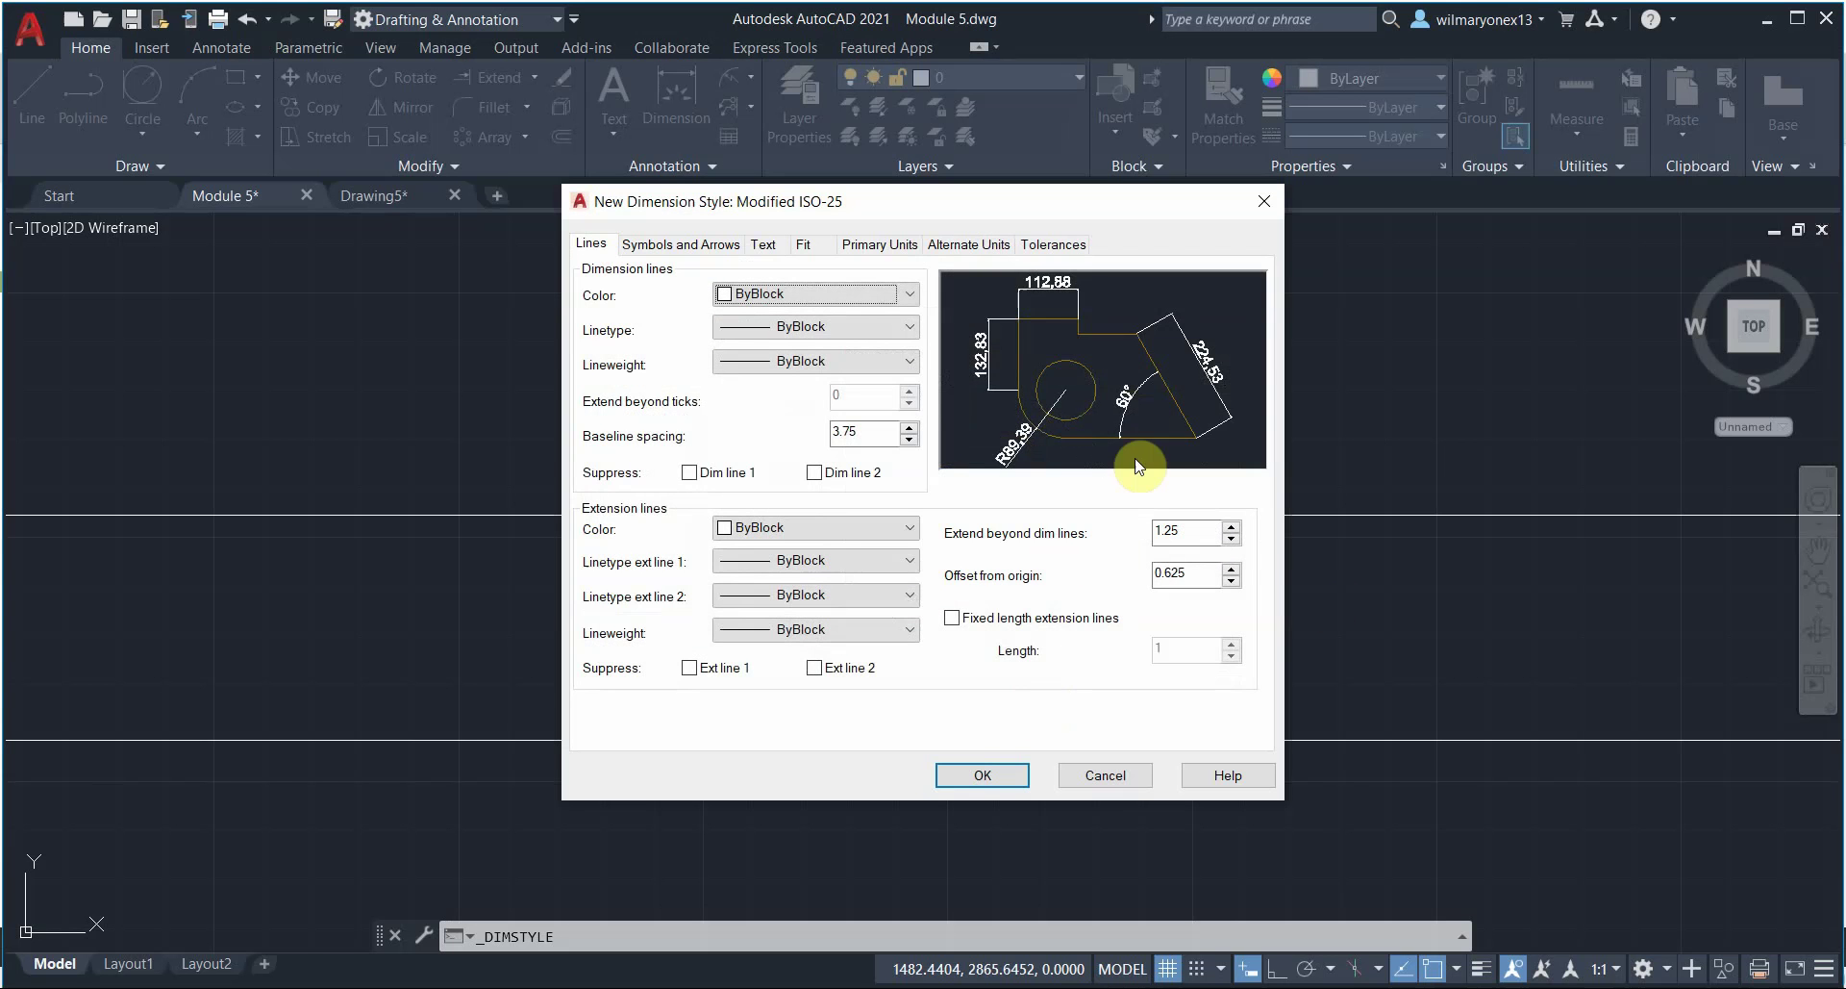
Step: Give Modified ISO-25 a Period decimal separator and 0.000 precision, then save and close
drag(993, 207, 1086, 216)
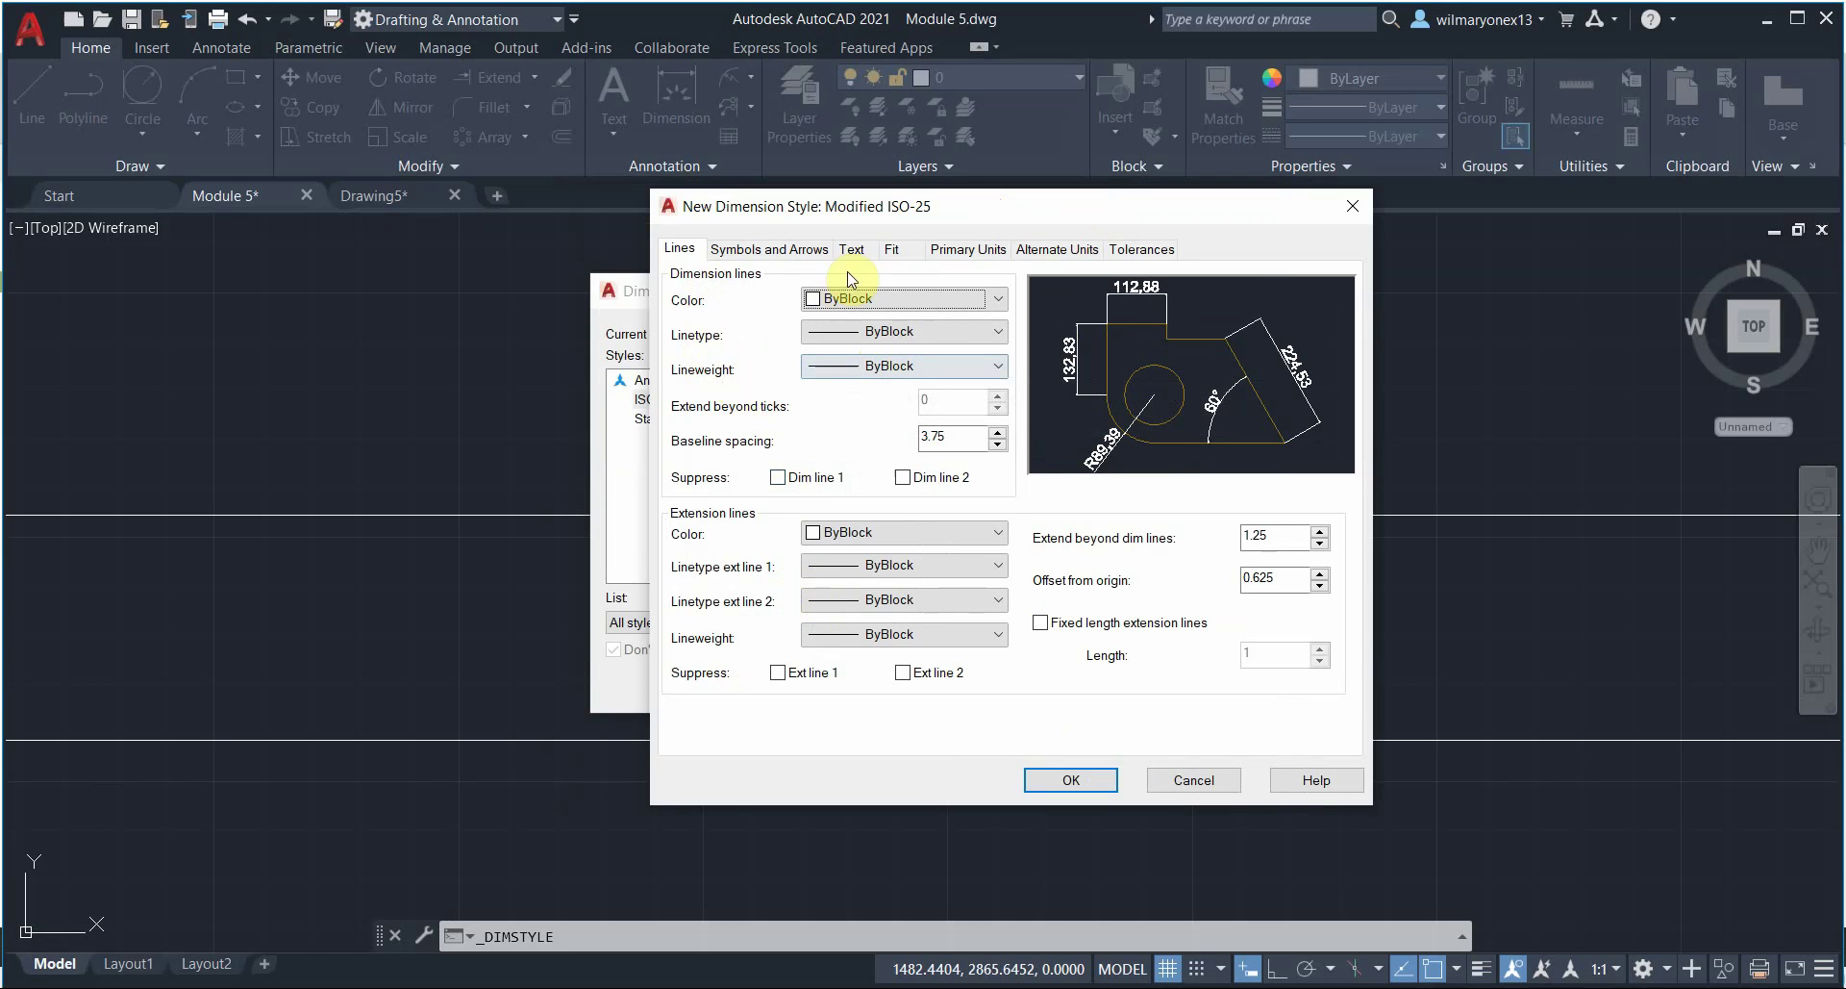
click(968, 249)
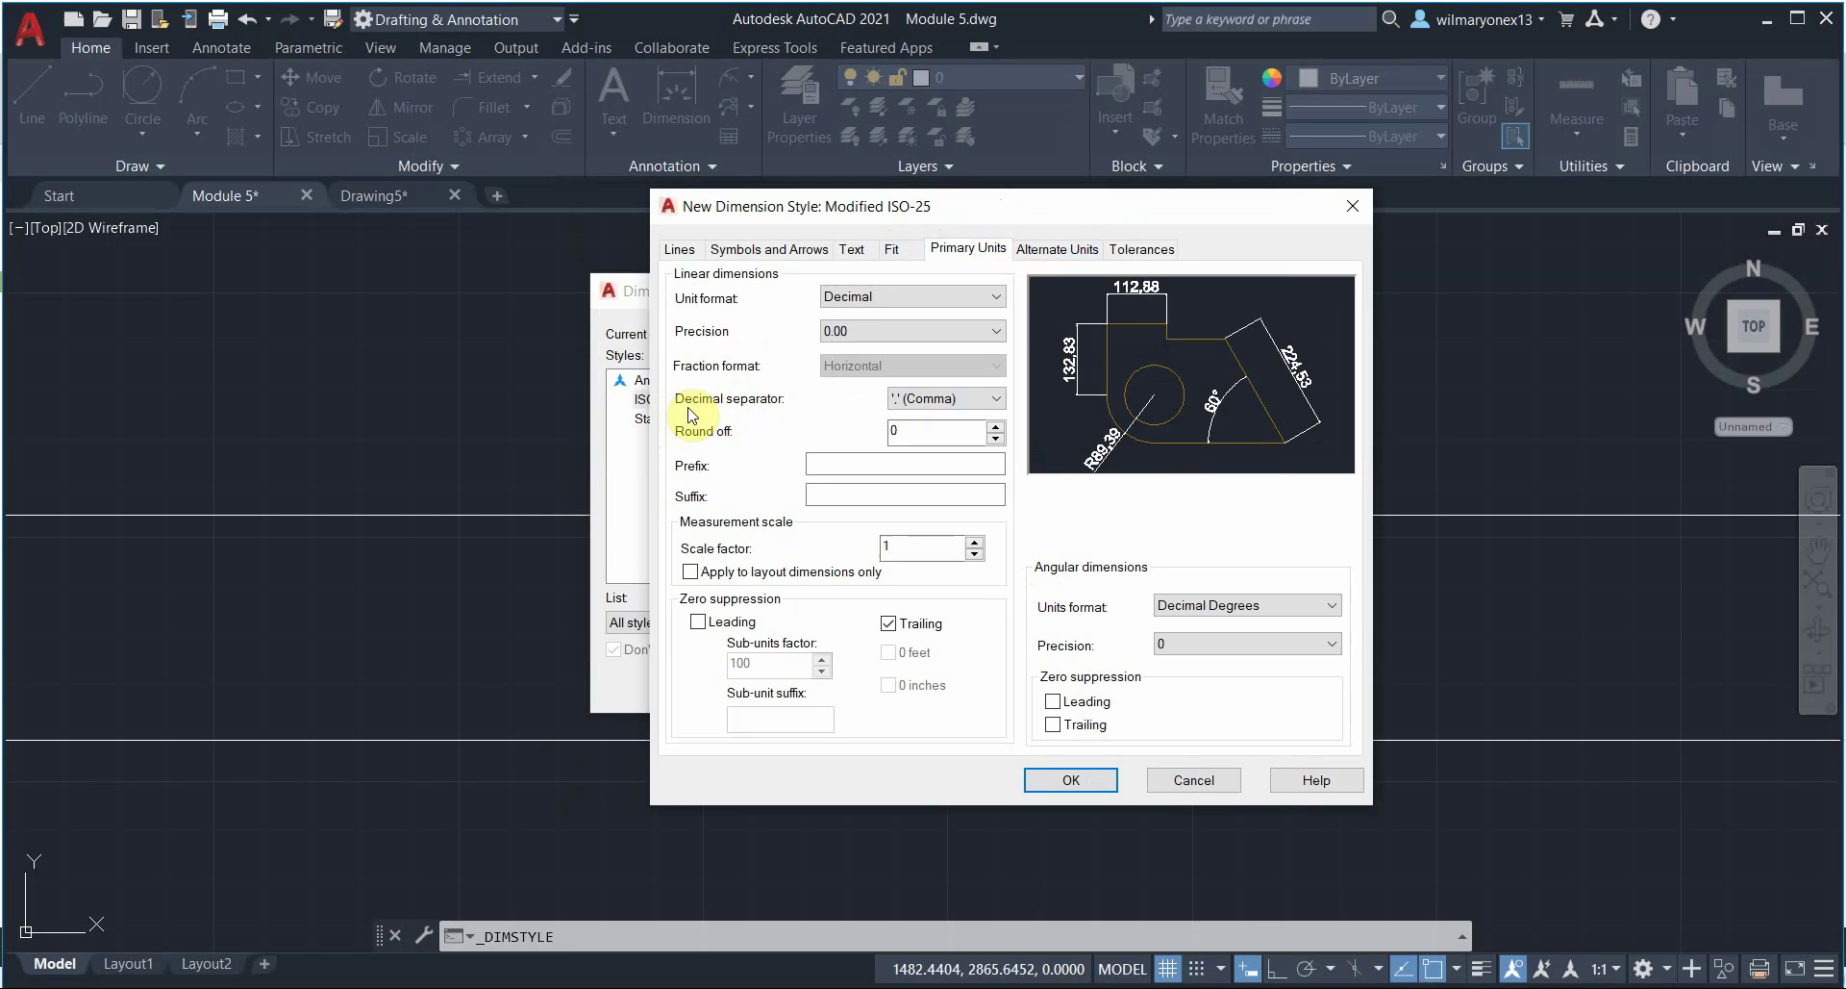
click(909, 404)
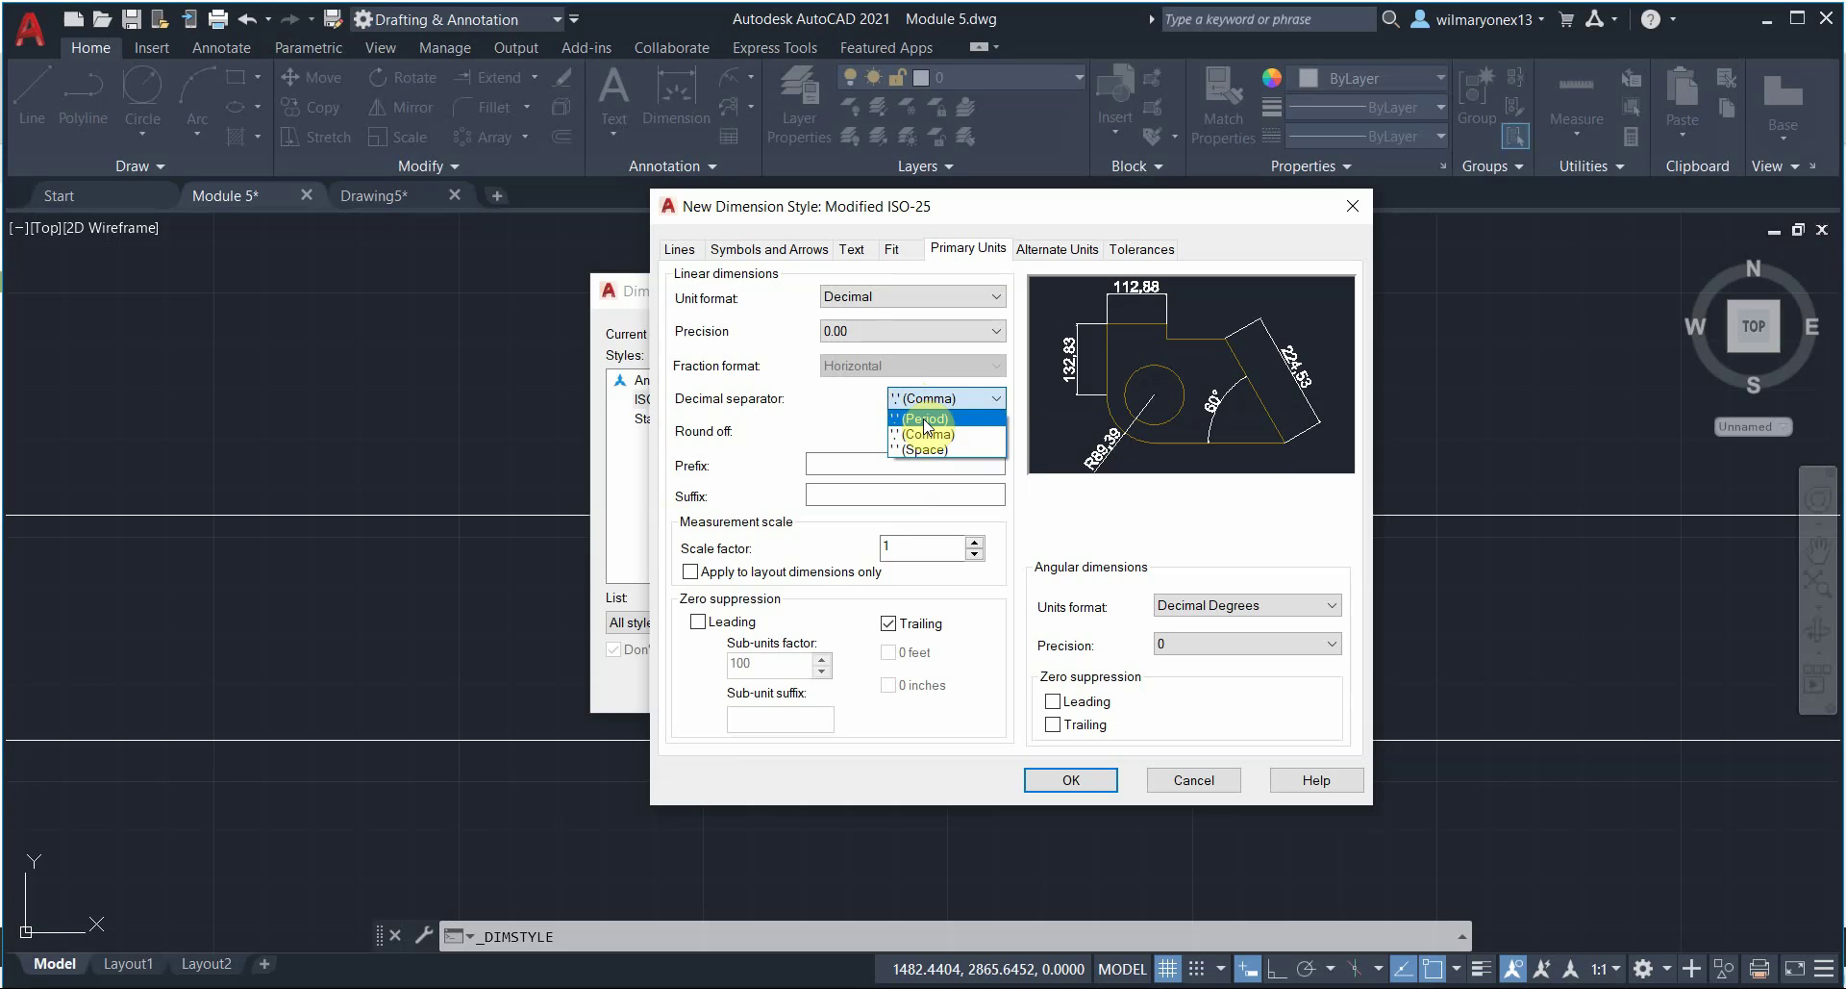
click(954, 396)
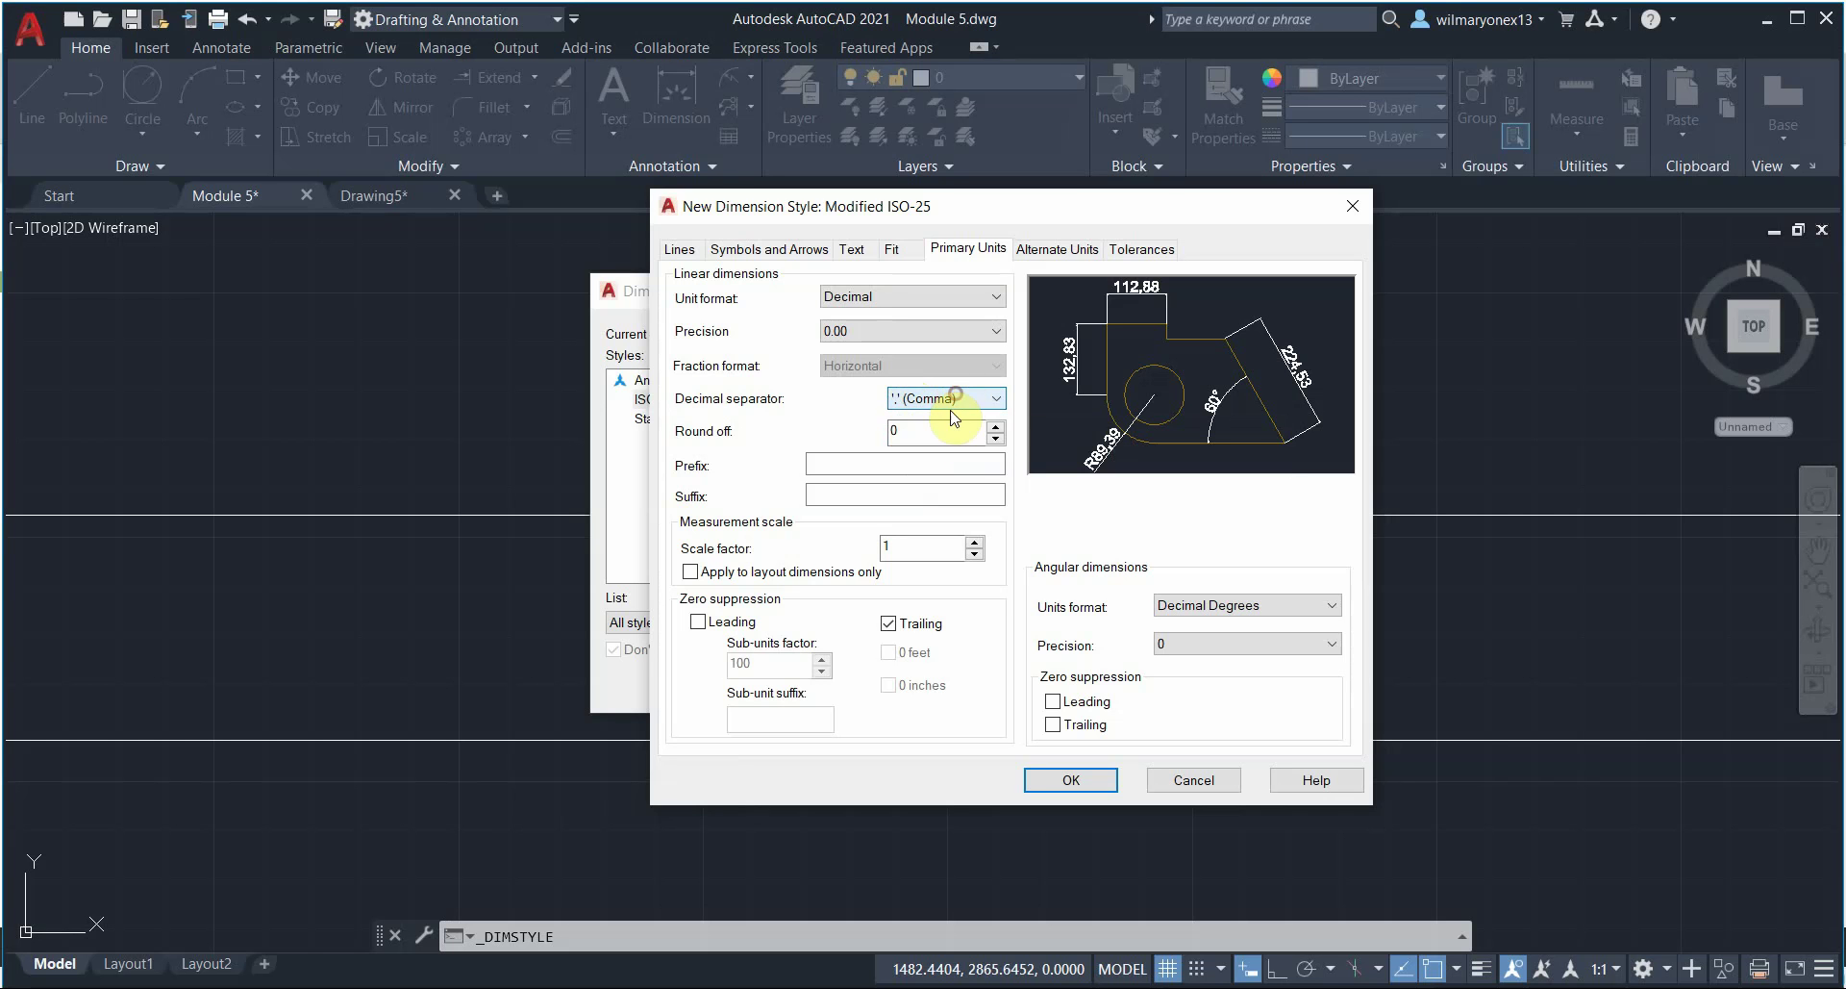
click(954, 396)
click(932, 419)
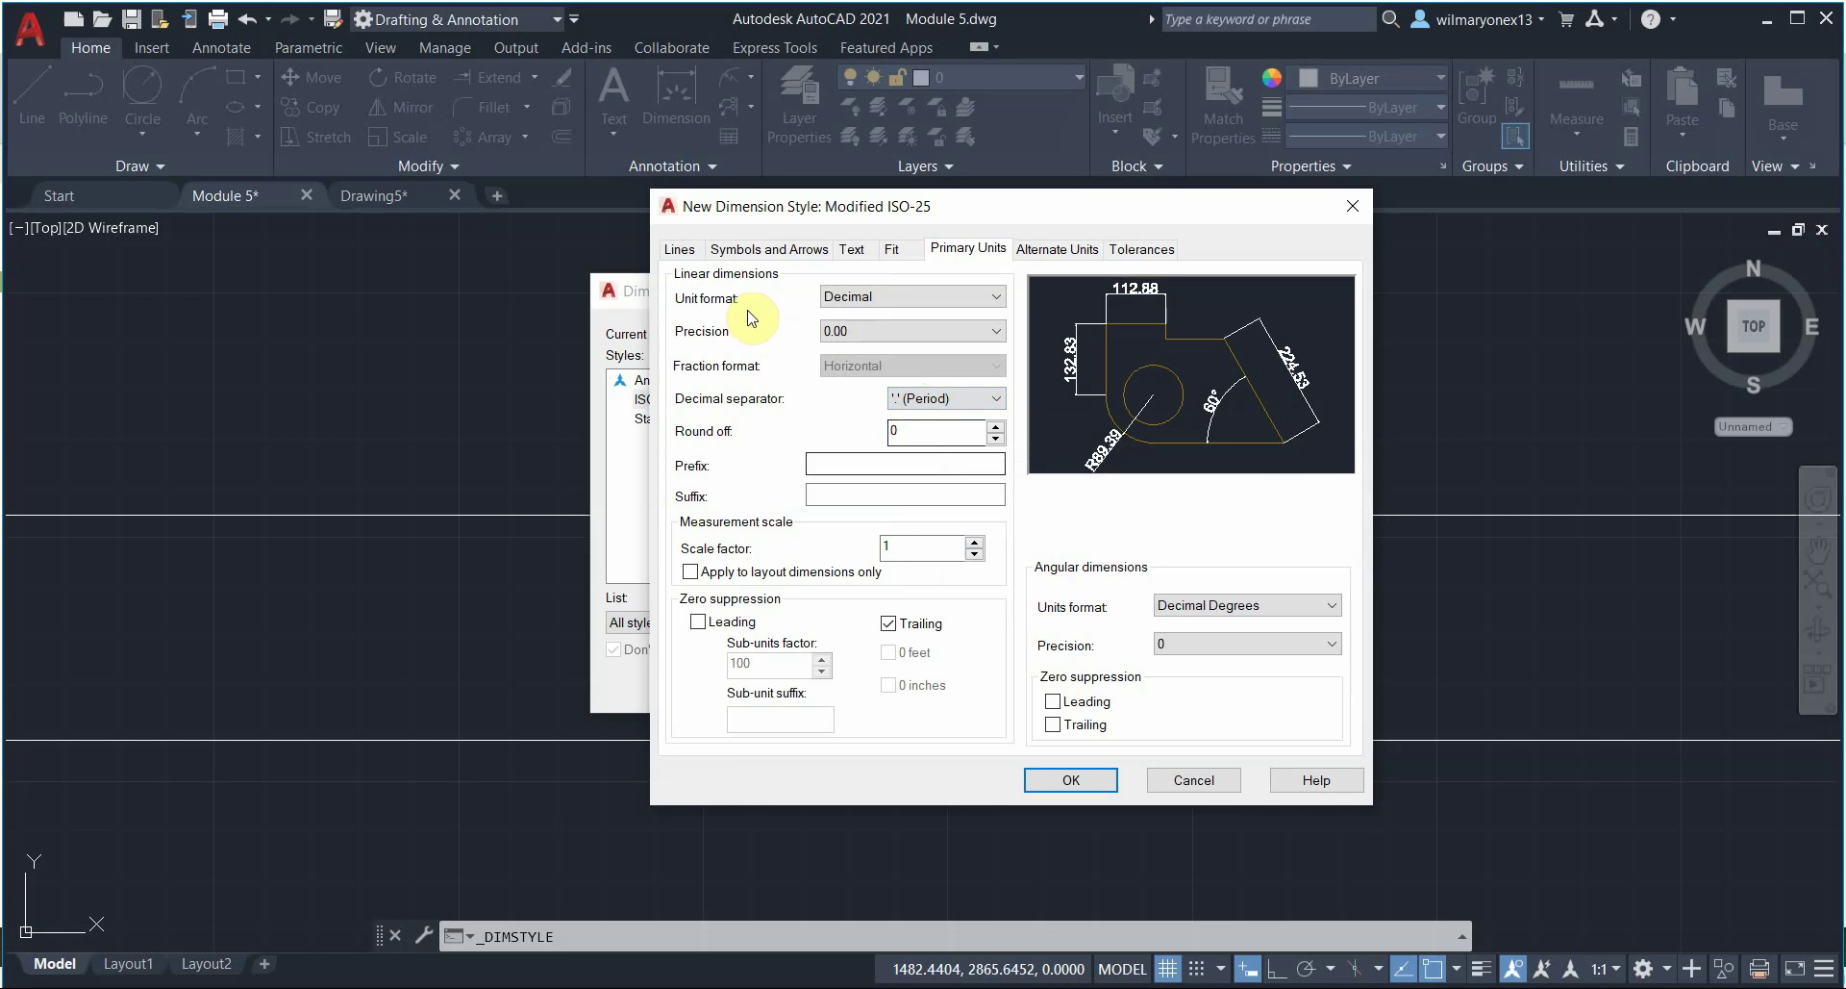
click(915, 343)
click(889, 392)
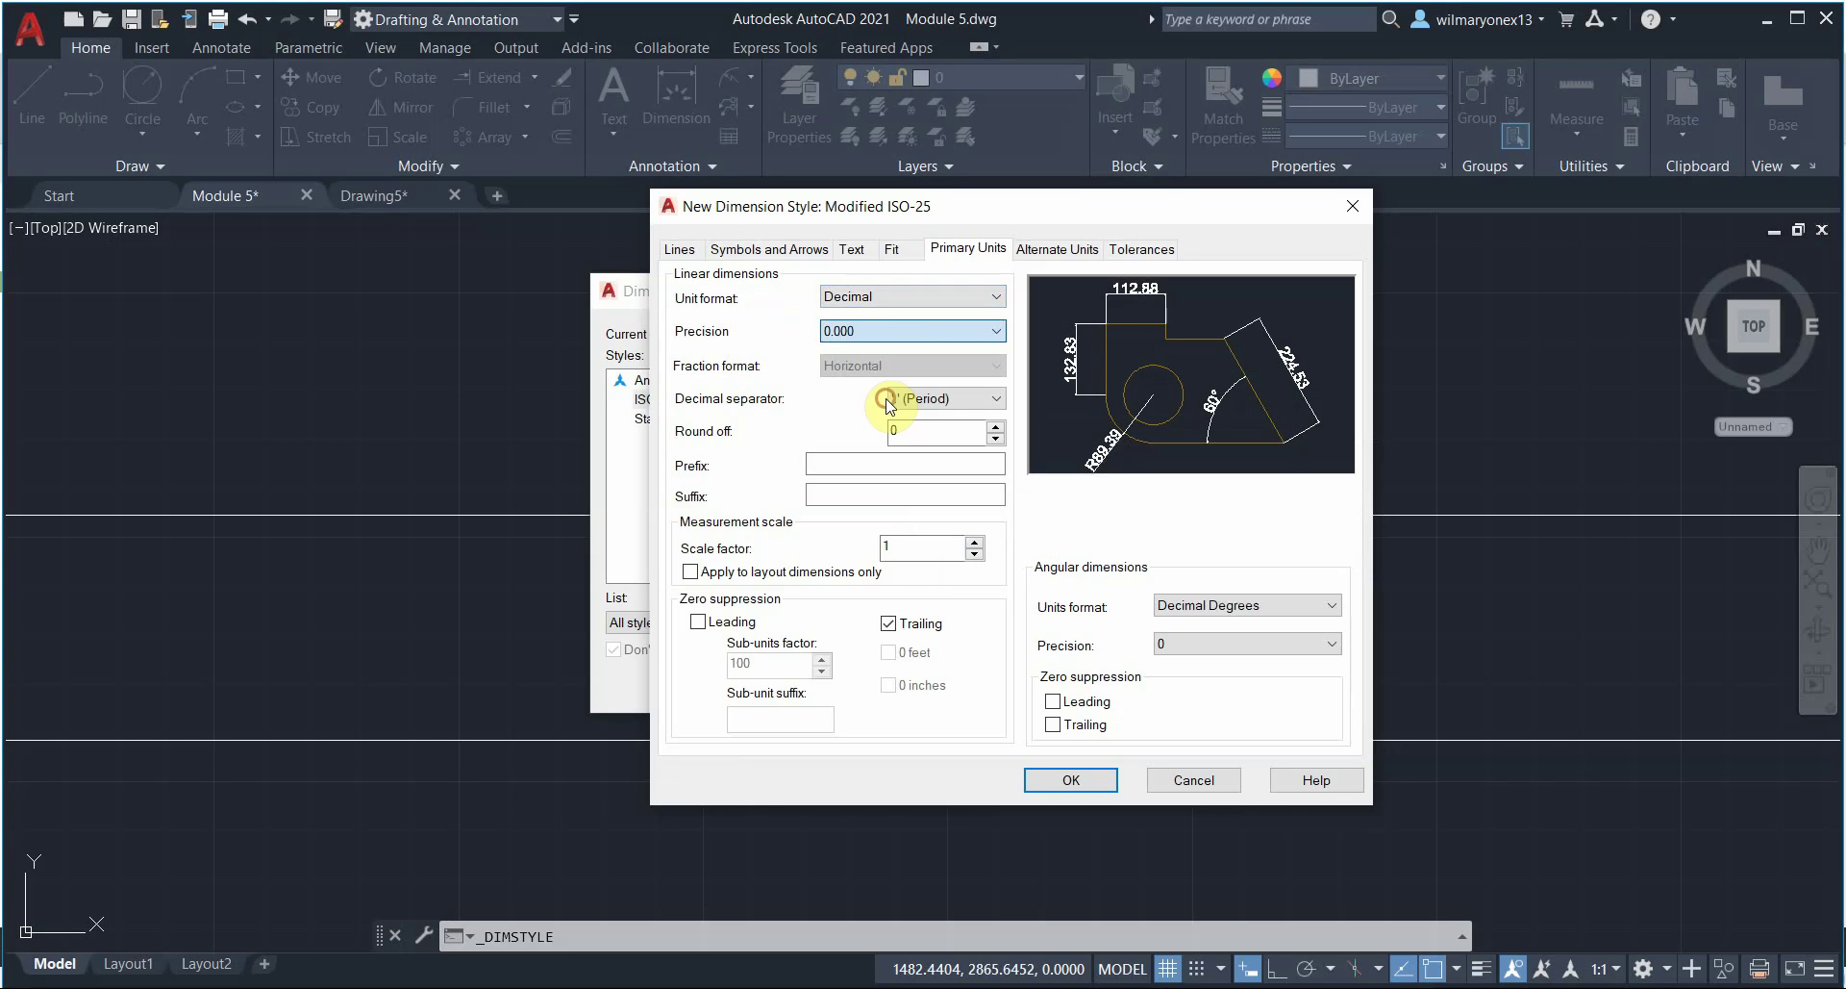
click(1101, 781)
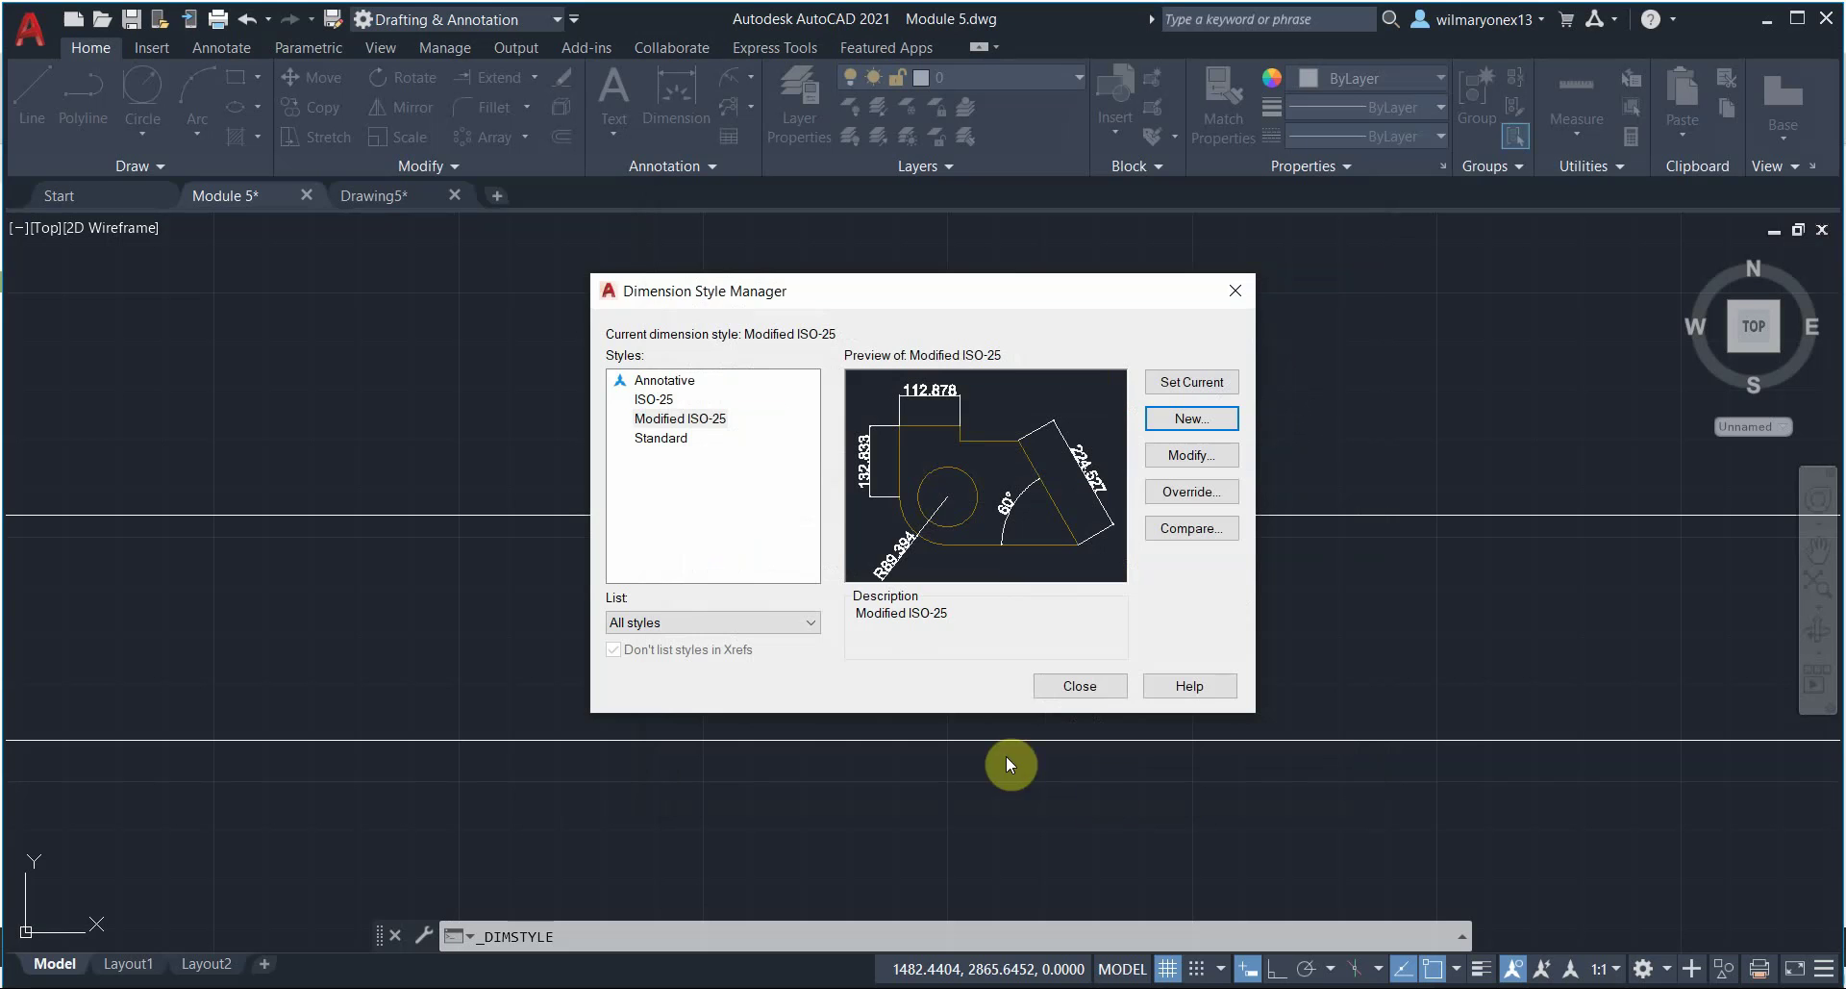
click(1079, 685)
Step: Delete the old 579,14 dimension from the top edge
scroll(915, 560, down, 4)
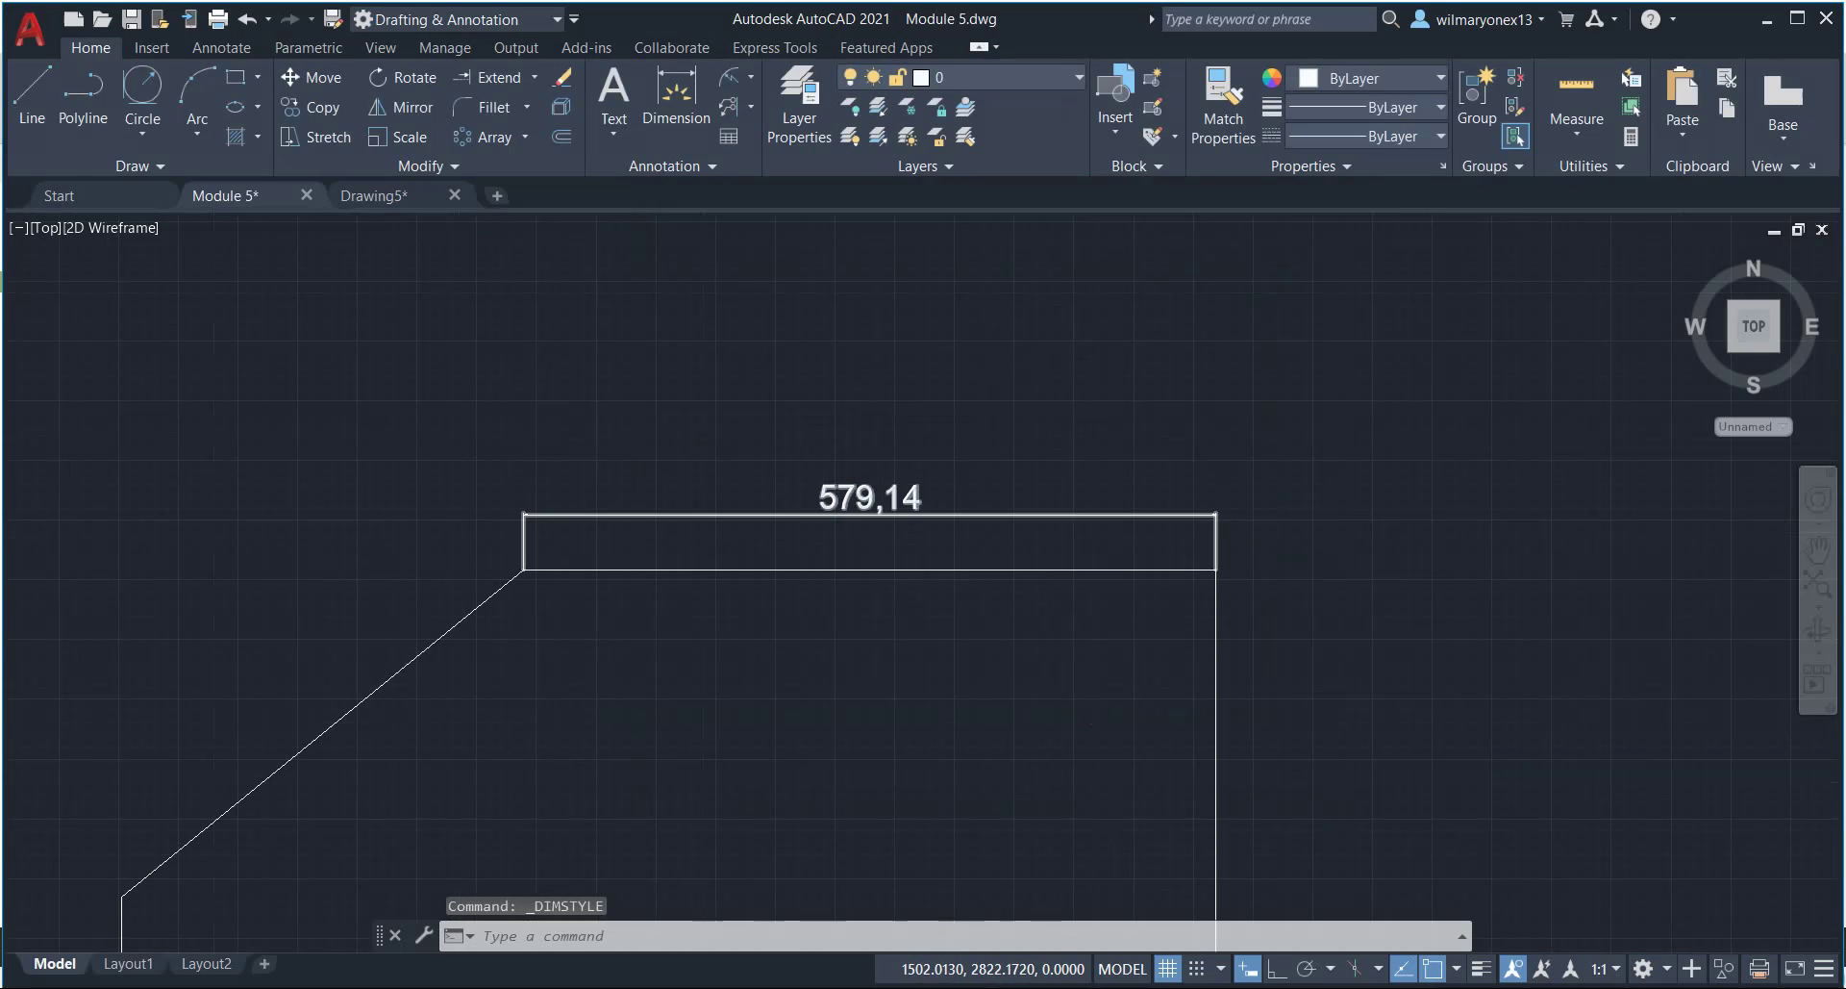
scroll(846, 495, up, 2)
click(669, 168)
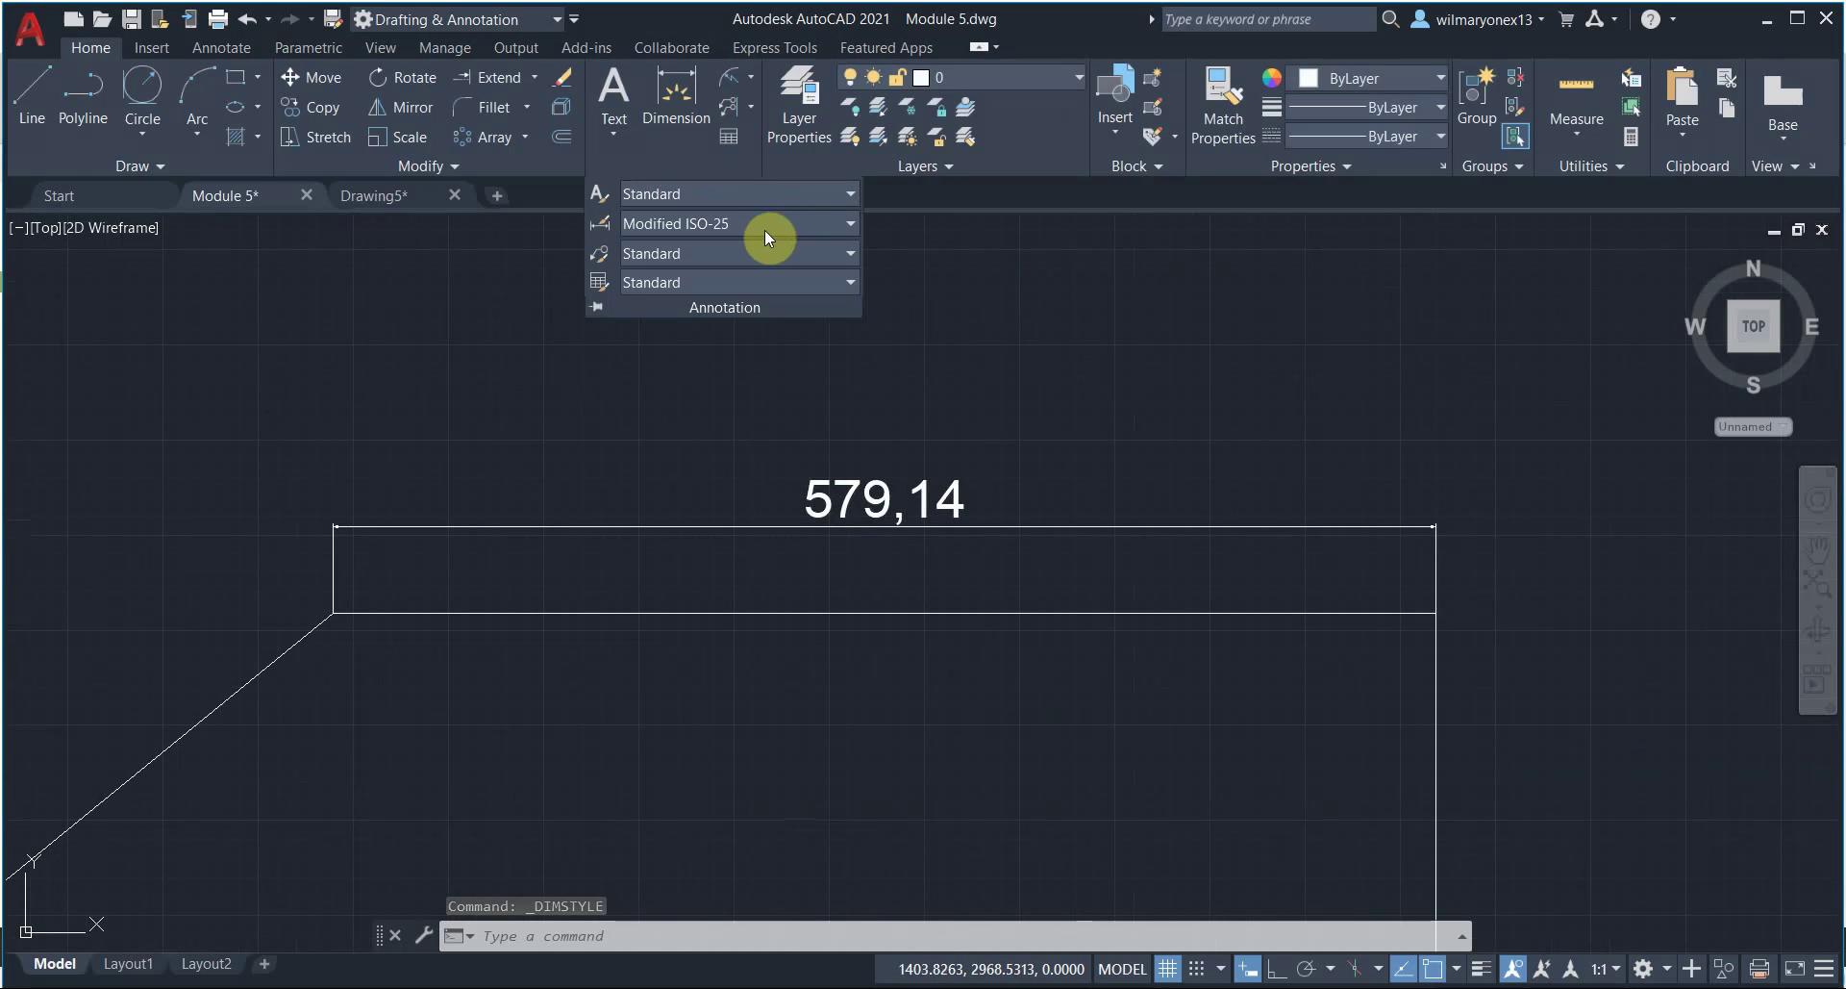
click(1231, 370)
click(1009, 482)
click(1033, 548)
click(886, 388)
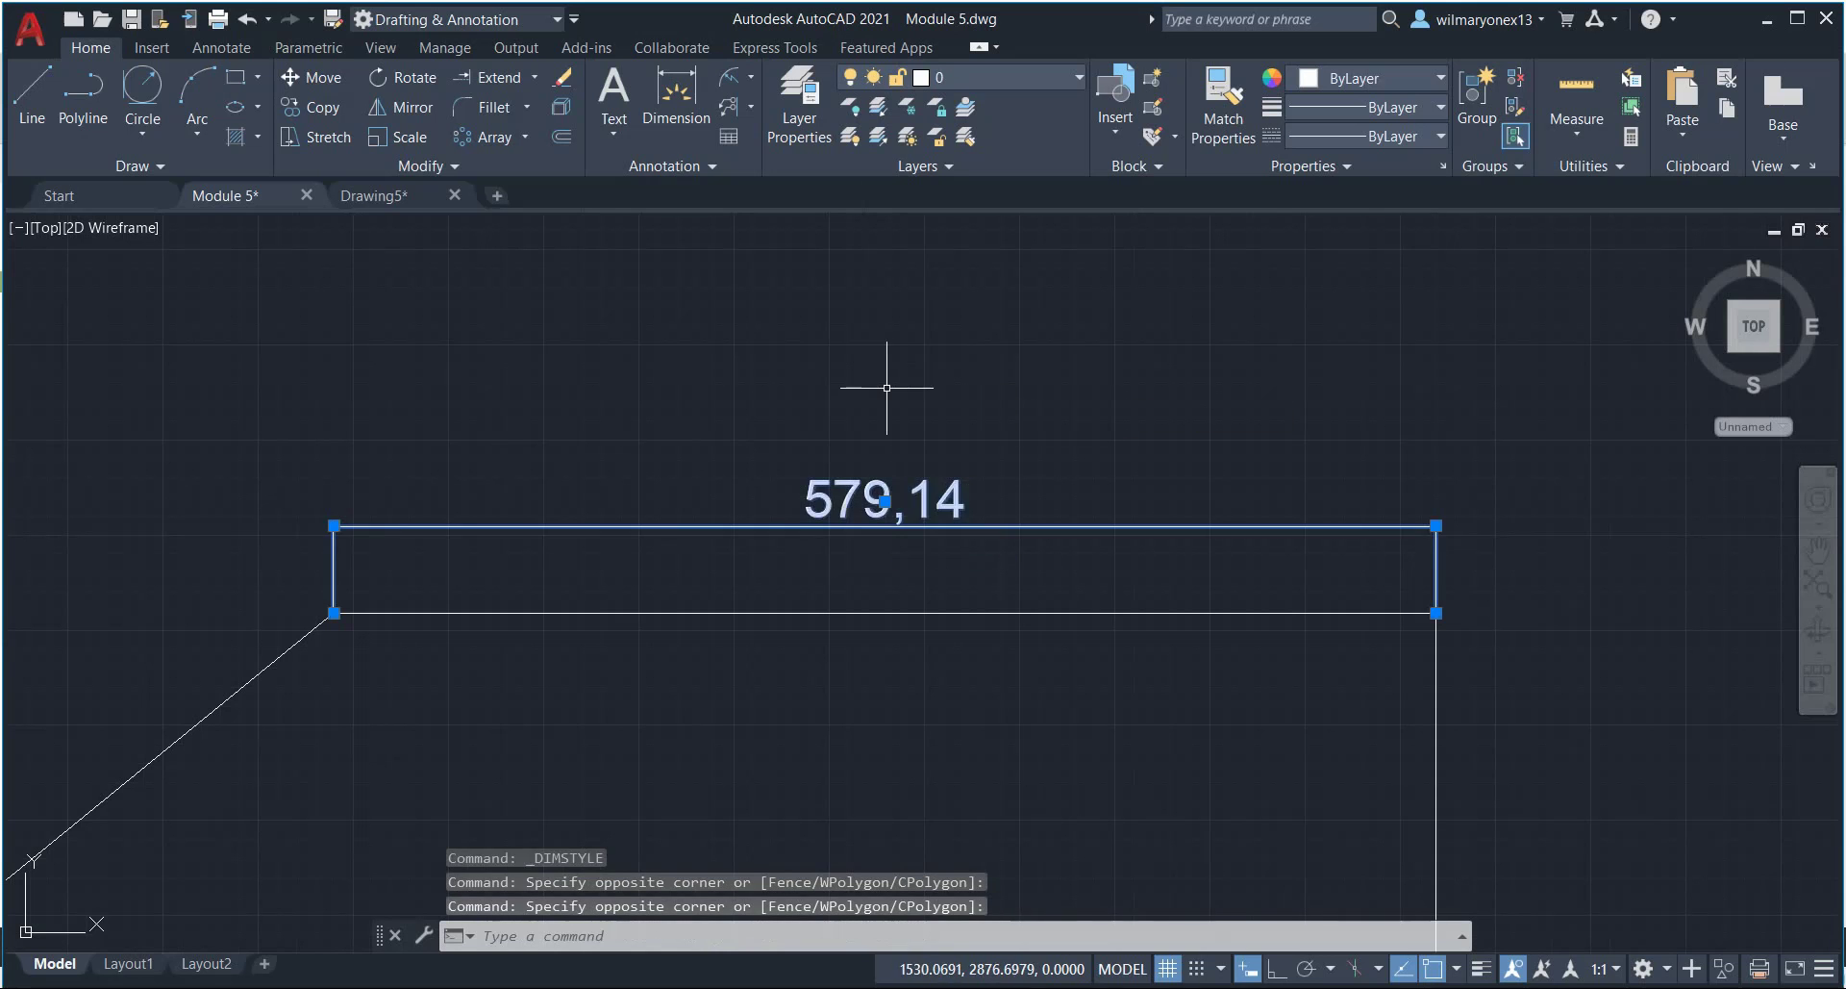
key(Delete)
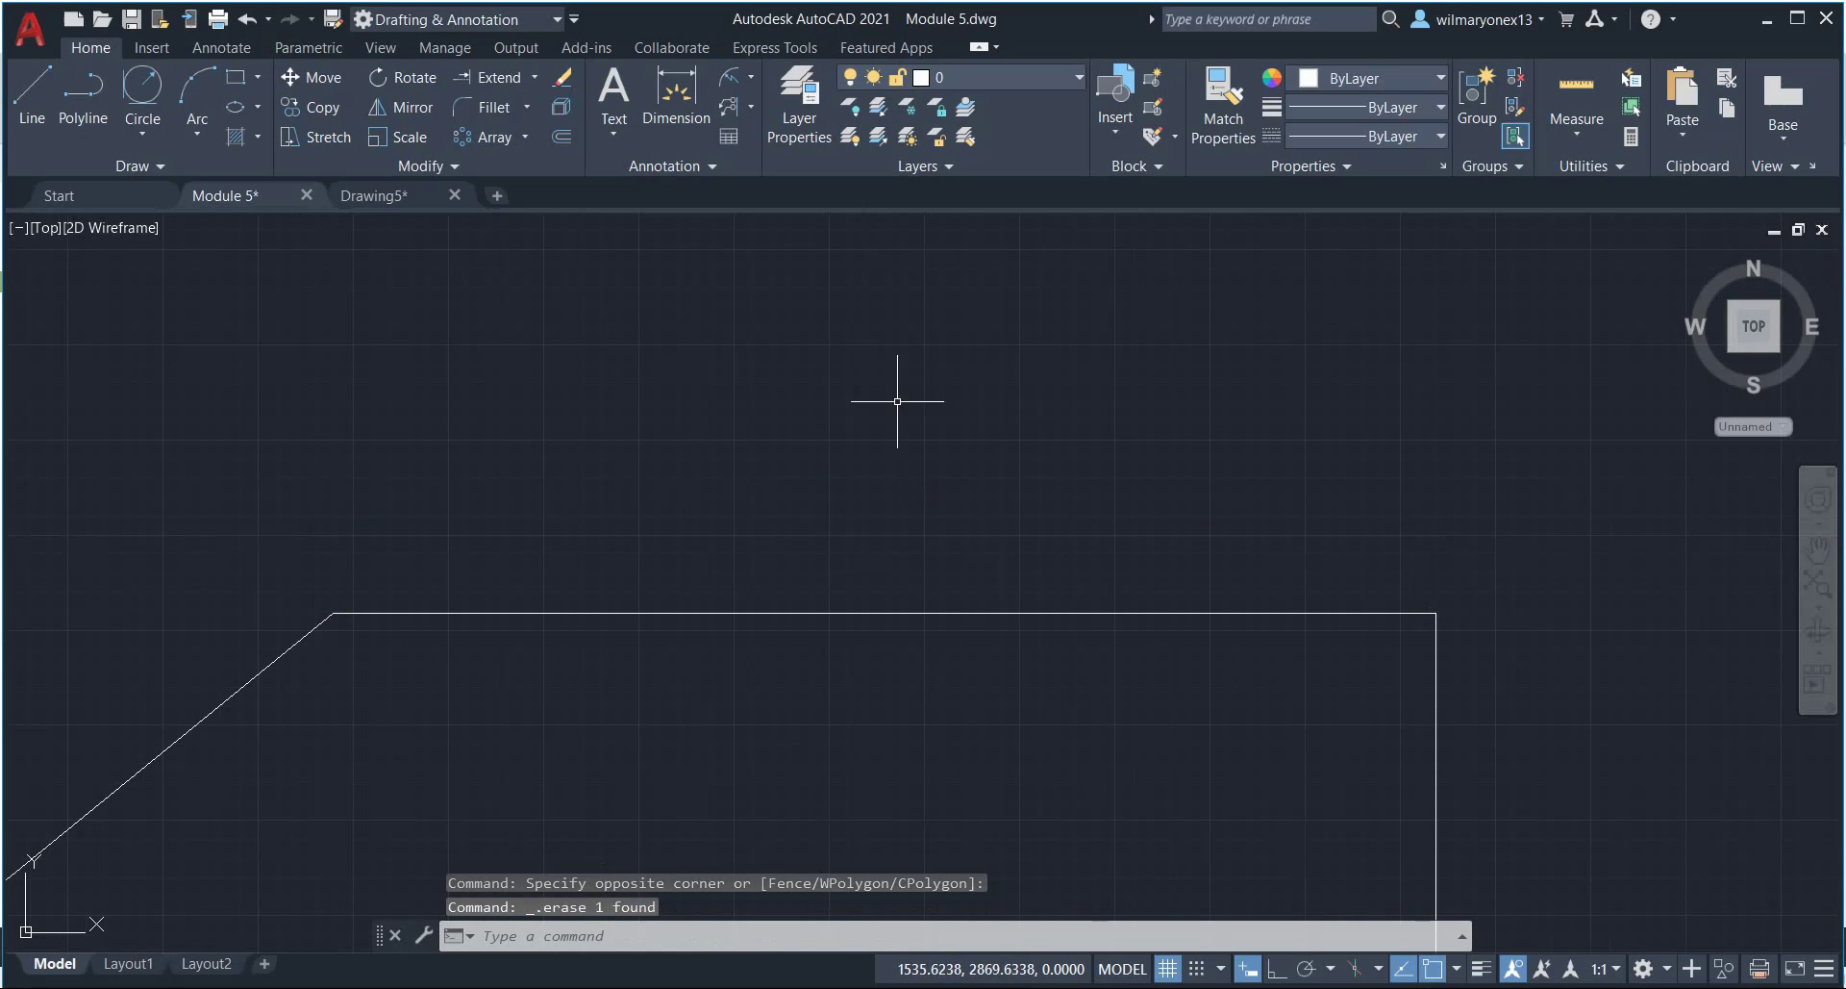
Step: Dimension the top edge again, now reading 579.135, just above it
click(675, 96)
click(333, 611)
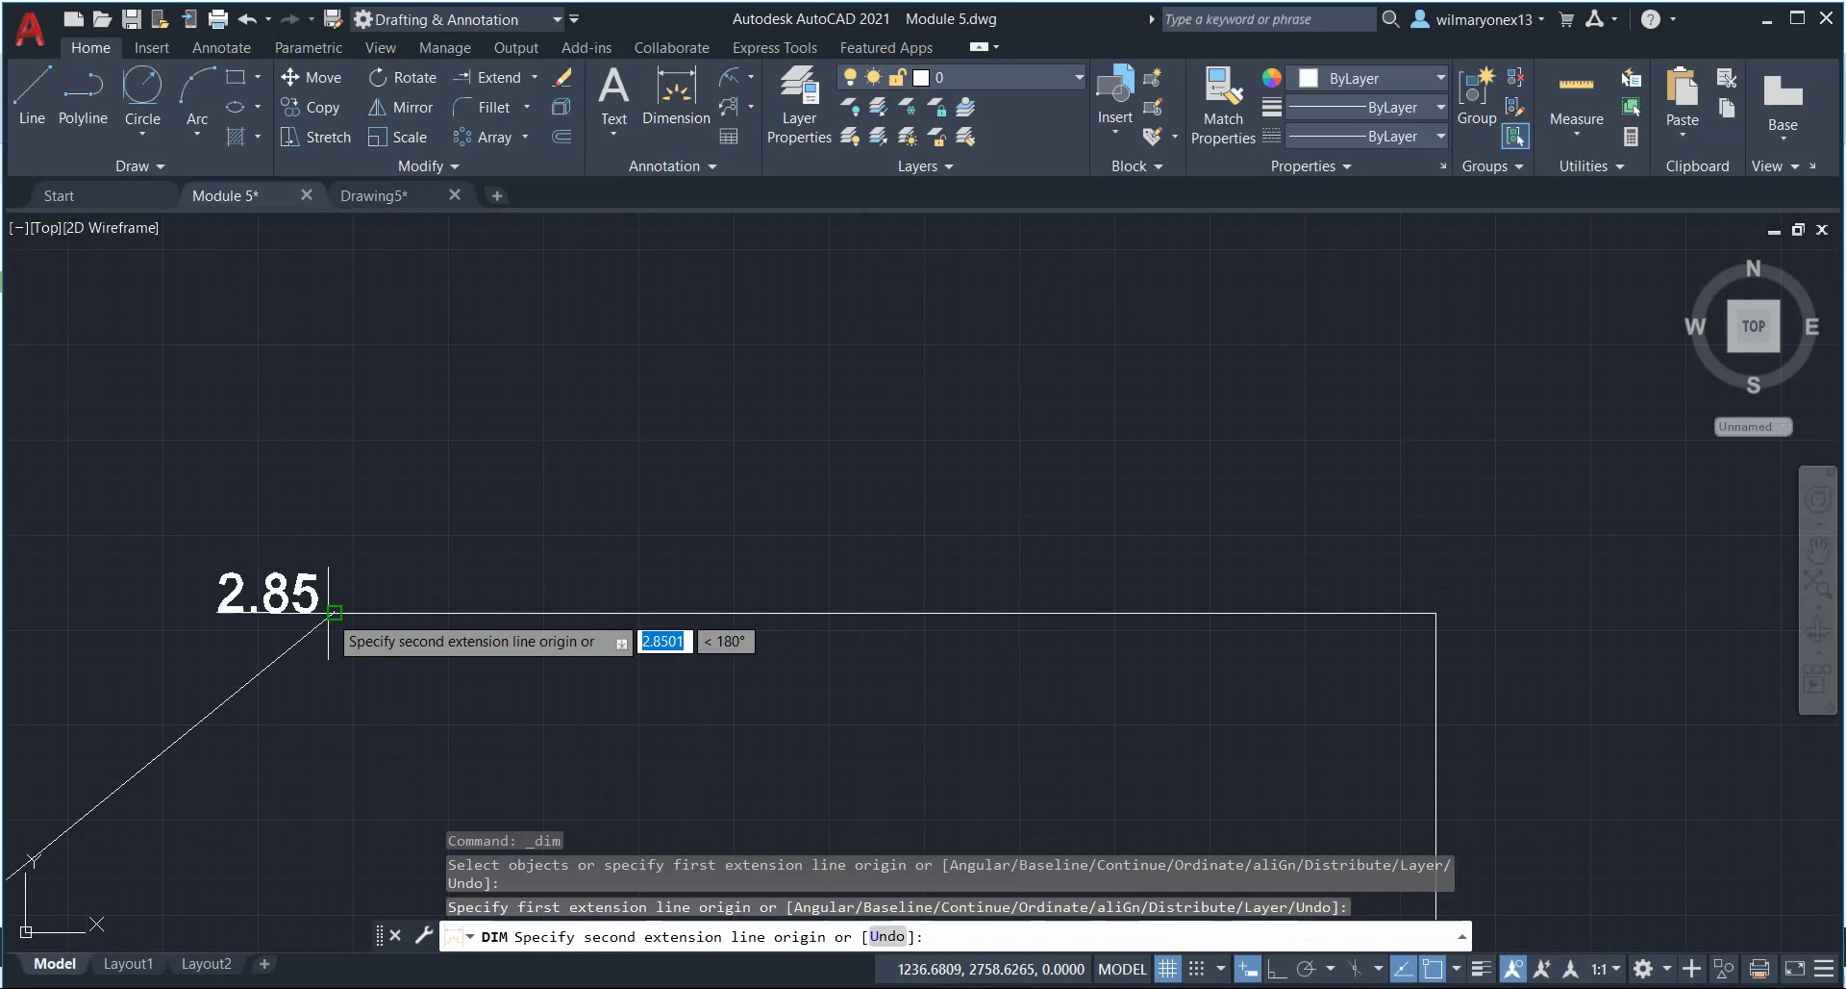
click(1435, 612)
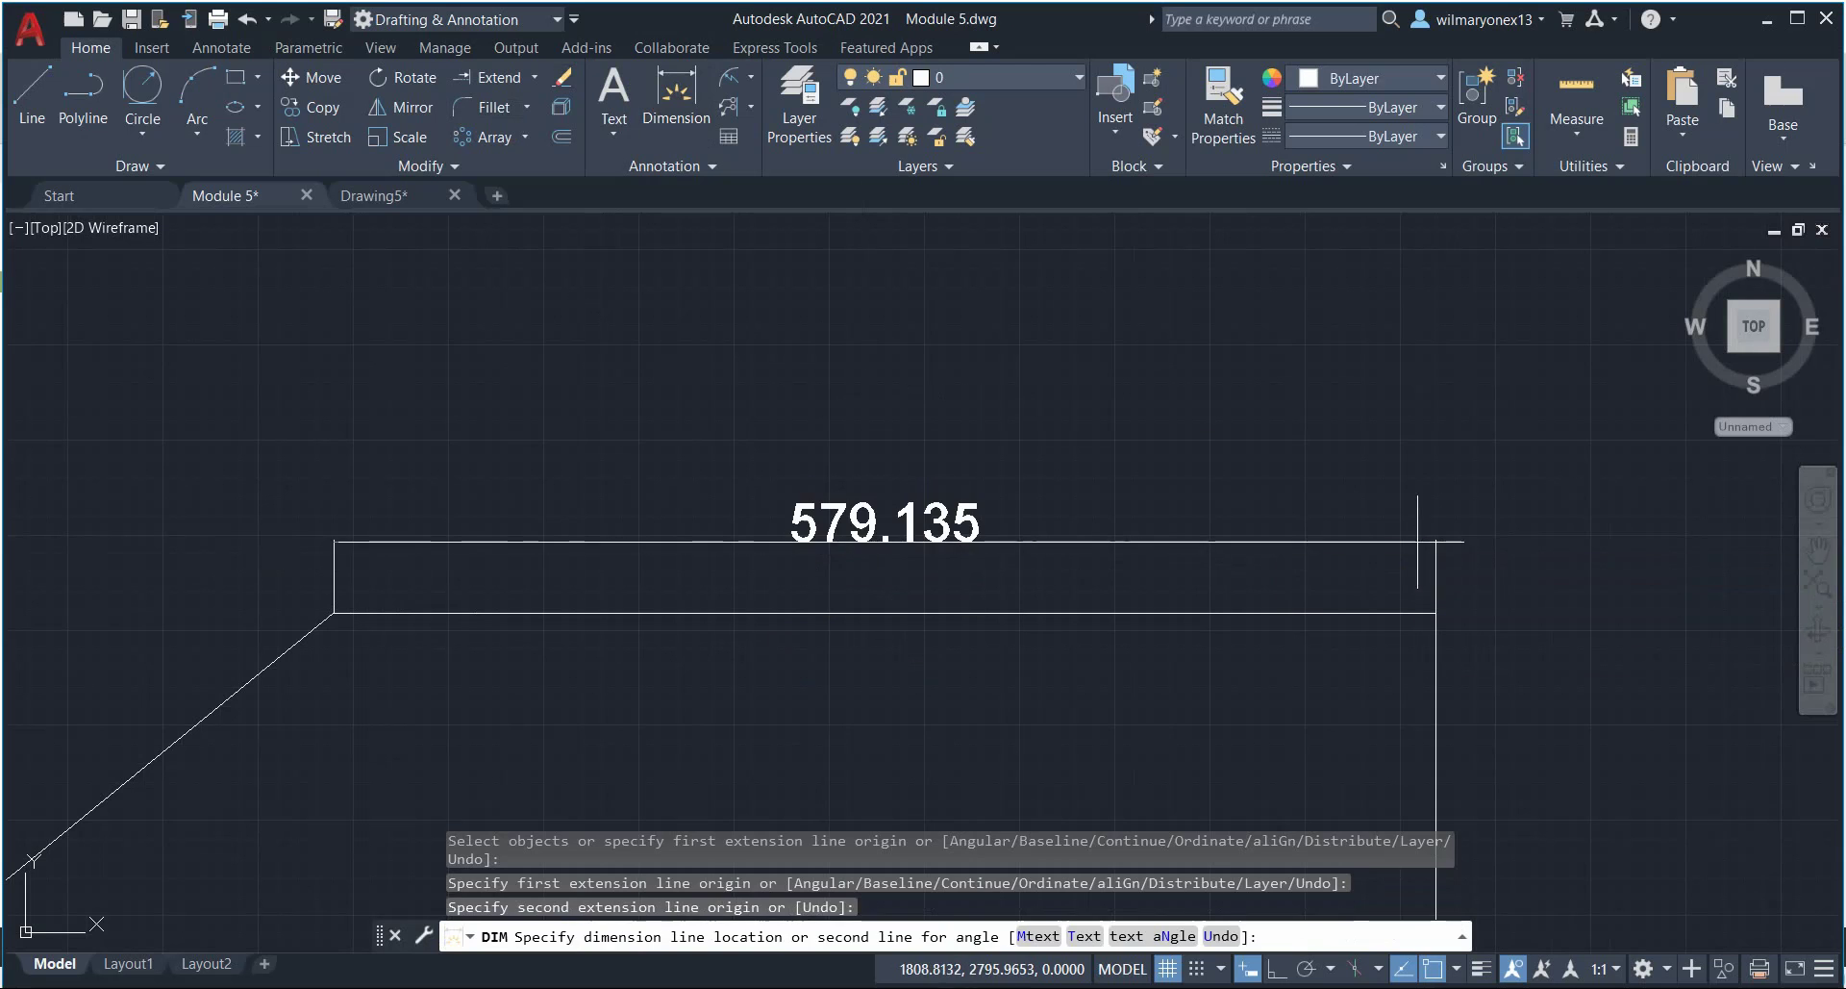
click(1418, 541)
scroll(865, 539, down, 6)
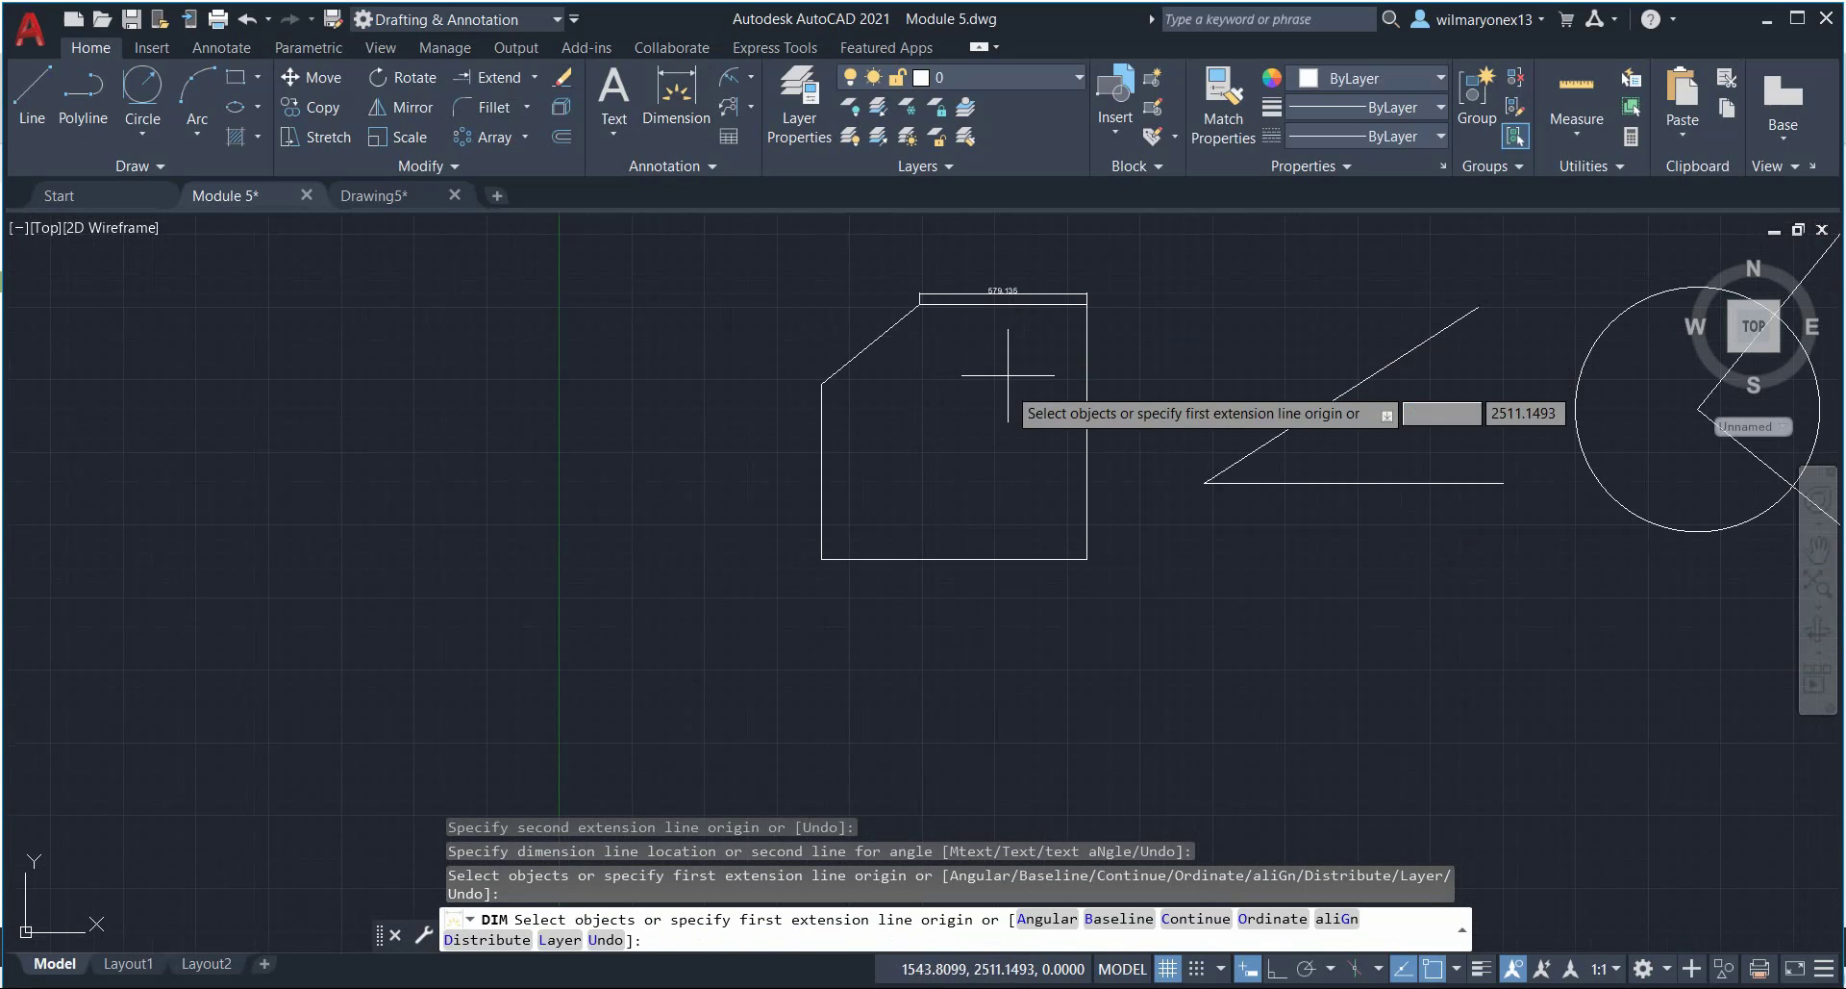
scroll(971, 385, up, 6)
click(955, 317)
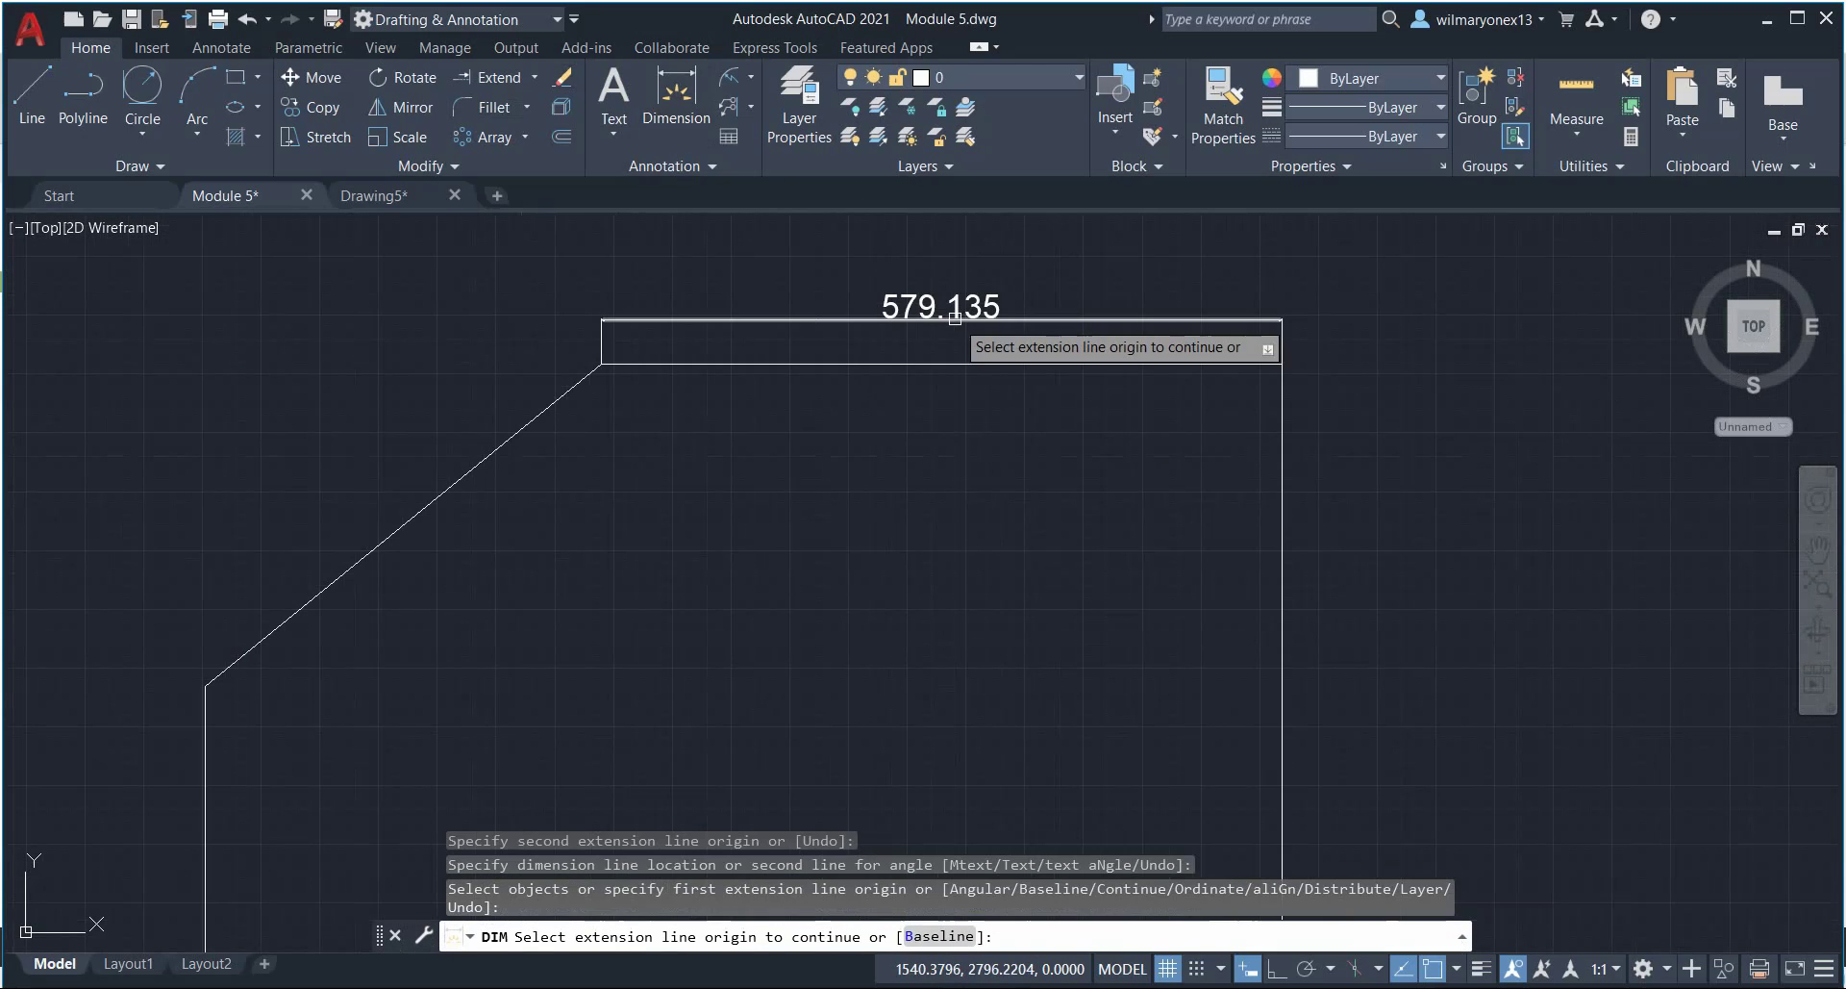
key(Return)
scroll(997, 321, up, 4)
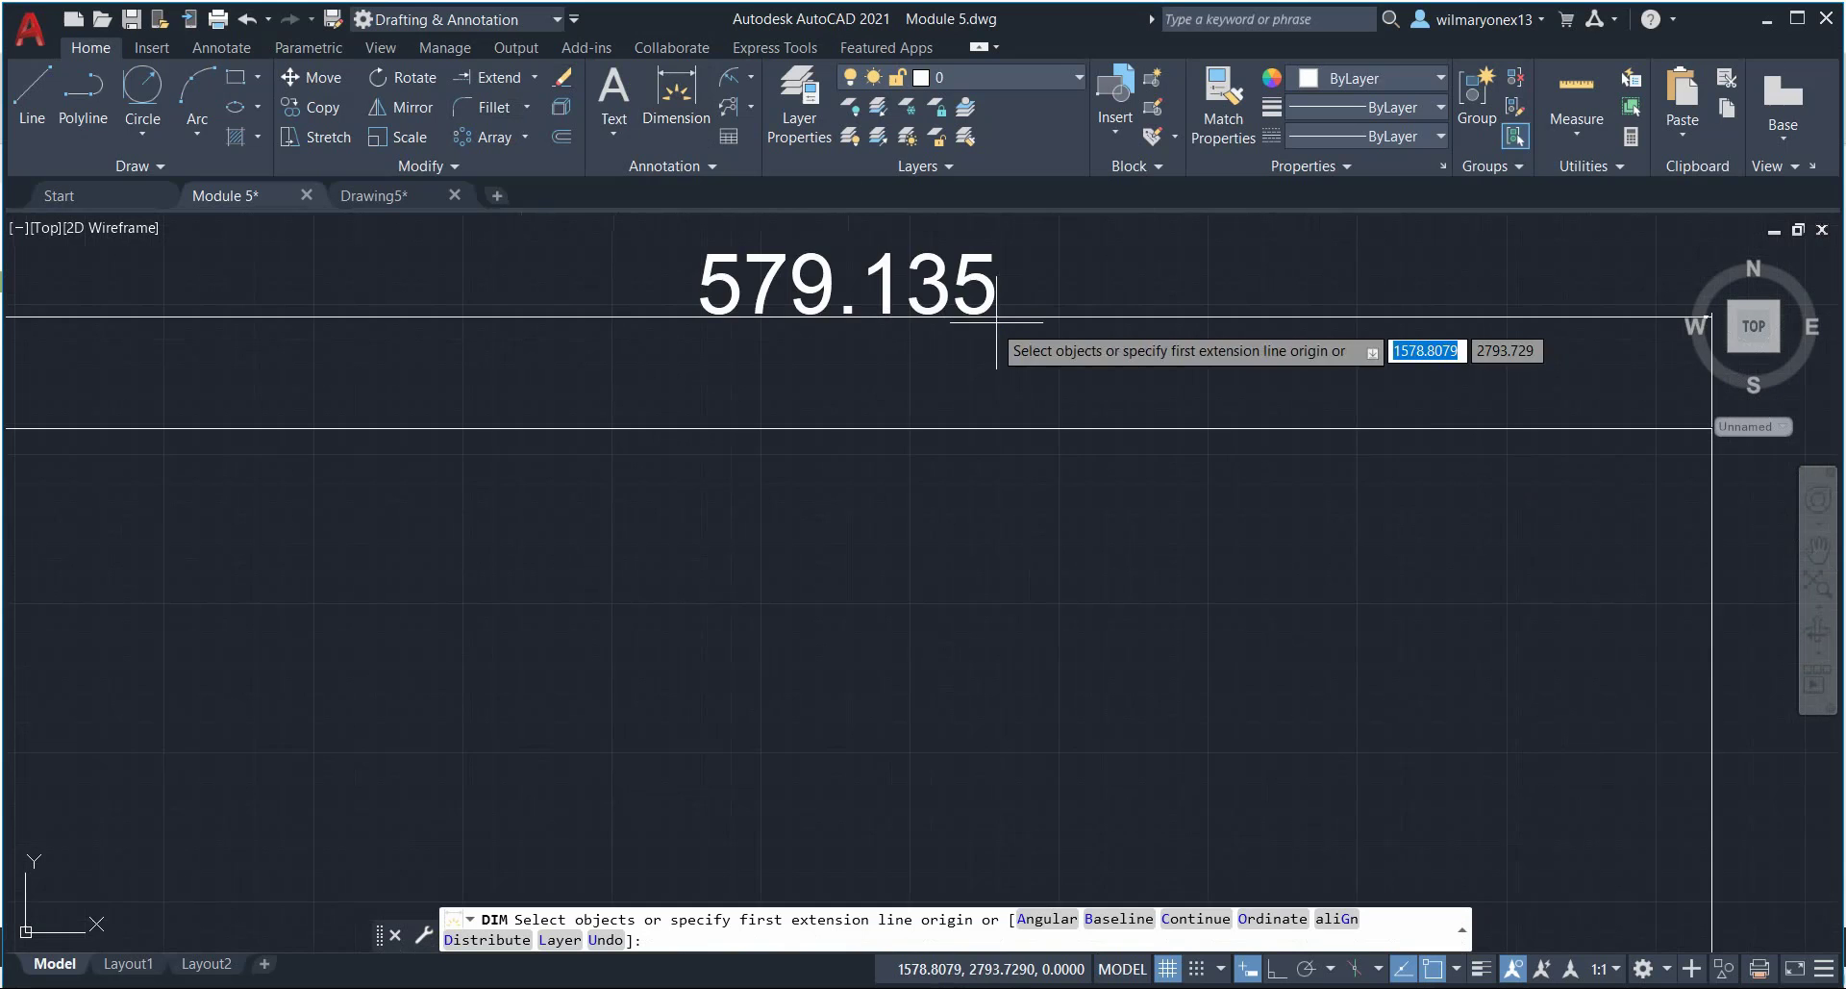
Step: End the DIM command and zoom and pan to inspect the 579.135 dimension on the top edge
scroll(996, 322, down, 3)
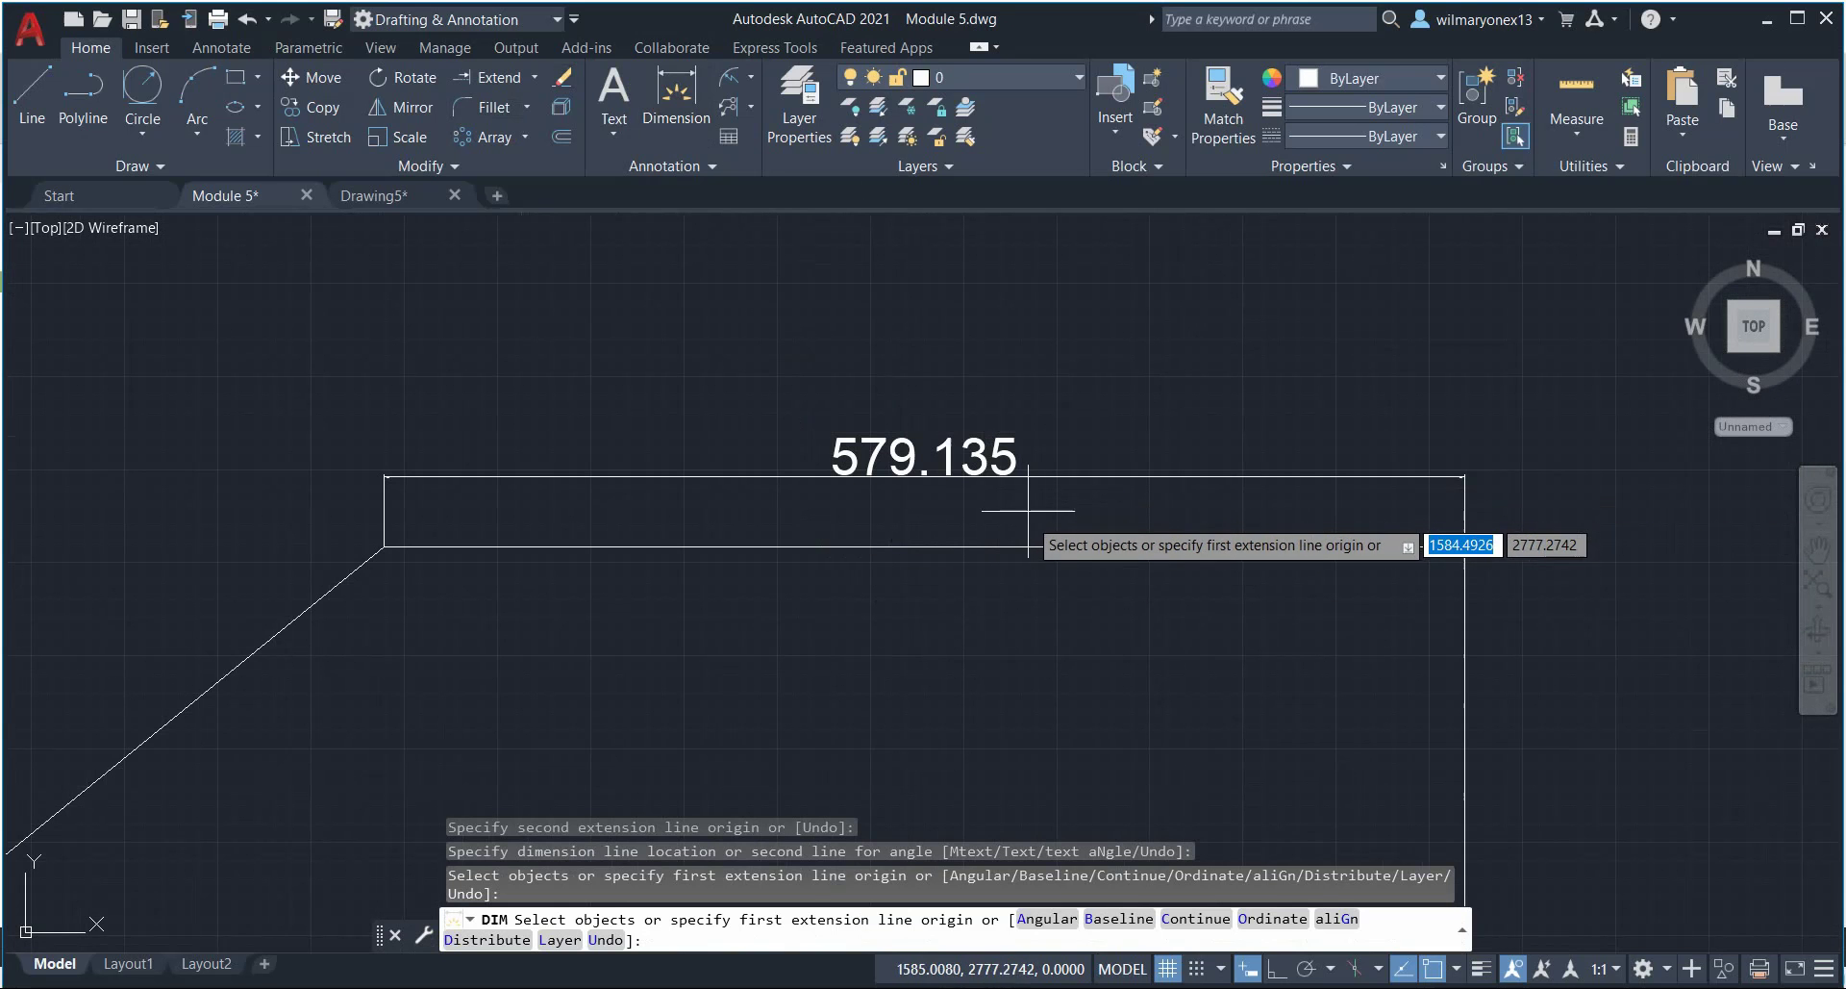
key(Return)
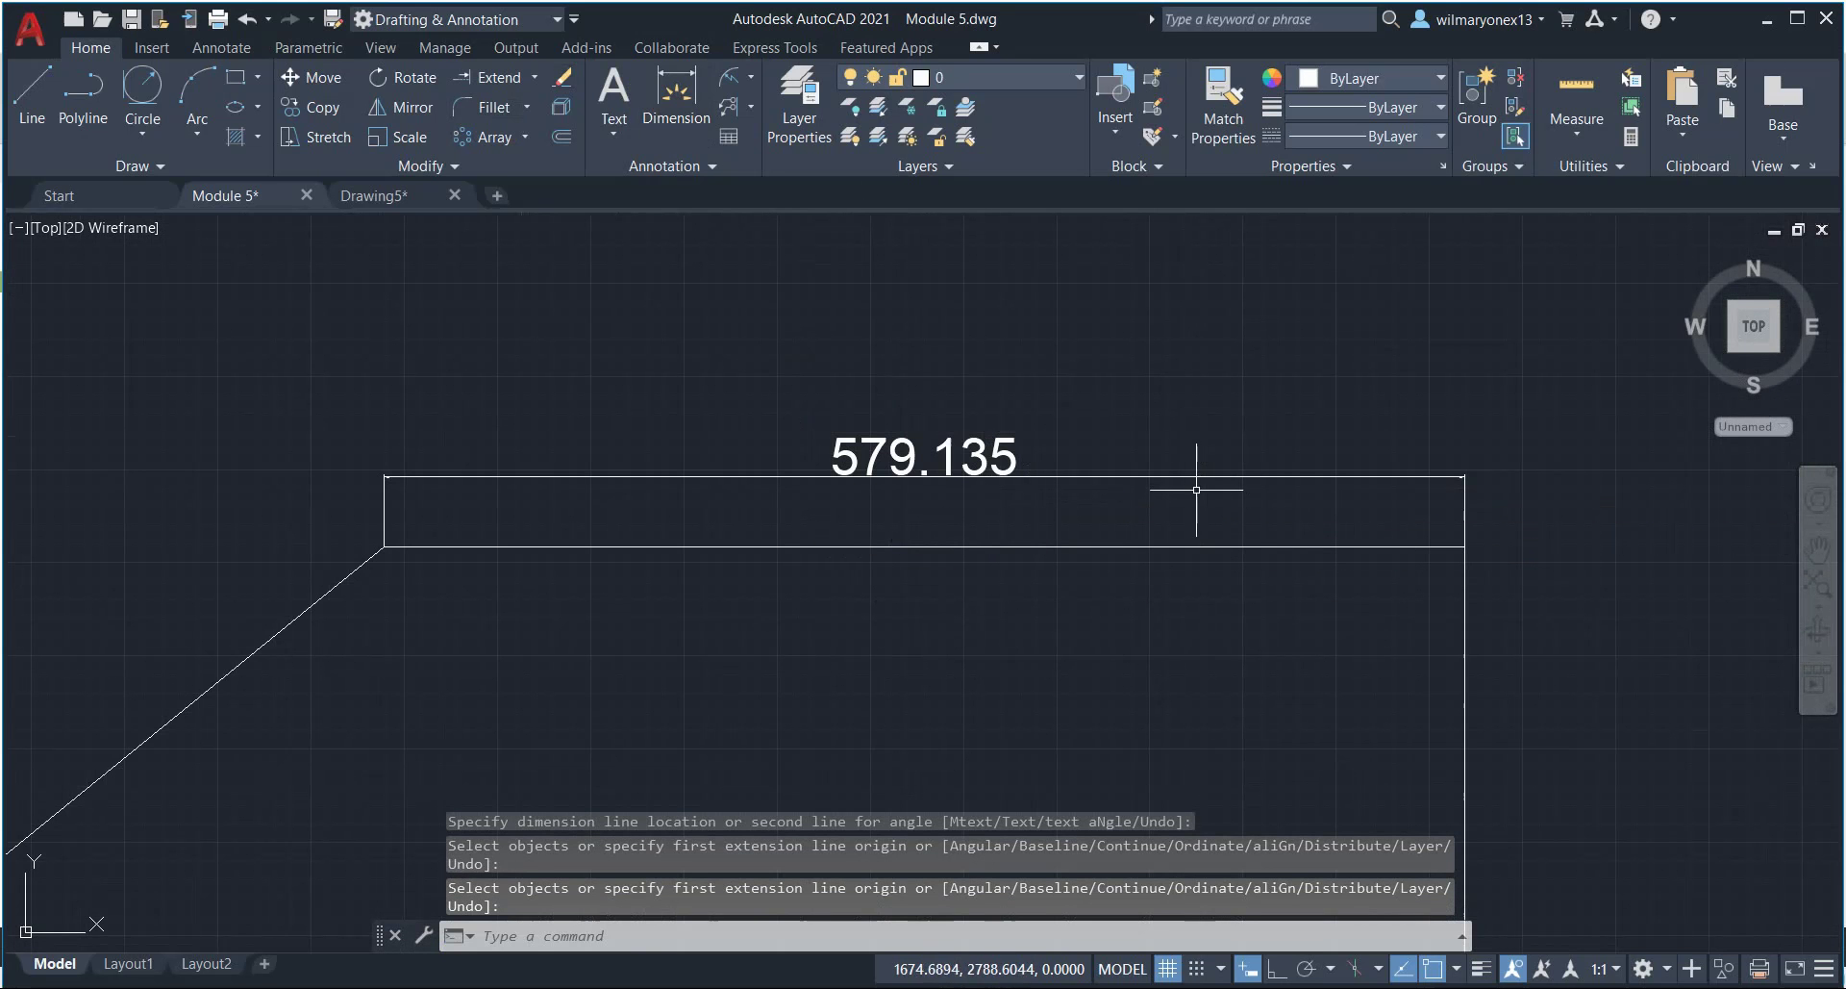
scroll(1017, 501, down, 6)
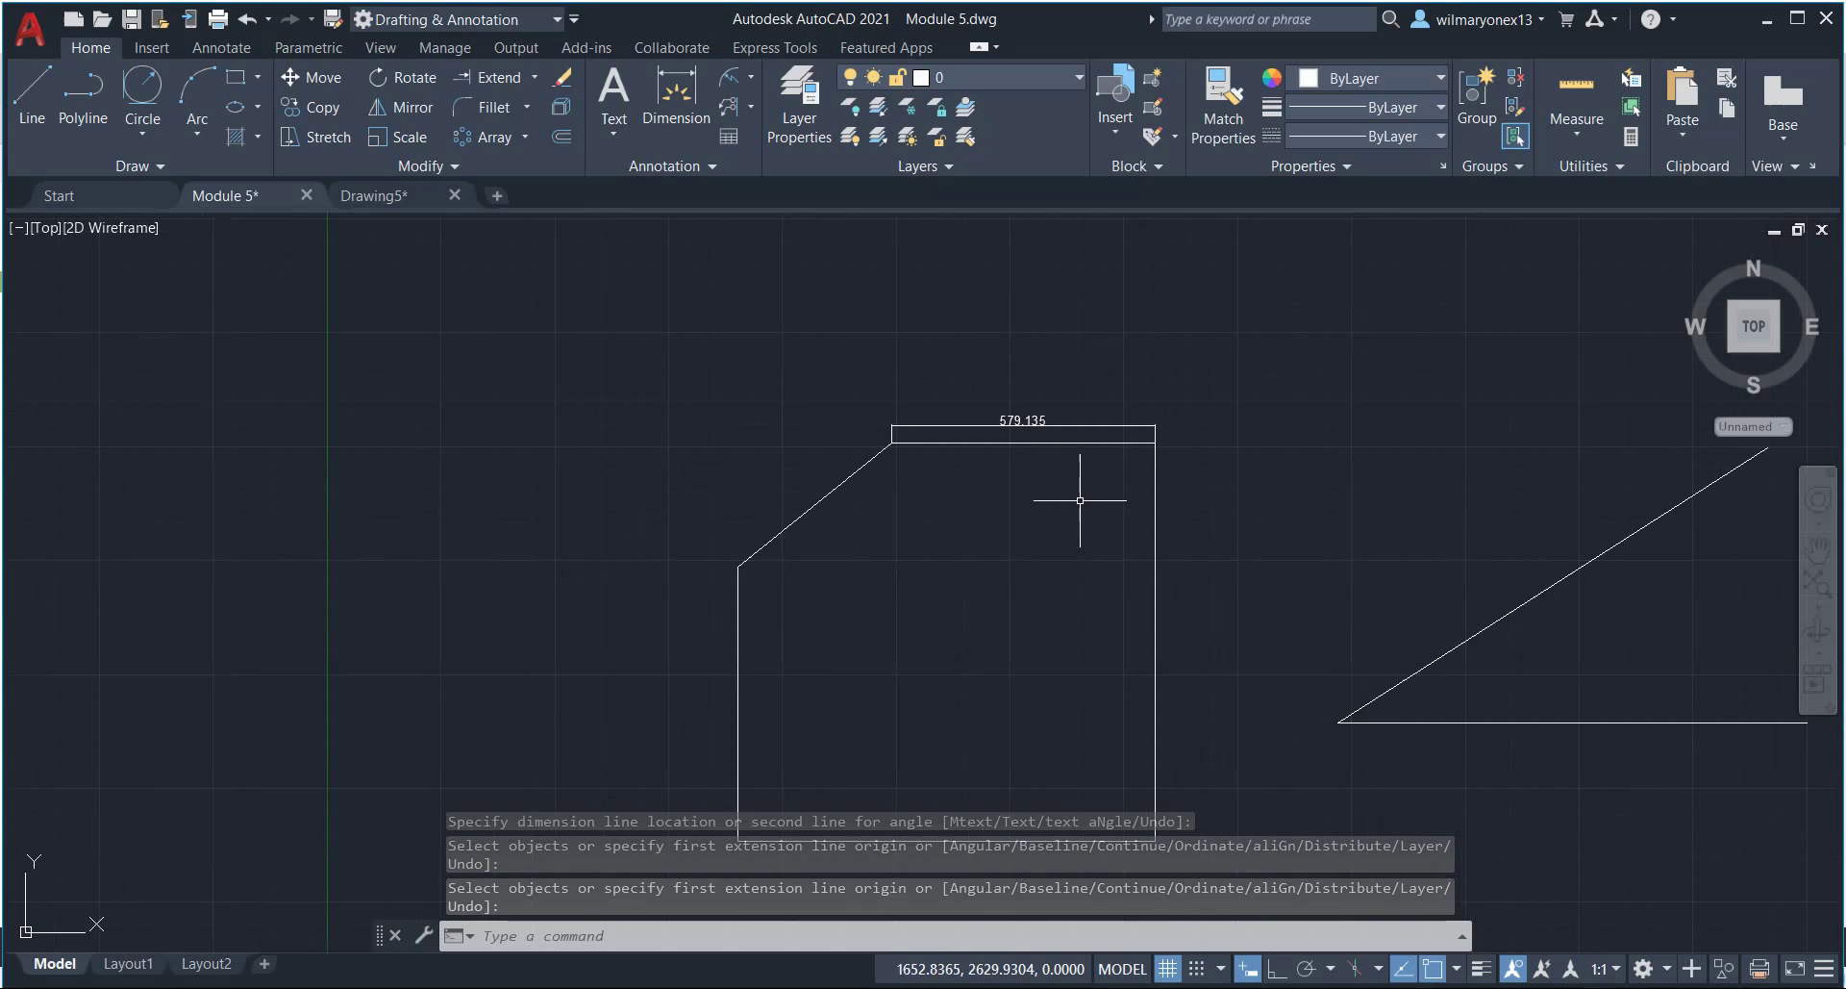
middle_drag(1045, 614, 1041, 482)
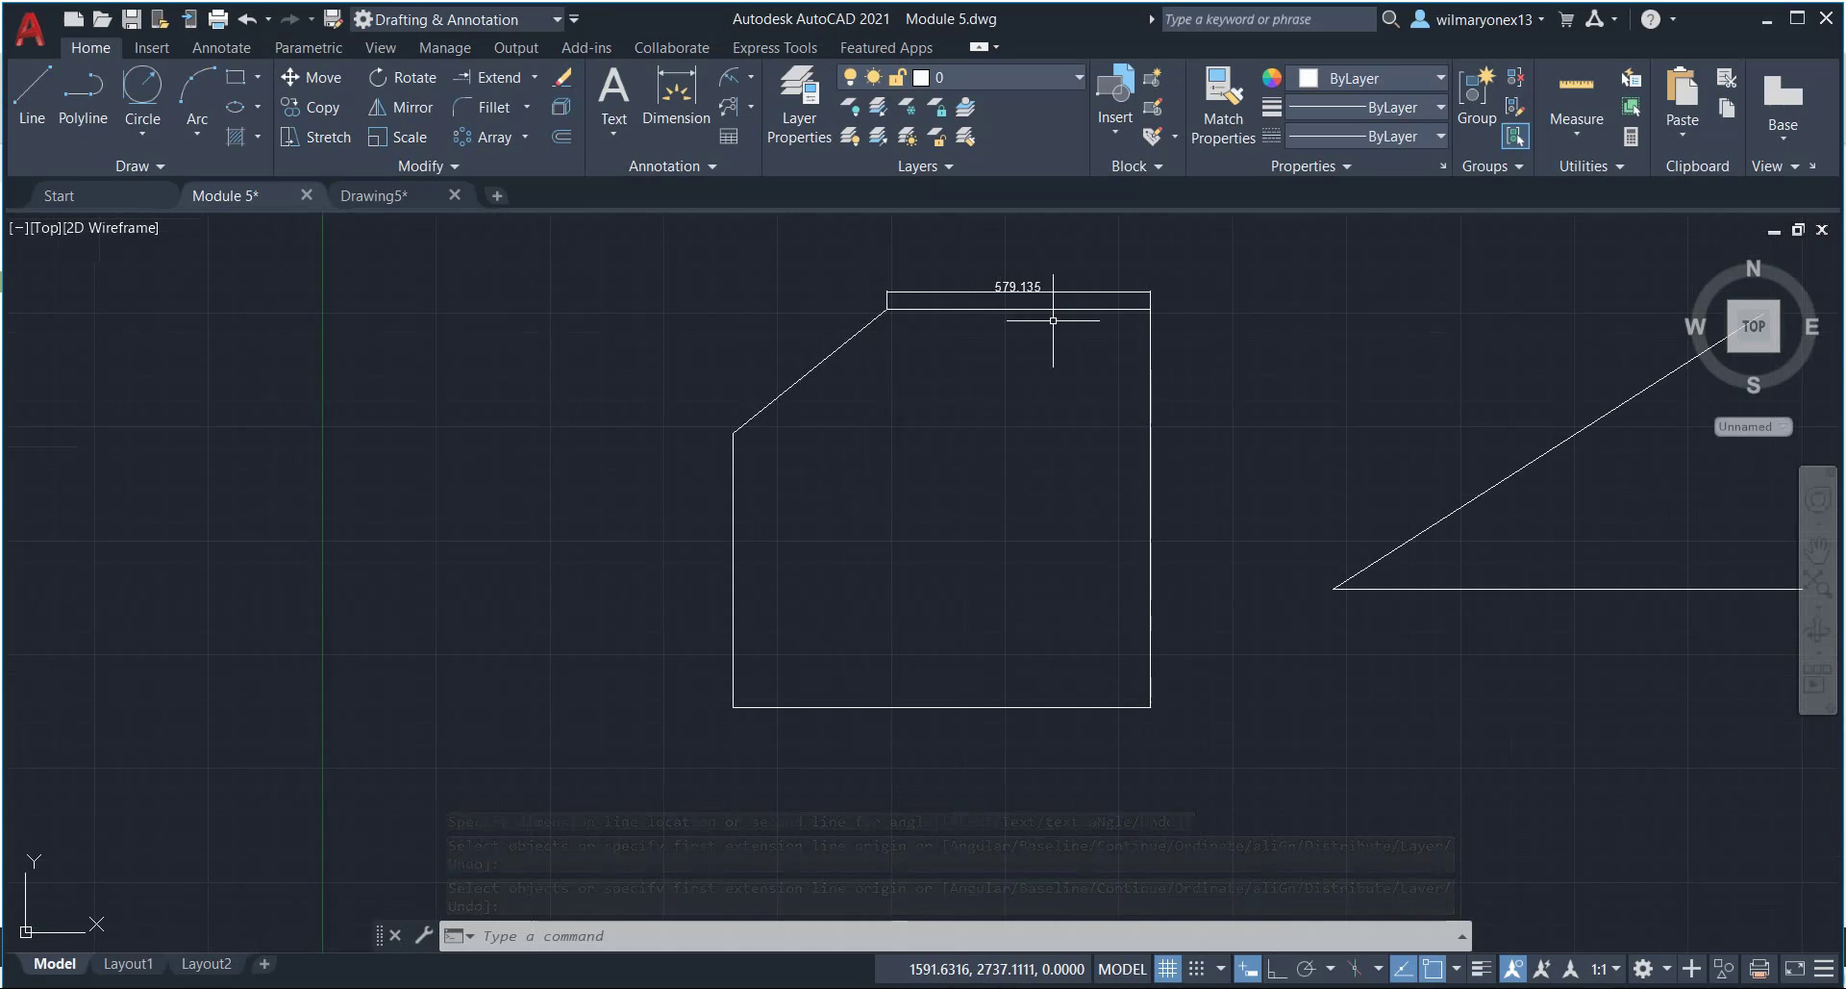
scroll(1068, 287, up, 3)
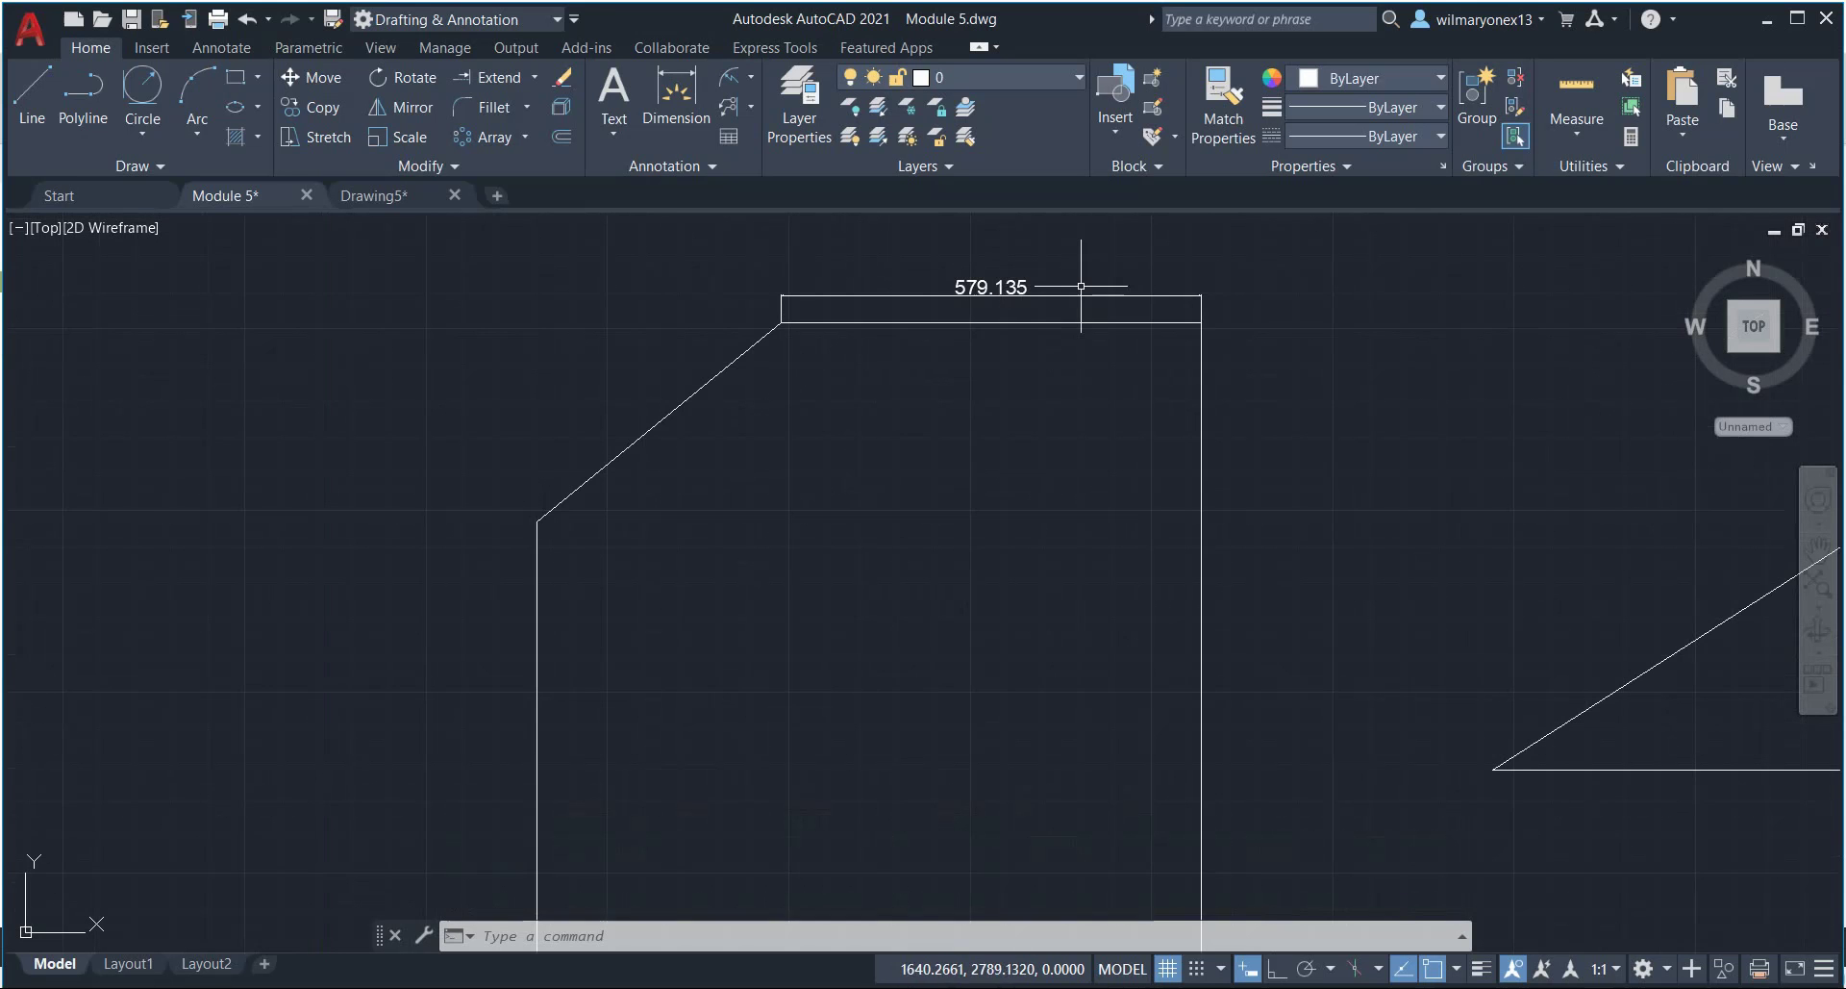
scroll(1076, 288, up, 3)
middle_drag(963, 380, 992, 502)
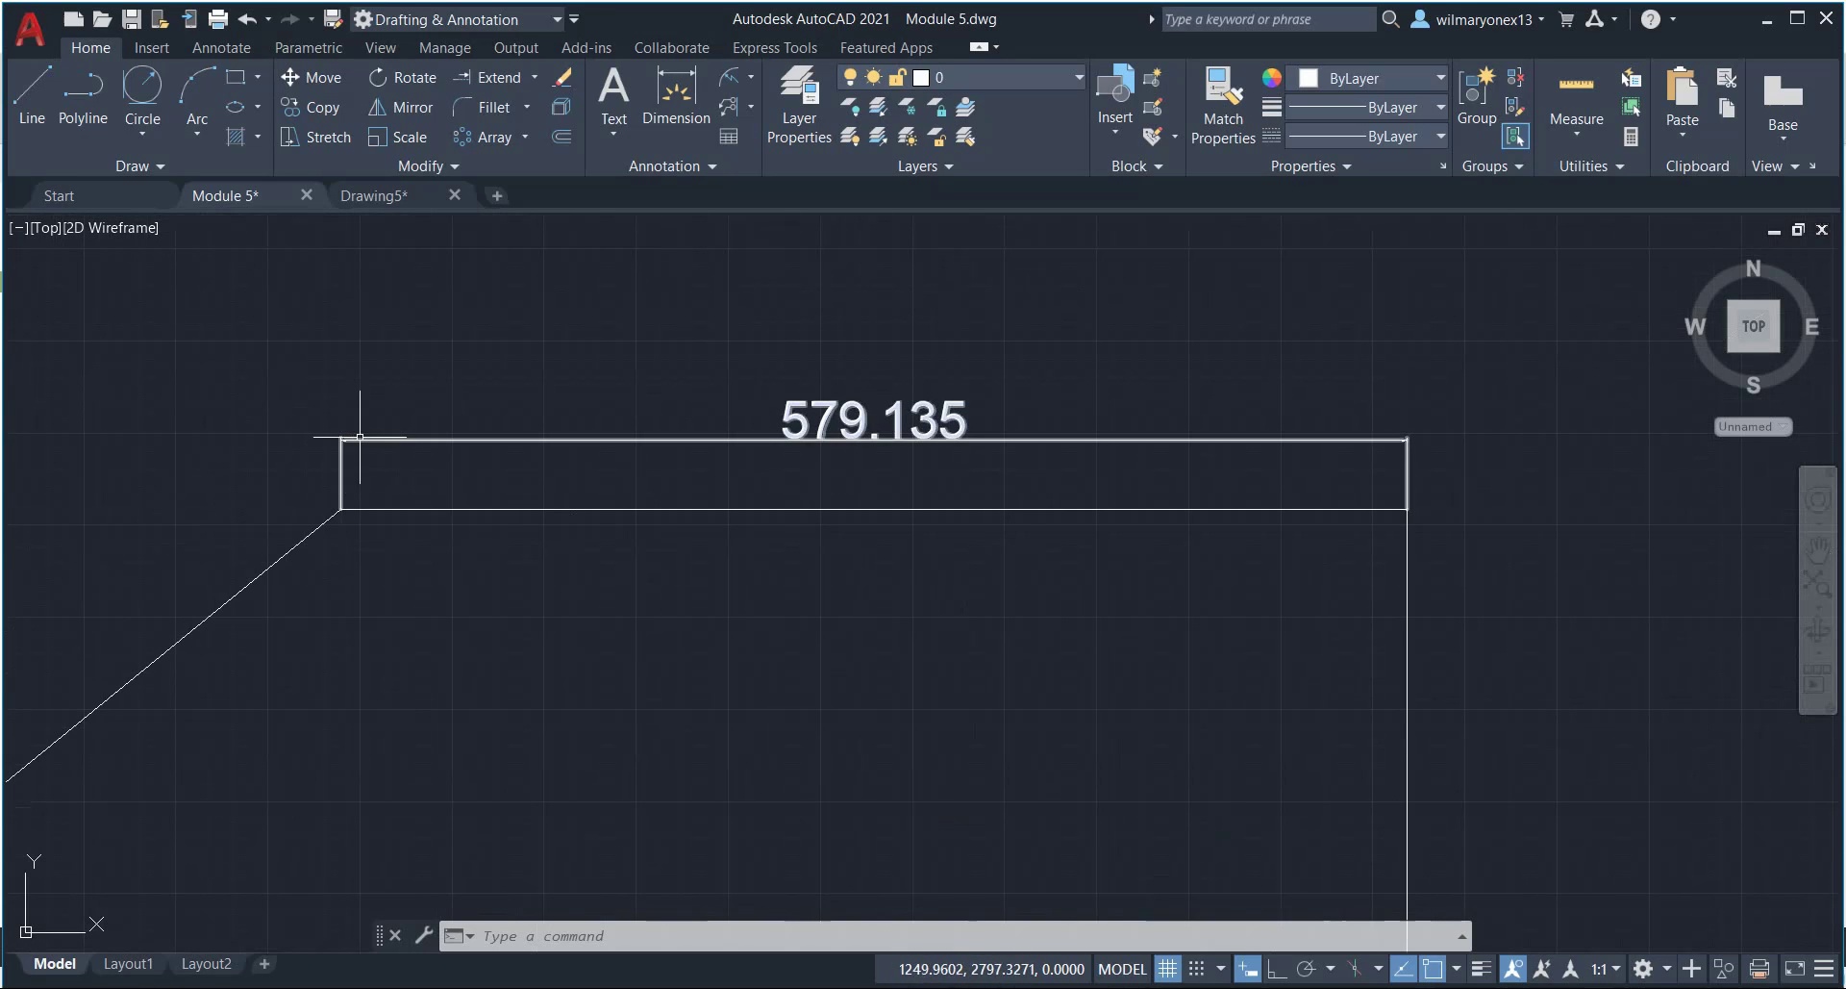
scroll(312, 434, up, 5)
scroll(313, 434, up, 2)
scroll(671, 534, down, 5)
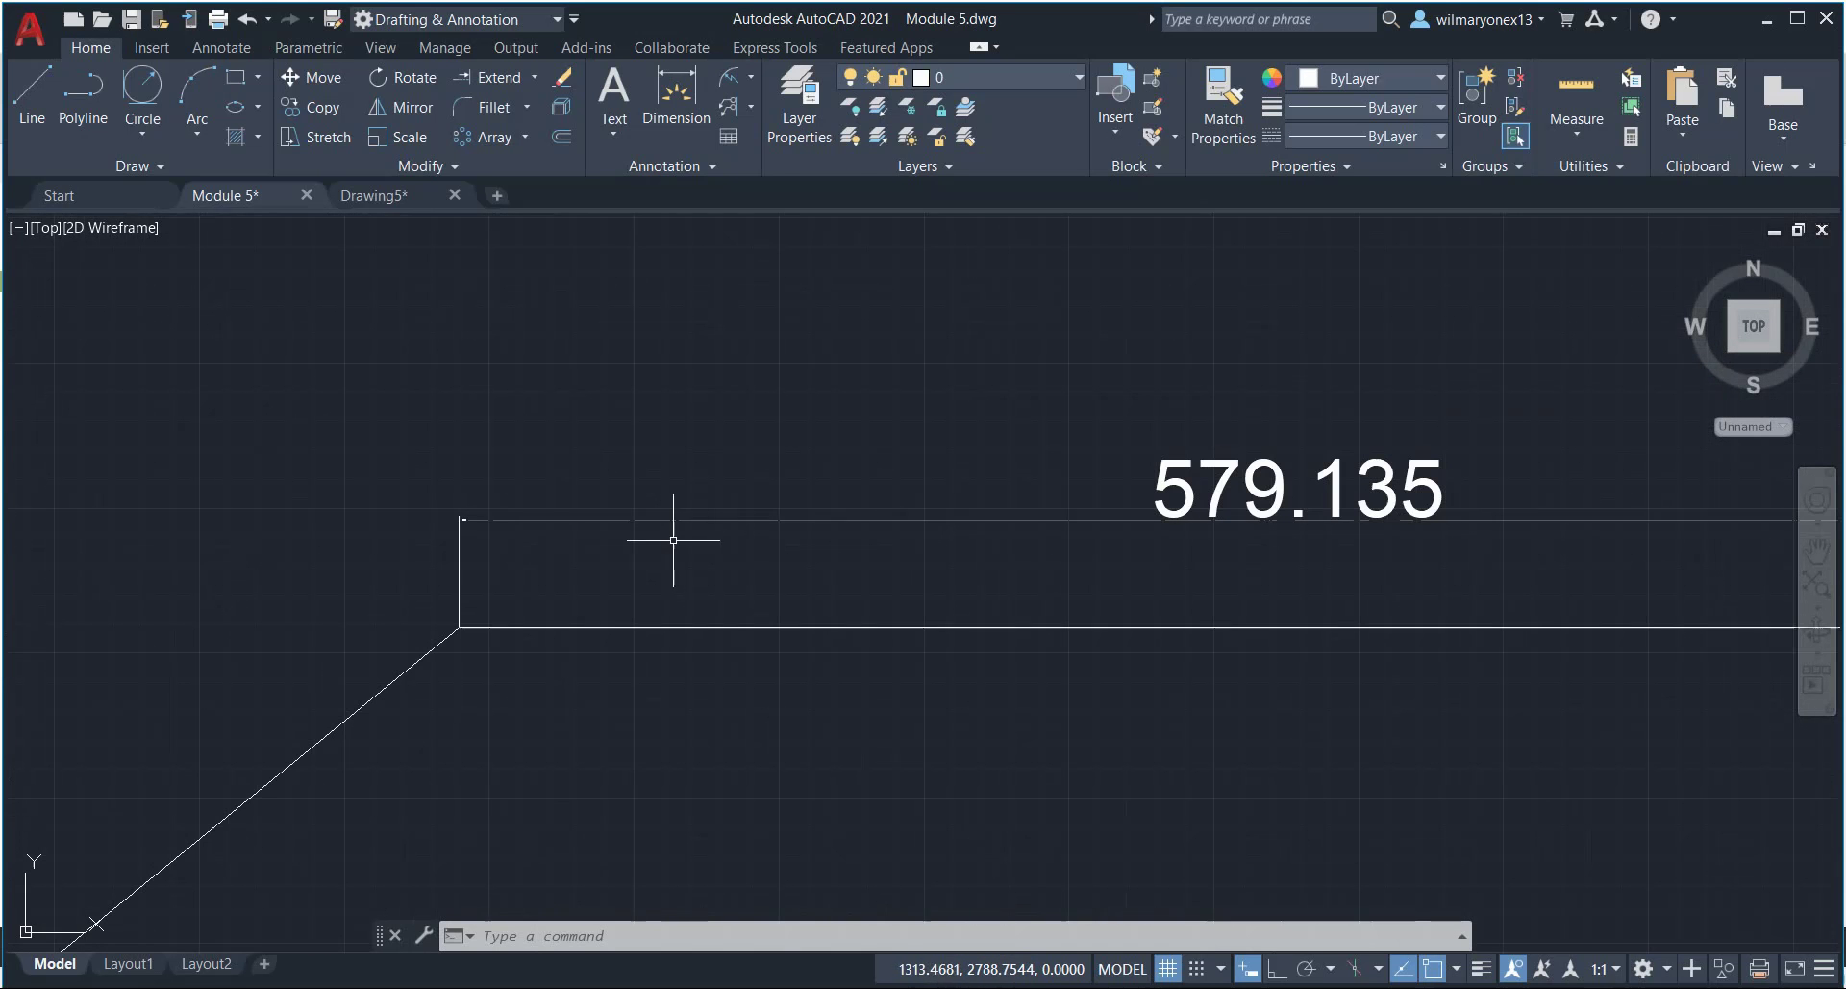
Step: Change the Modified ISO-25 dimension style's arrow size to 20 in Symbols and Arrows
click(696, 165)
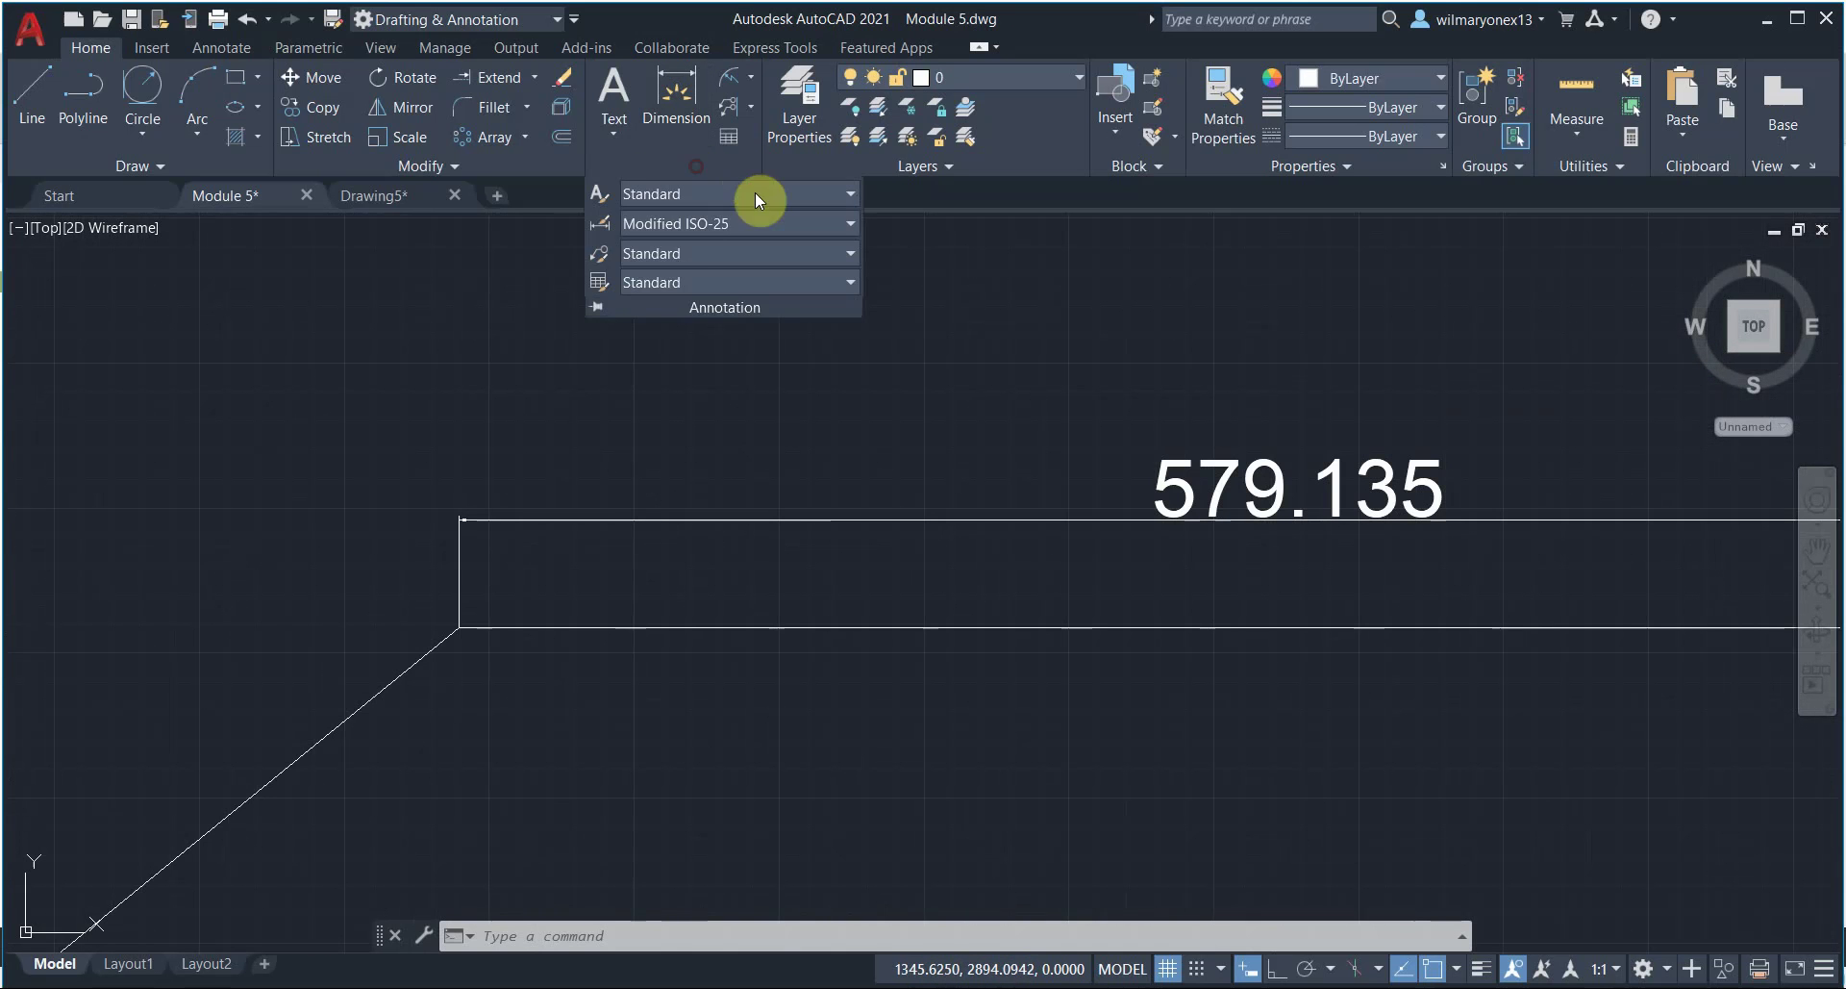
click(711, 223)
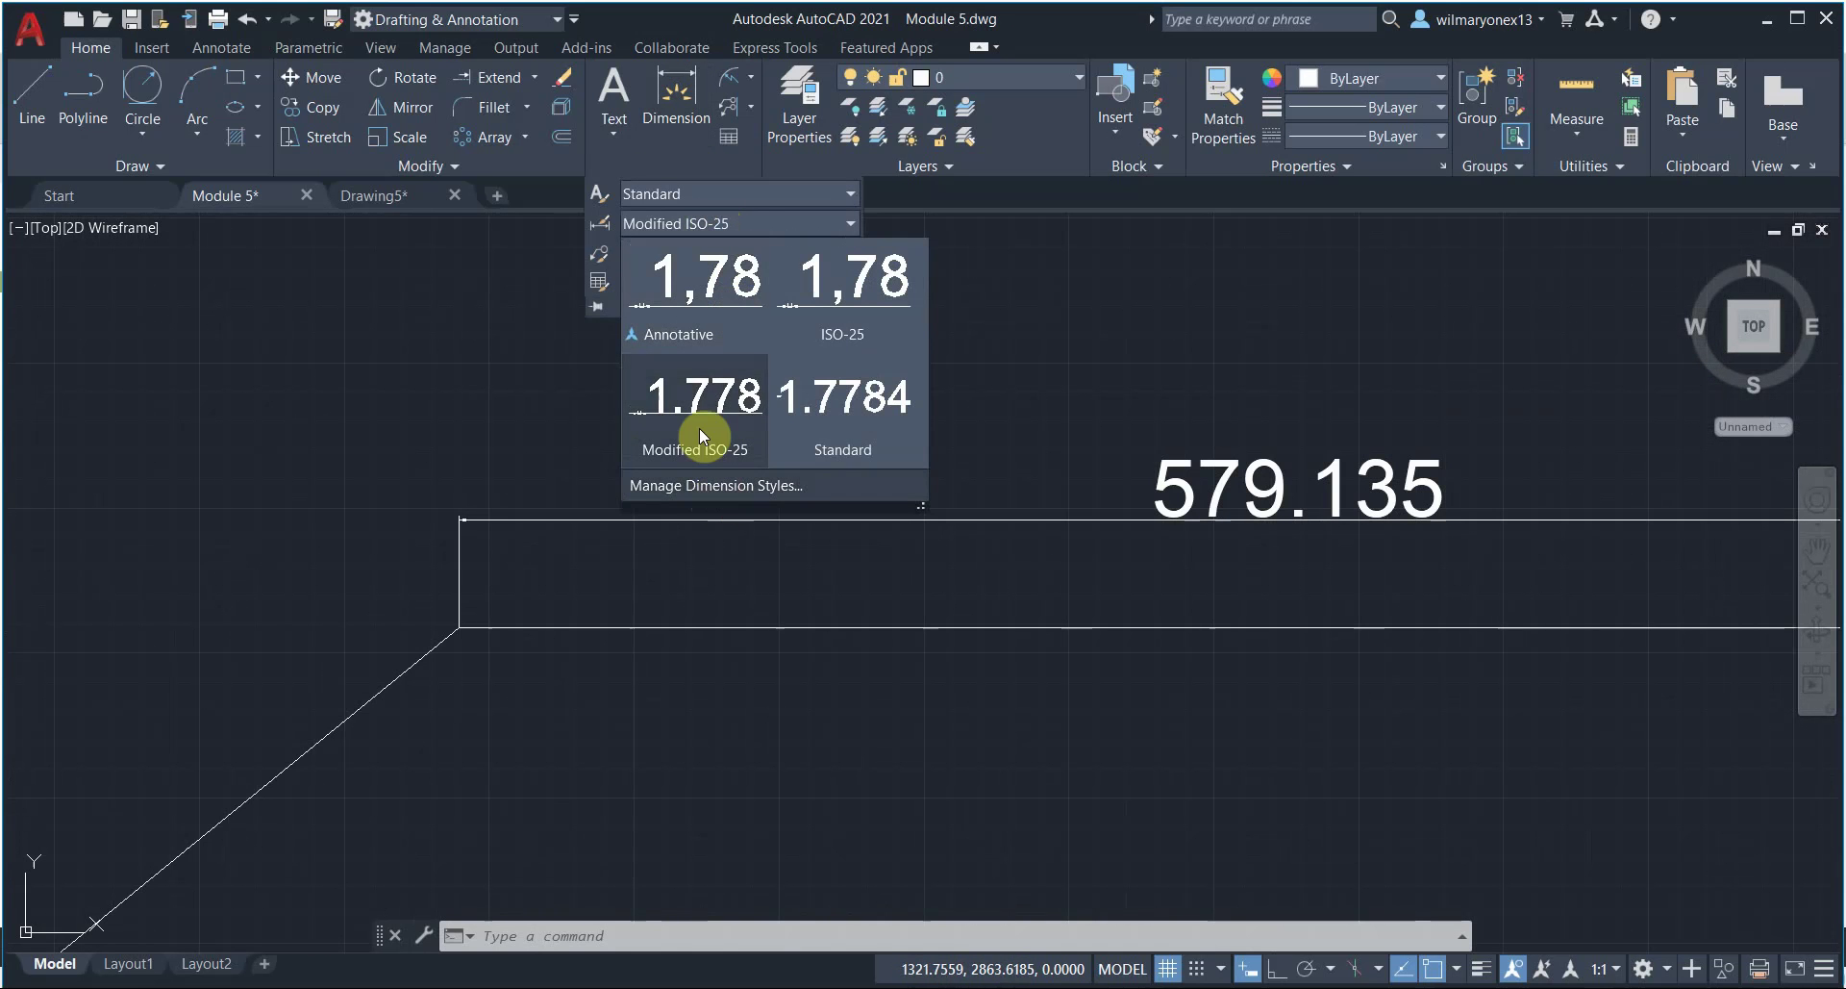
click(753, 490)
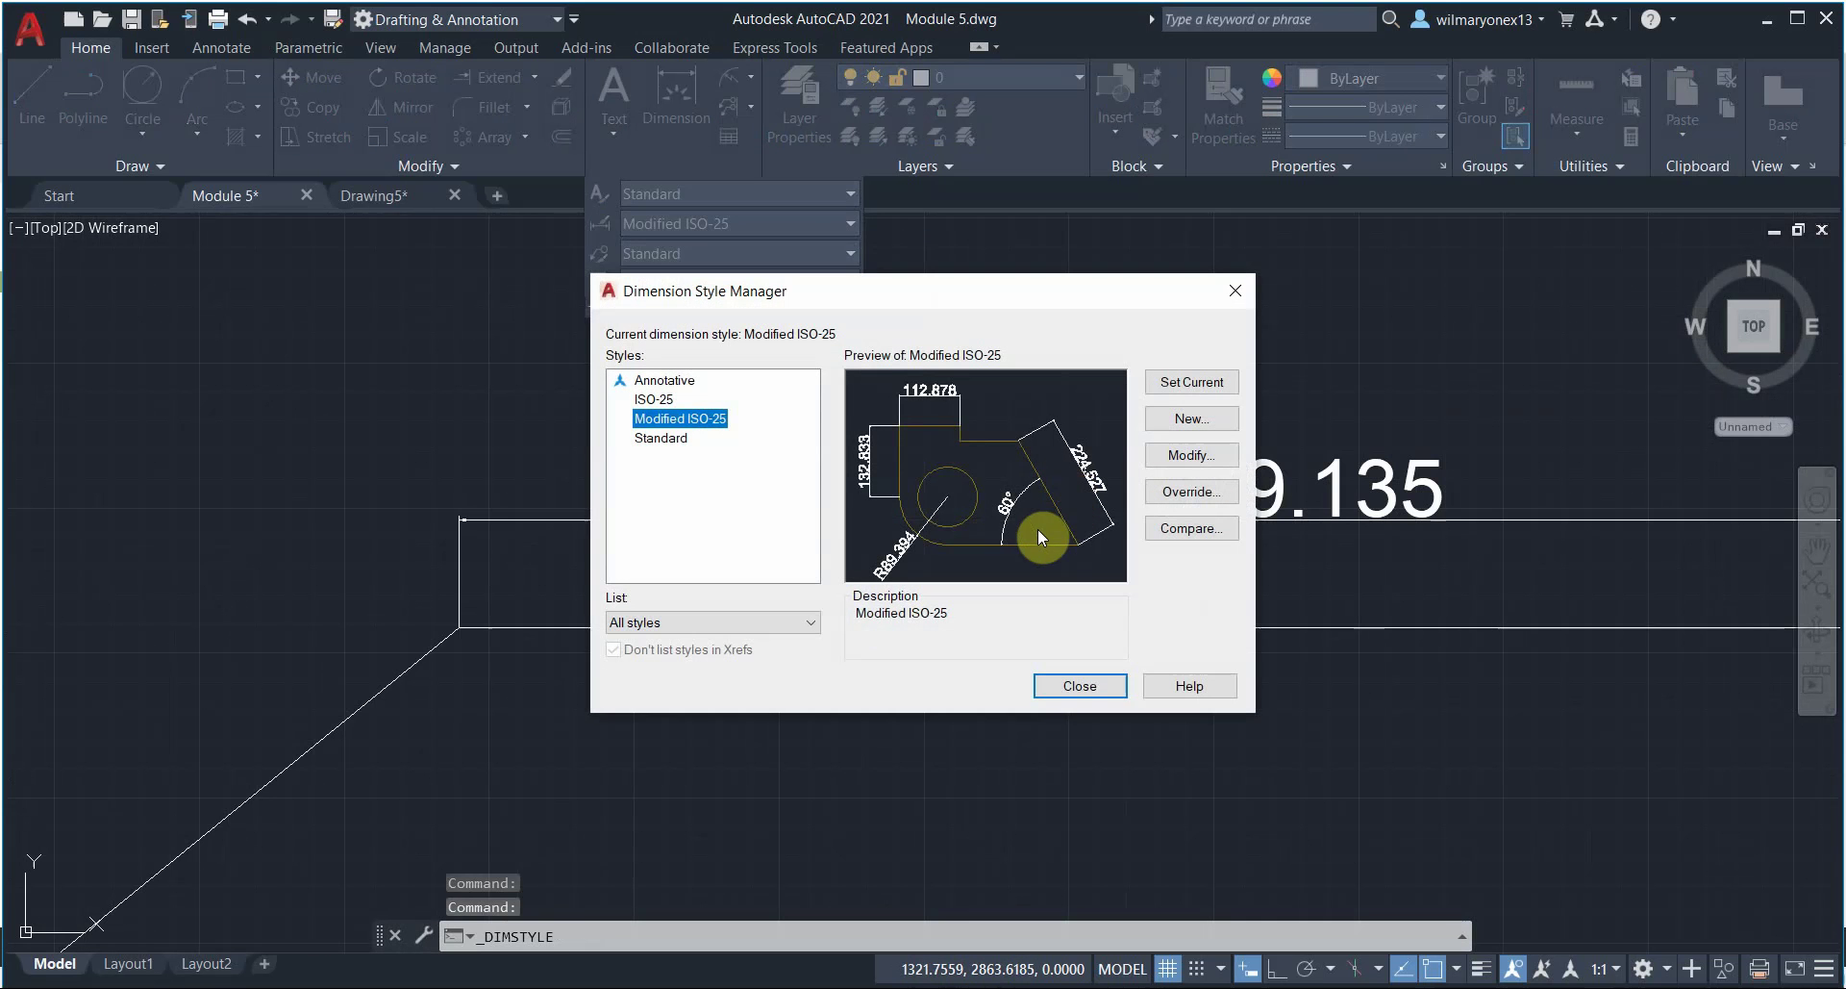
click(1190, 456)
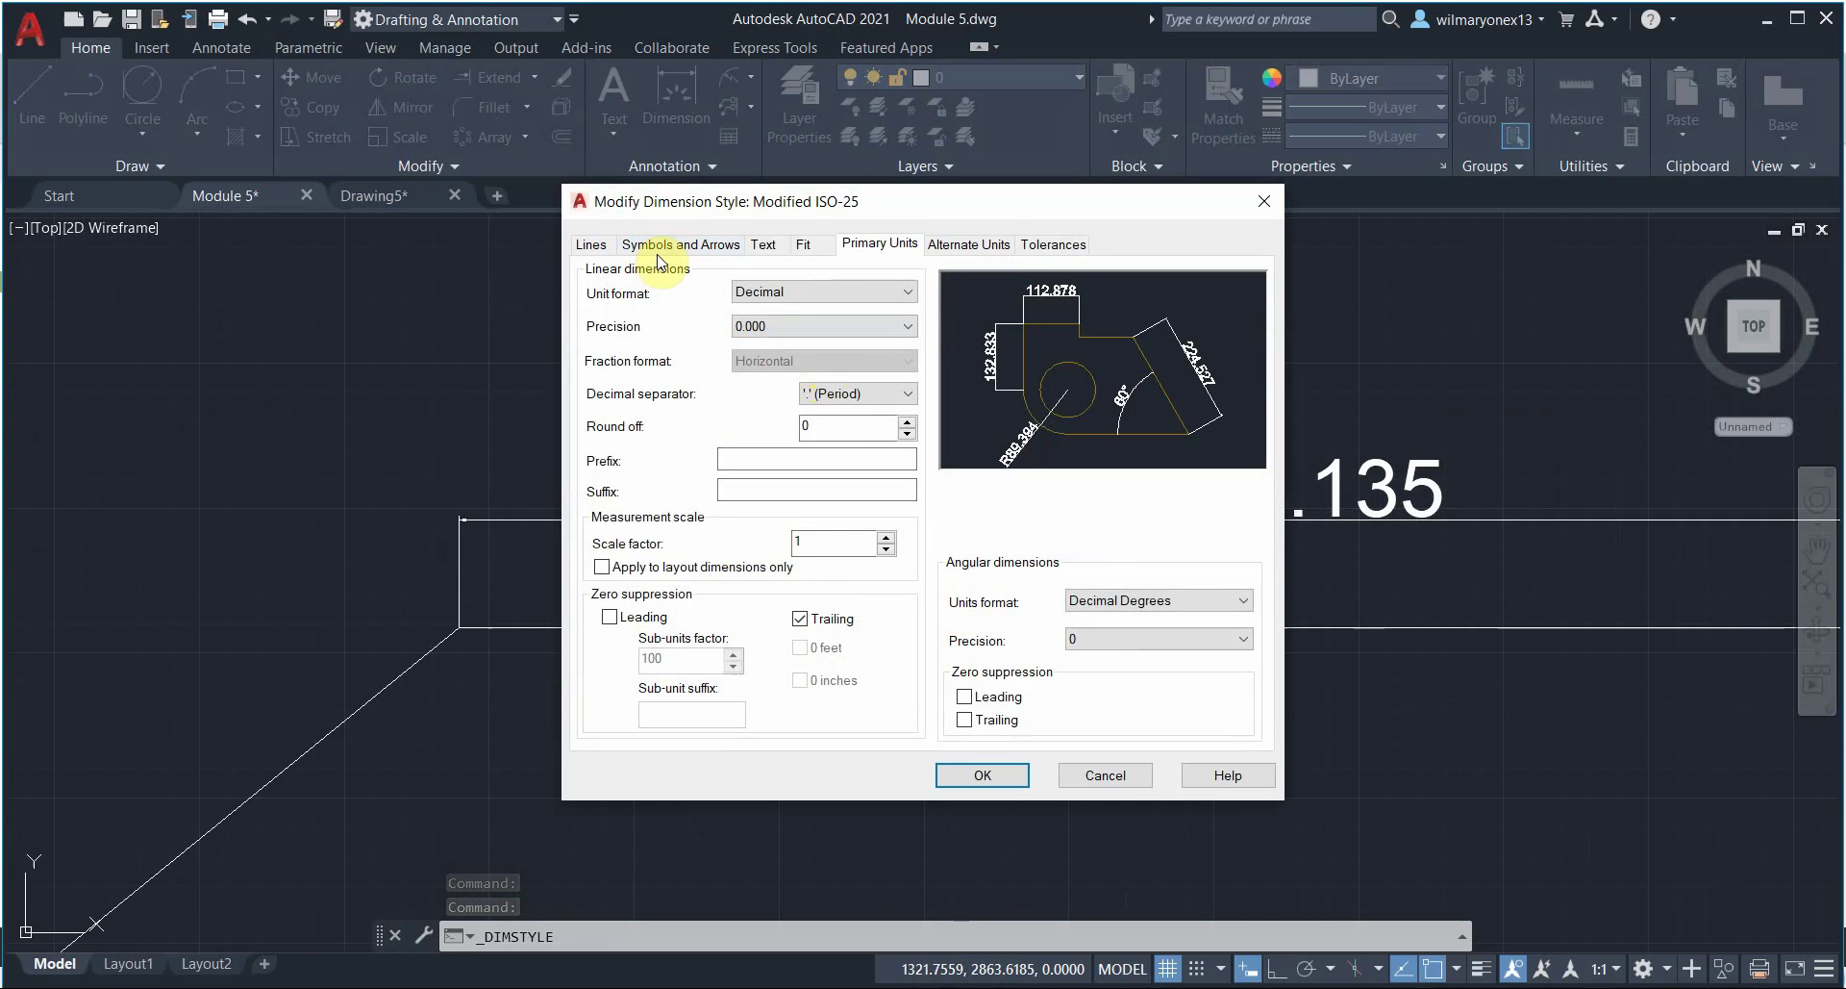
click(661, 245)
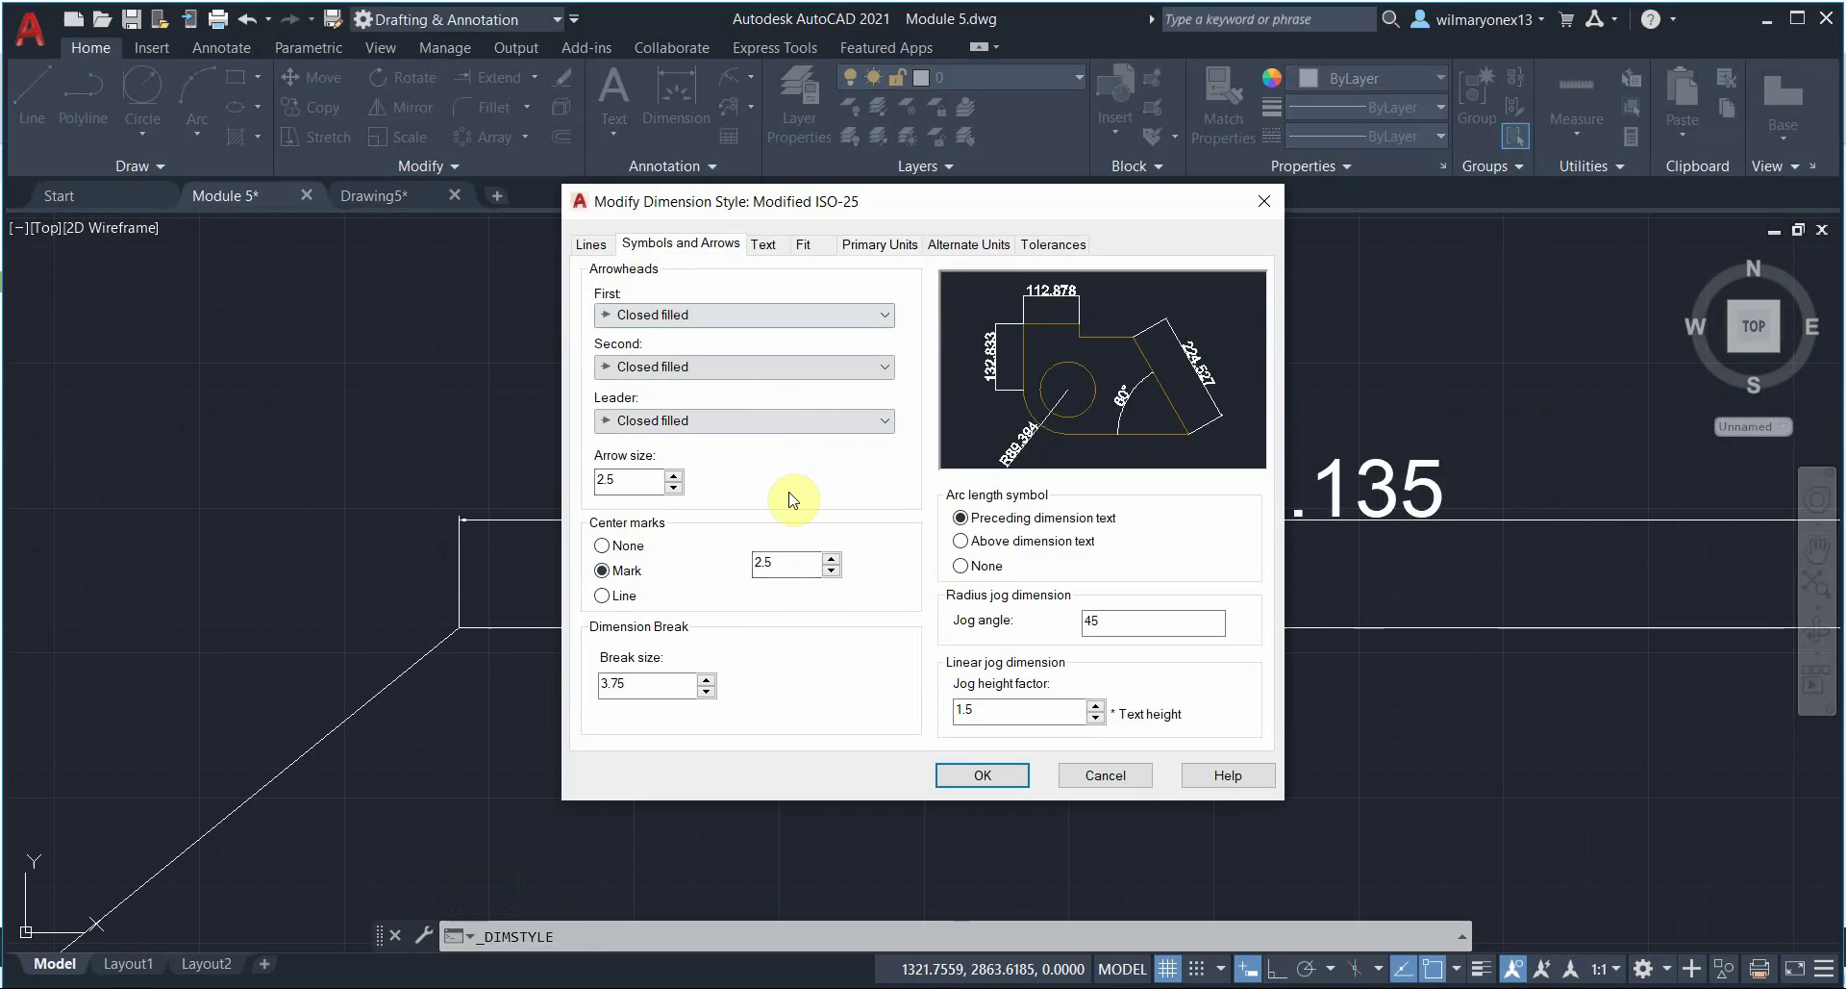
double_click(643, 480)
text(20)
click(984, 776)
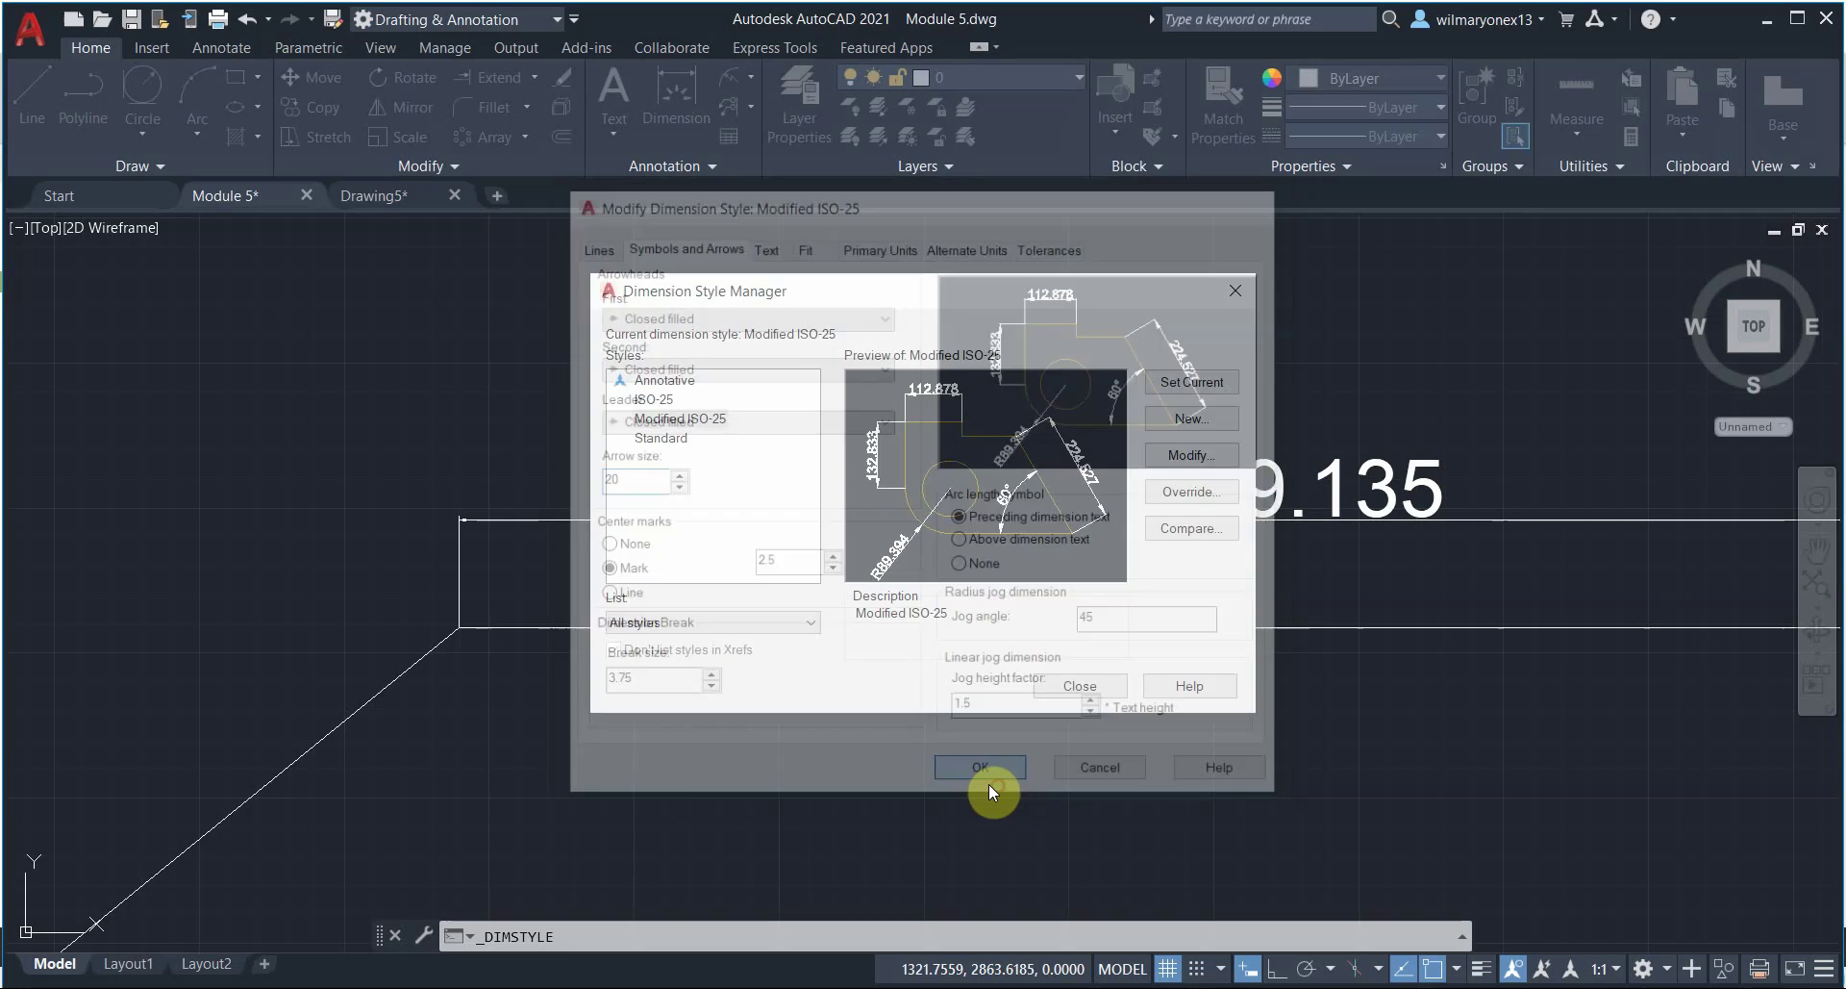
Step: Close the Dimension Style Manager and center the view on the 579.135 dimension
click(1079, 686)
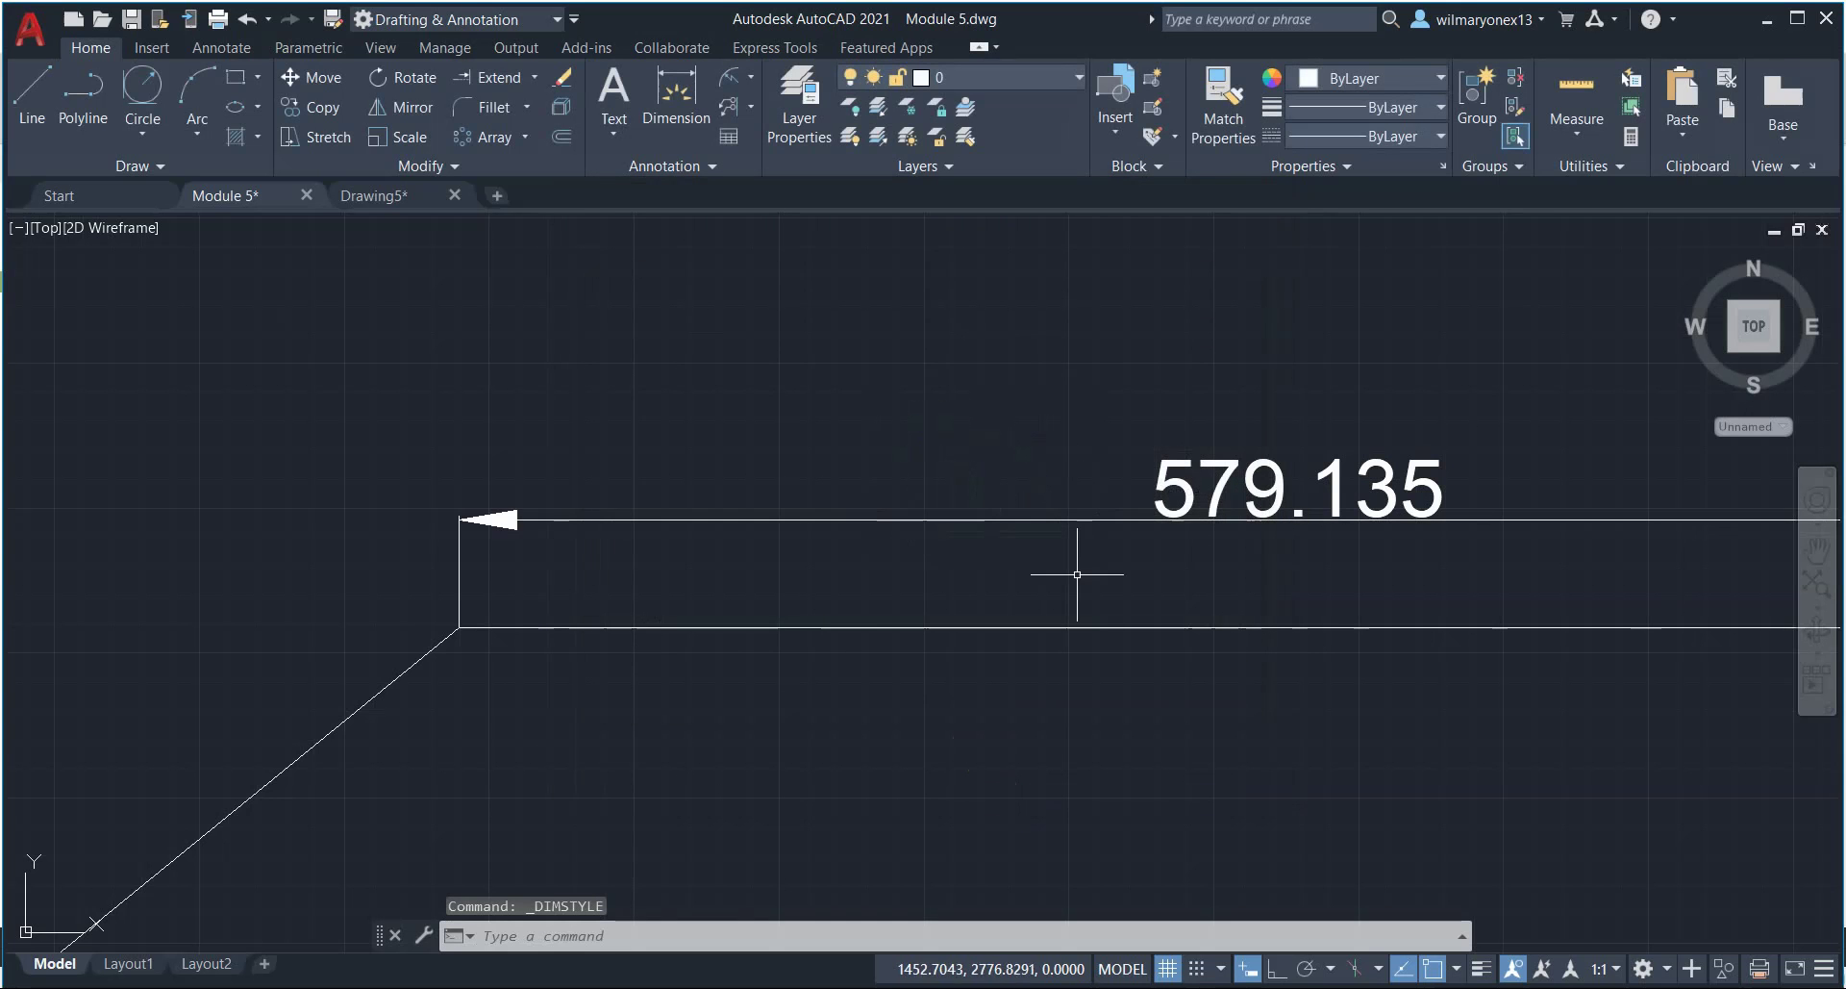
scroll(1079, 577, down, 5)
mouse_move(1236, 592)
middle_down()
mouse_move(1174, 536)
mouse_move(1170, 429)
mouse_move(1147, 520)
middle_up()
scroll(1190, 433, down, 2)
scroll(1111, 478, up, 2)
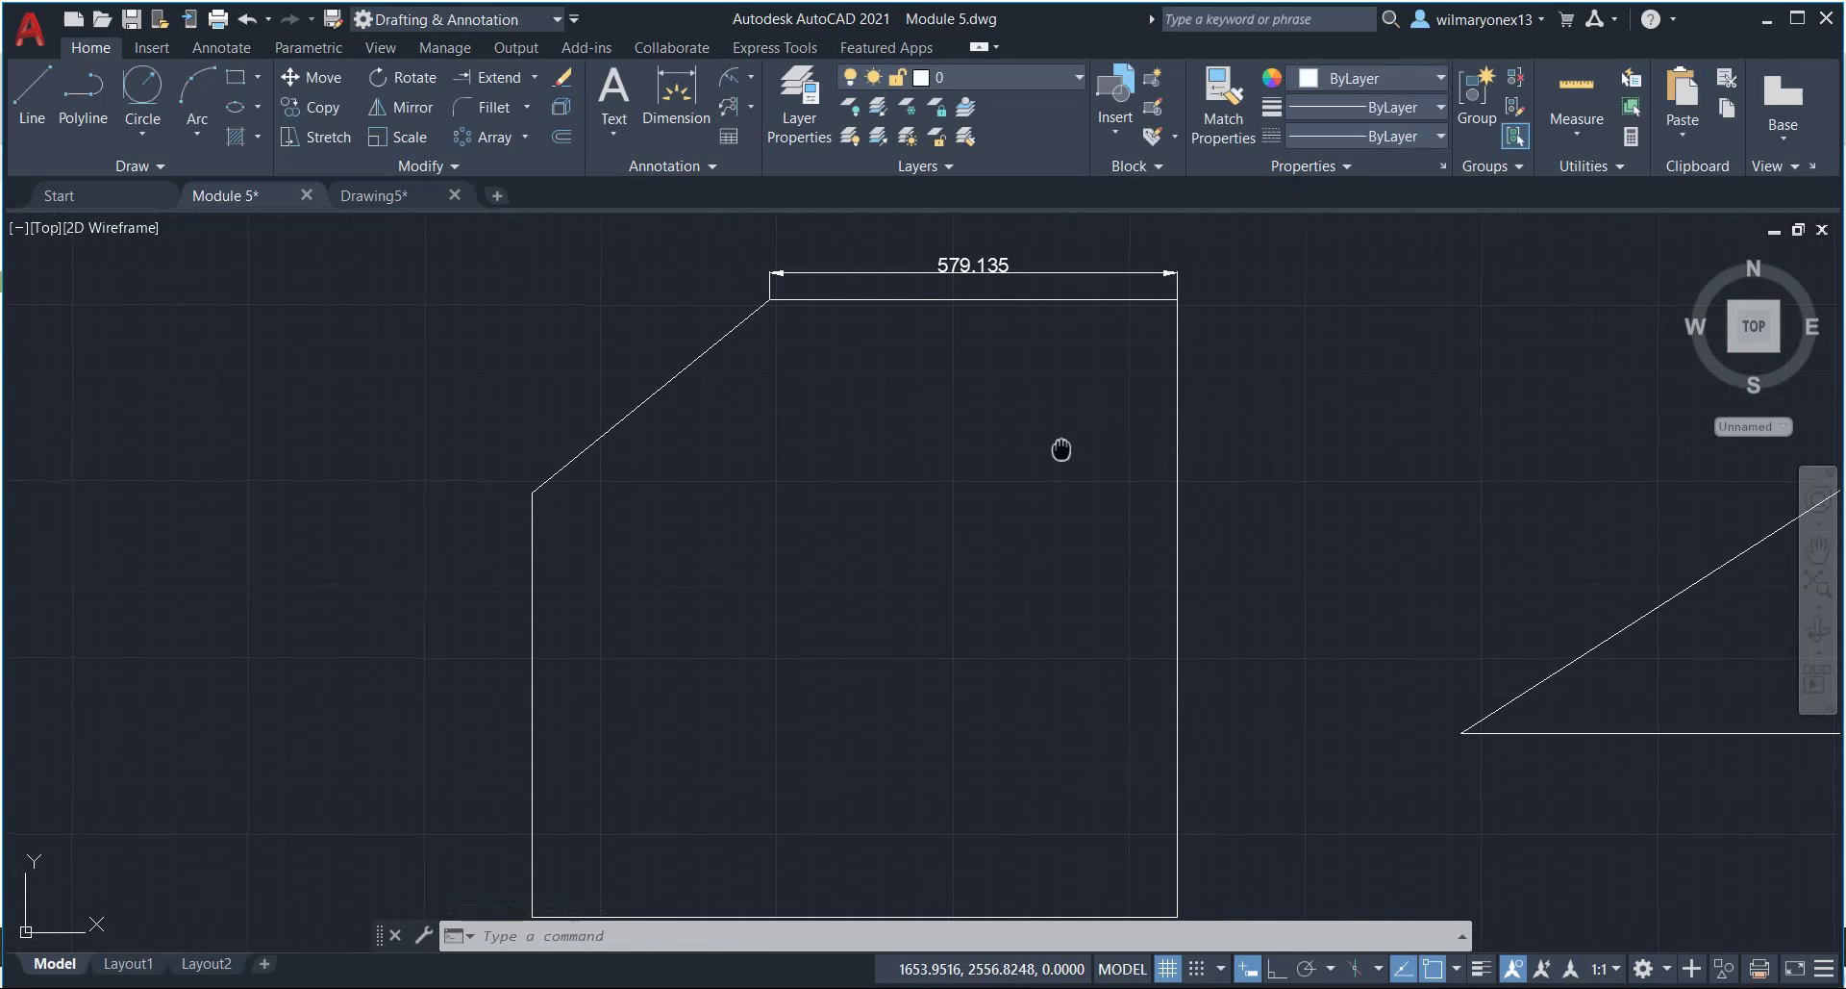
middle_drag(1063, 446, 1047, 536)
scroll(1045, 385, up, 5)
middle_drag(1045, 385, 1093, 626)
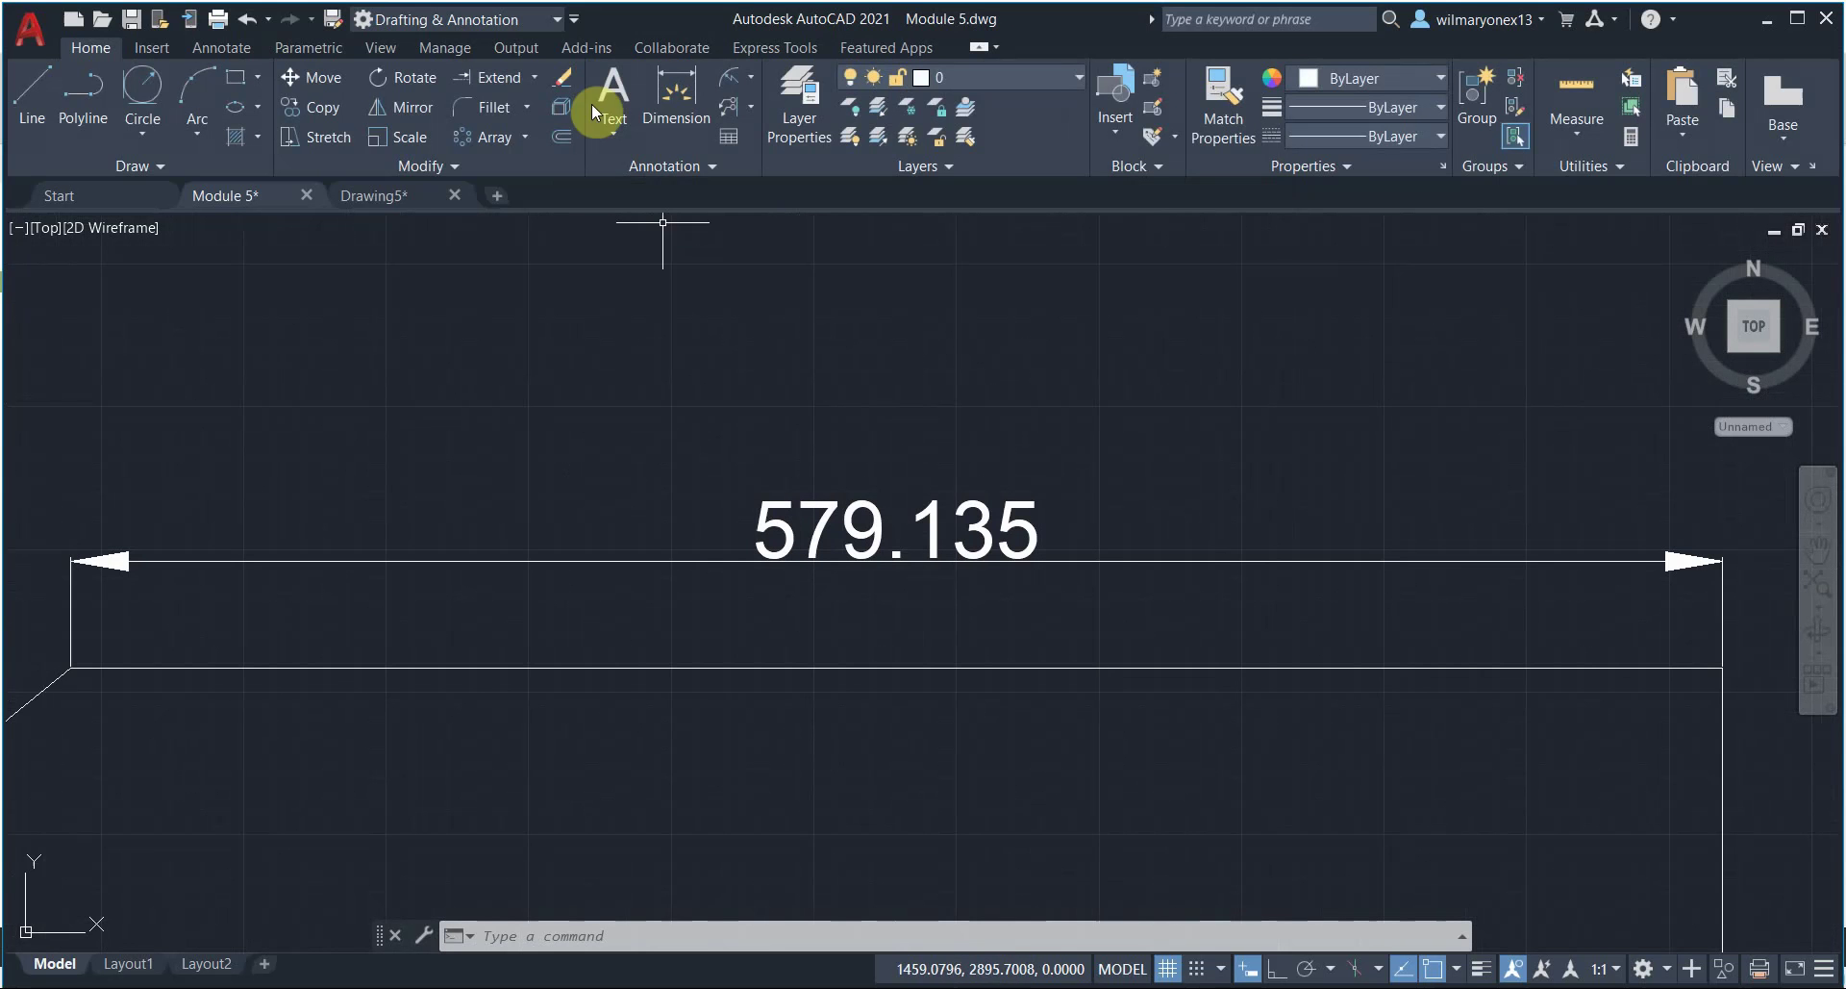
Step: Reopen Modified ISO-25 for modification and check the First arrowhead list, keeping Closed filled
click(657, 167)
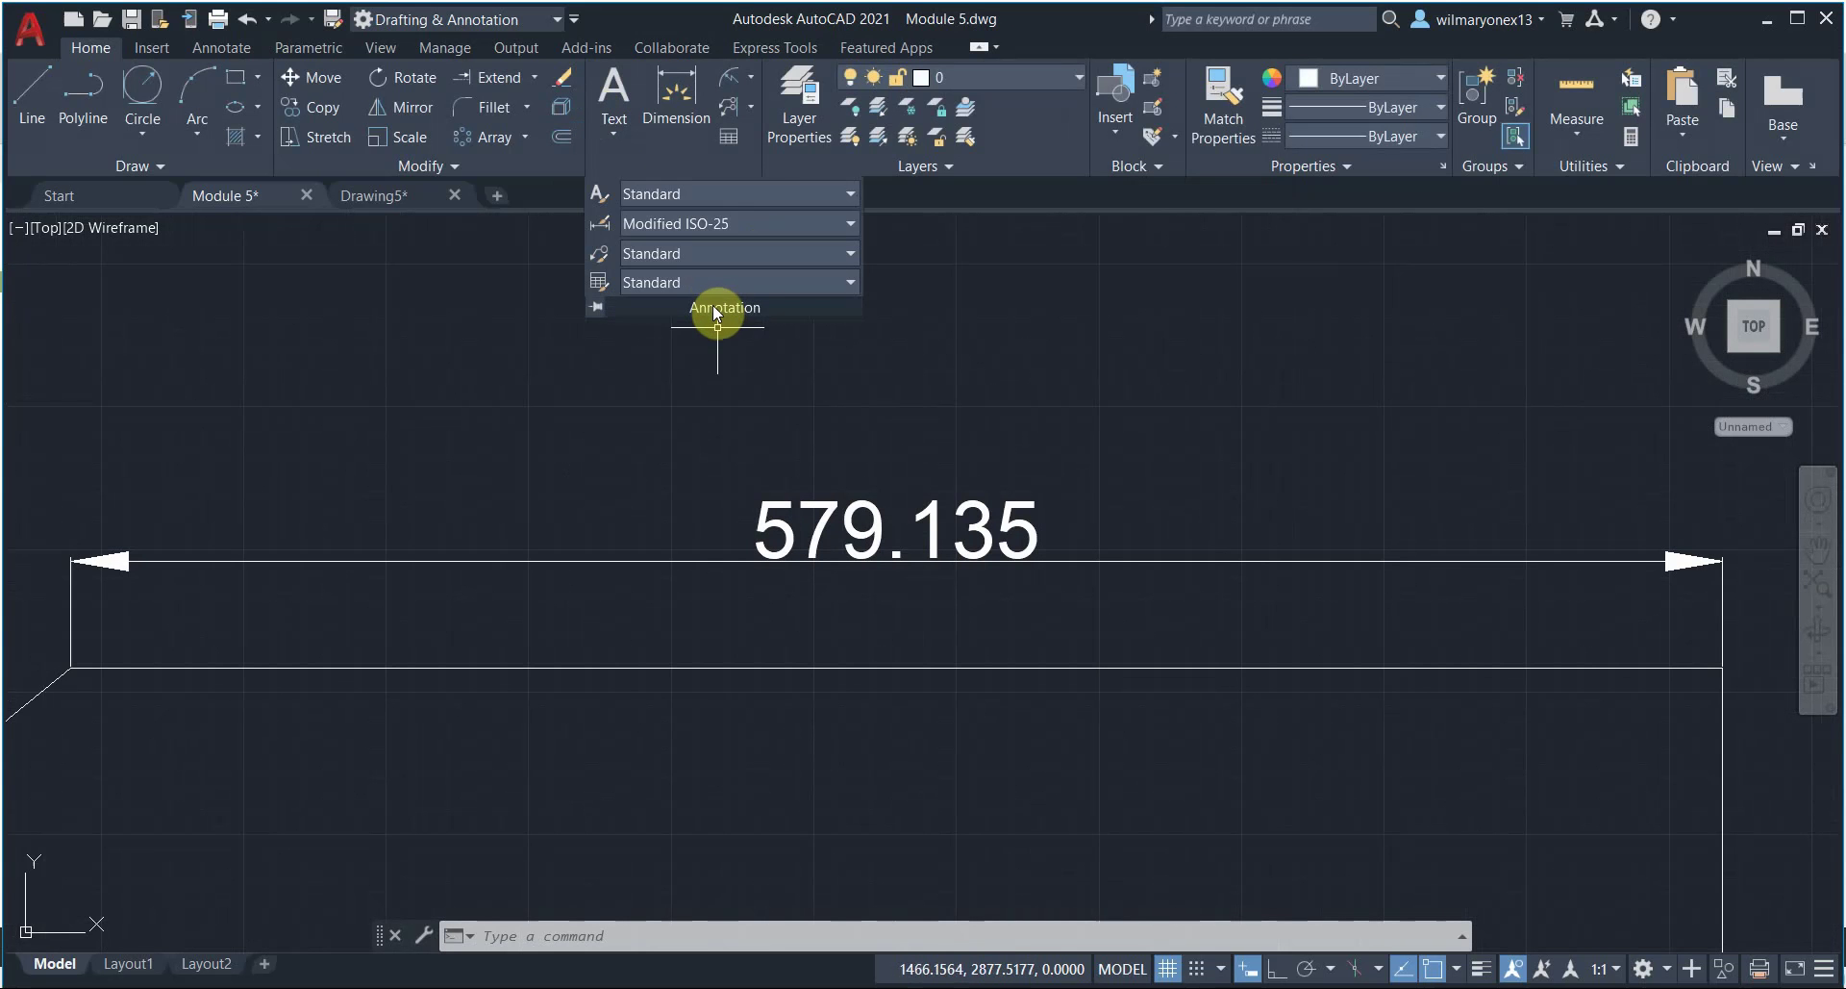
click(746, 223)
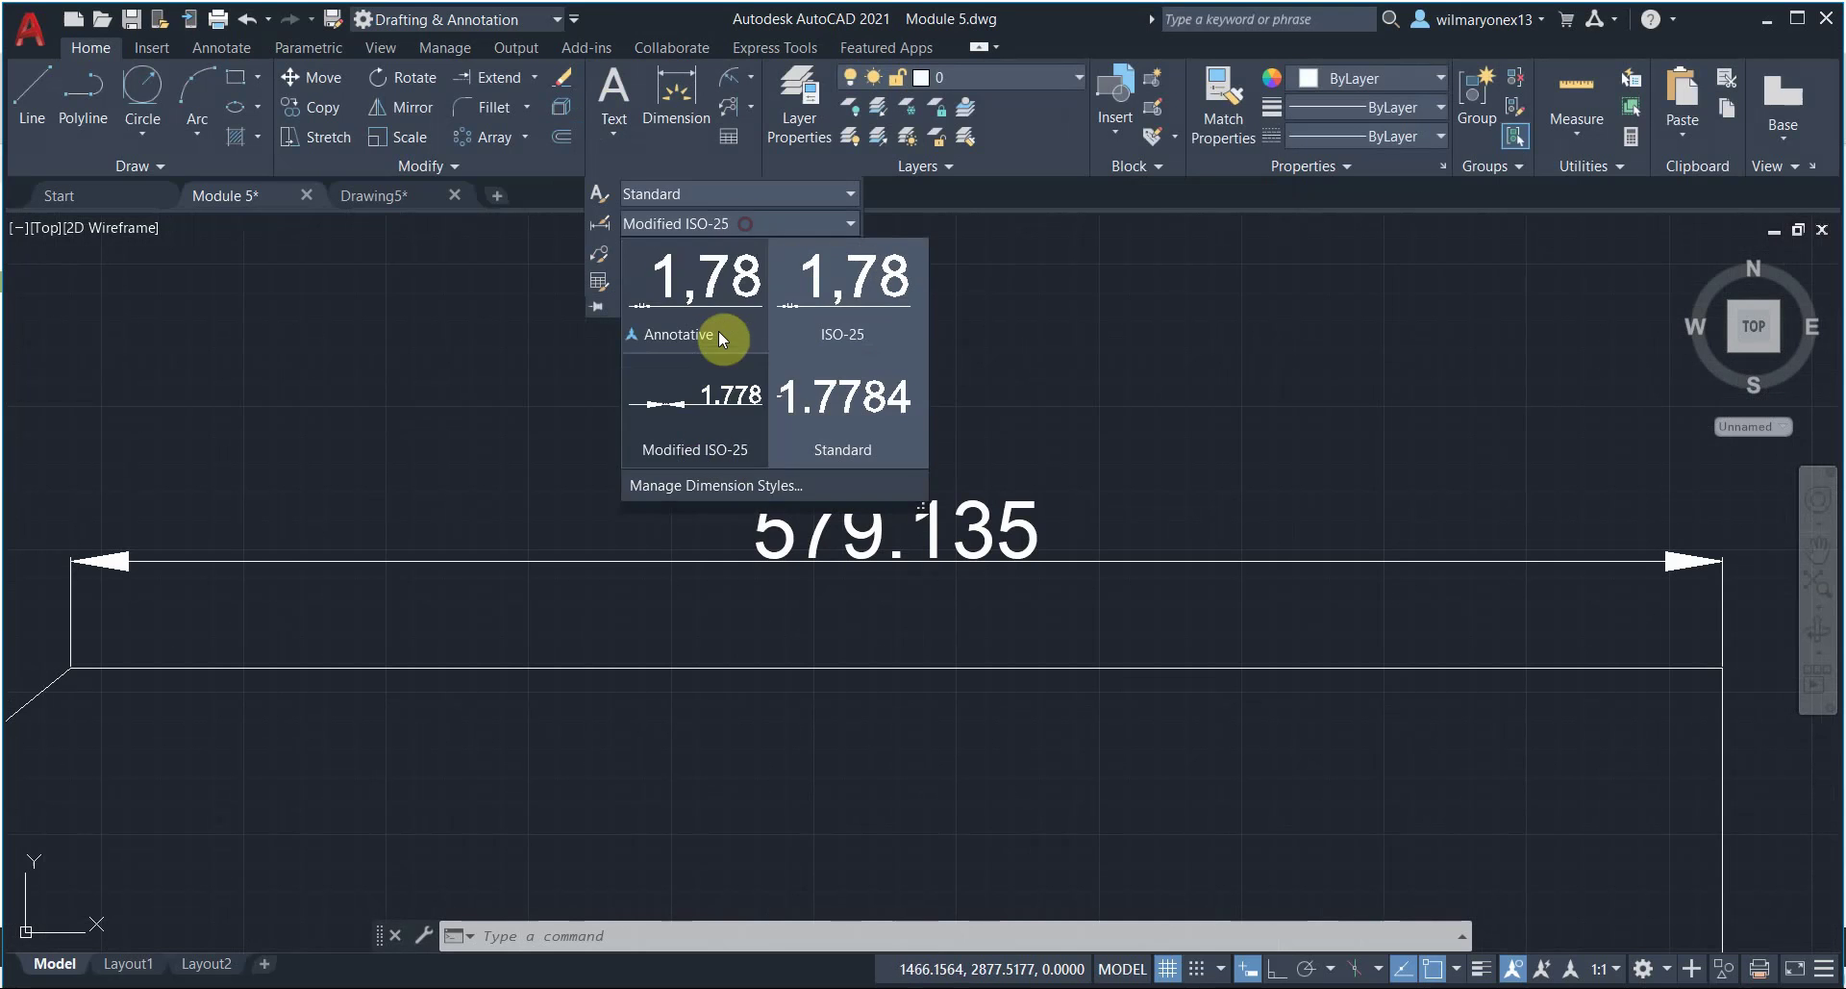
click(700, 482)
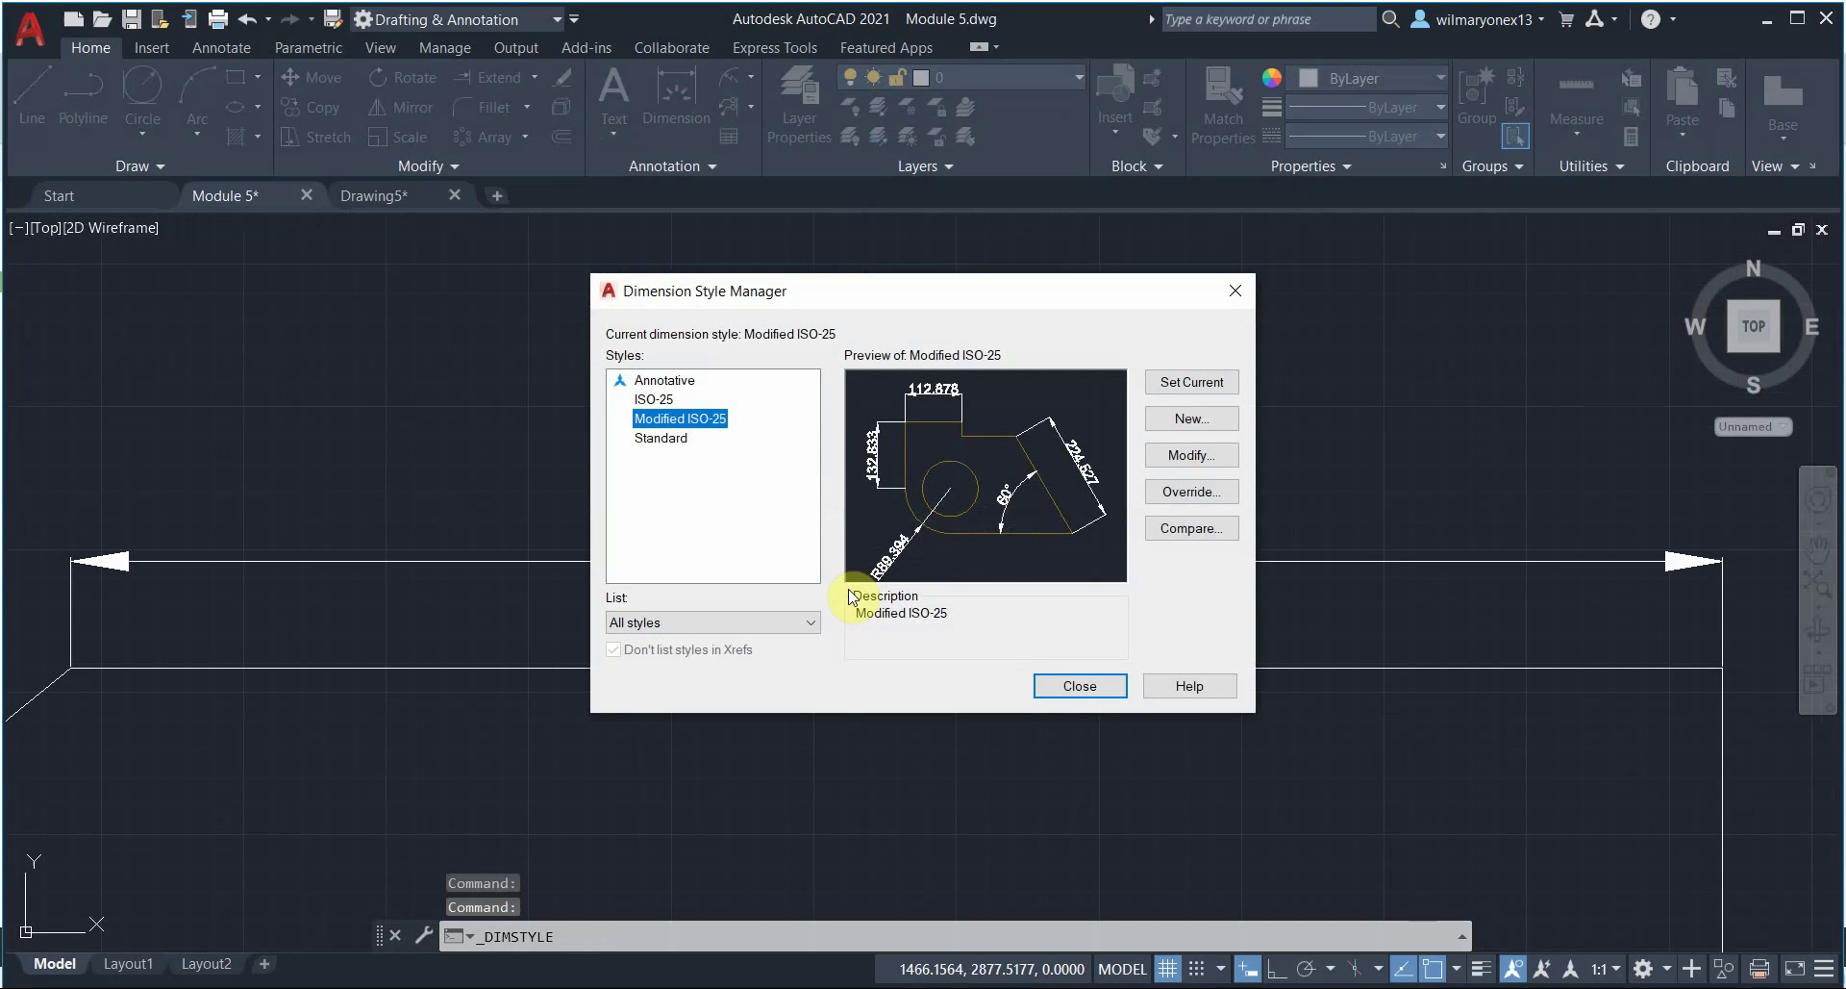
click(1192, 455)
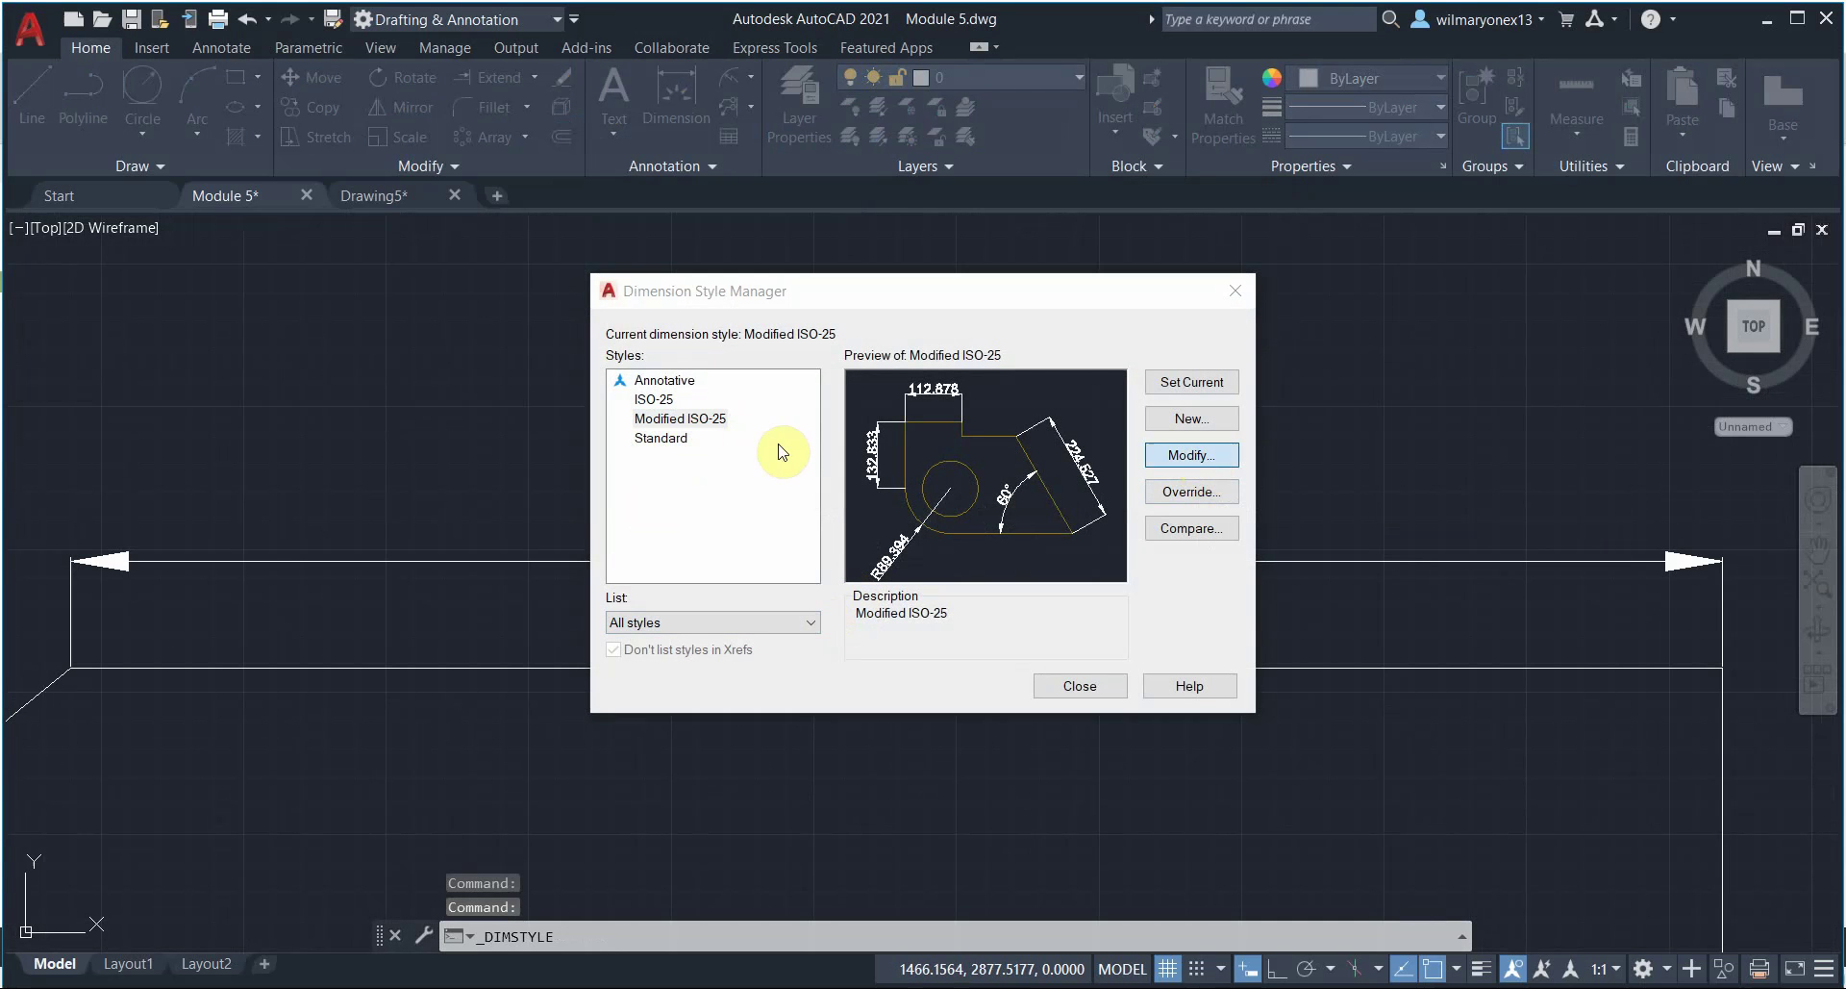
click(700, 315)
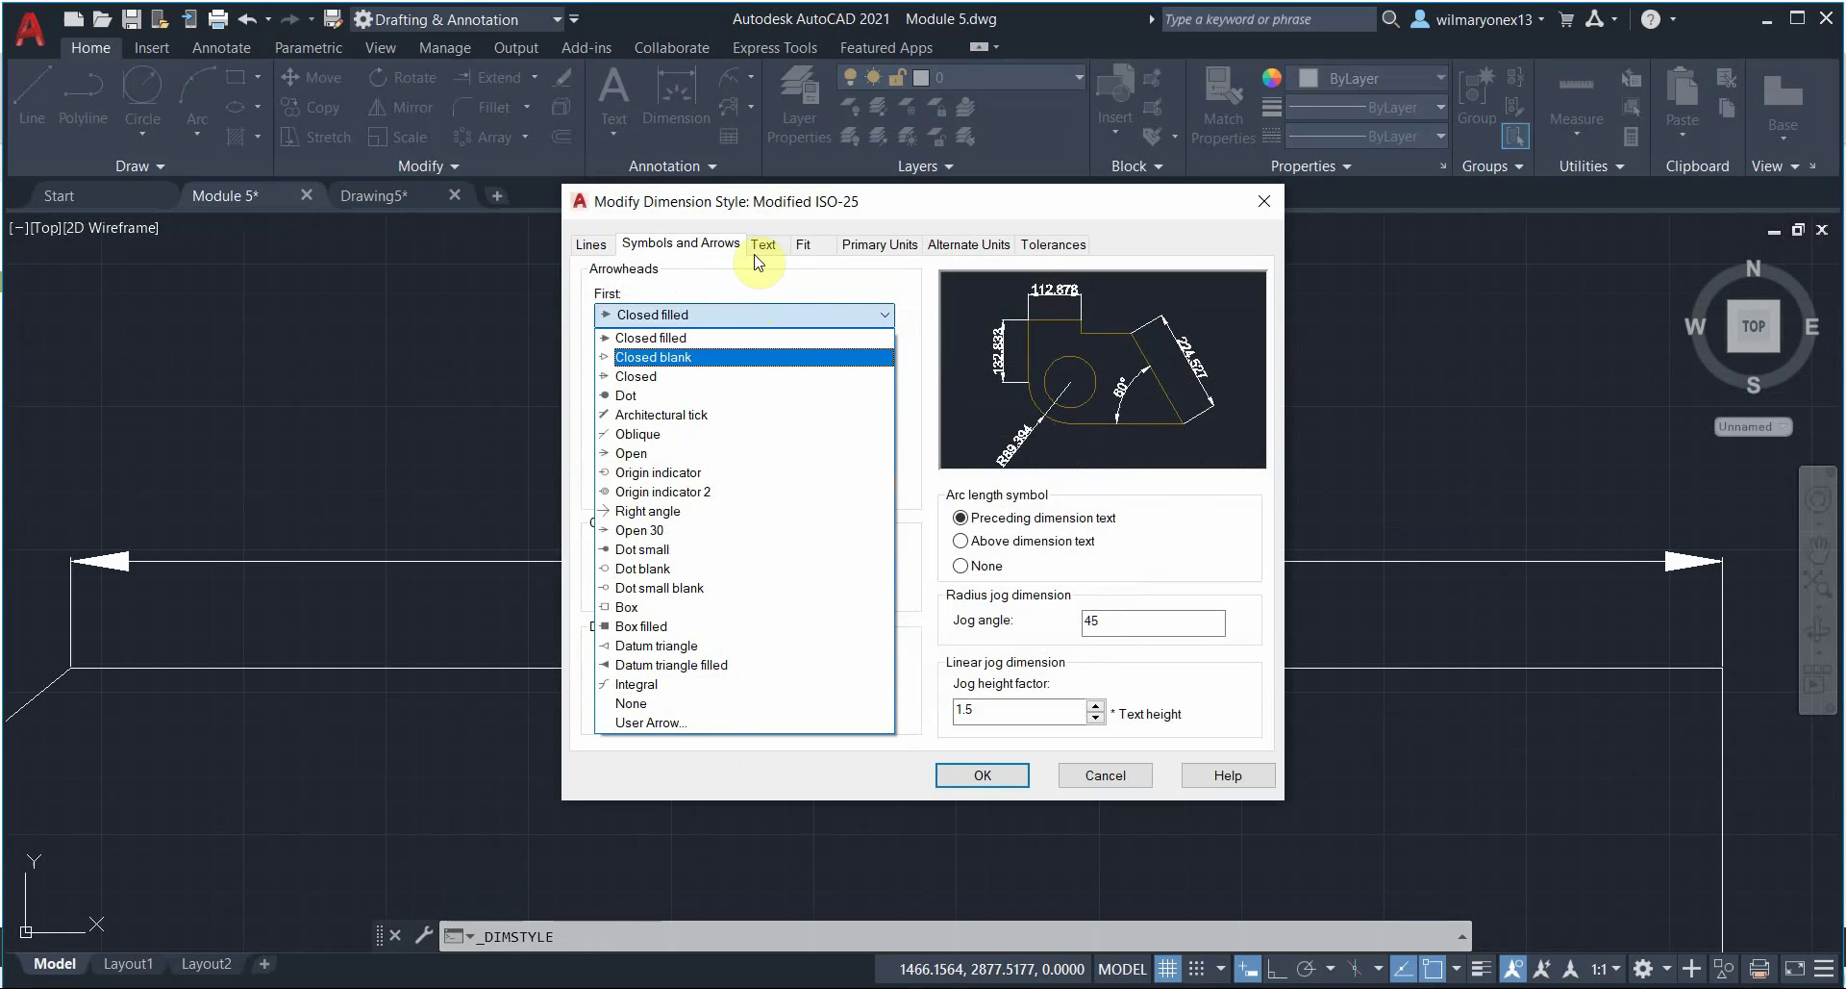
click(766, 291)
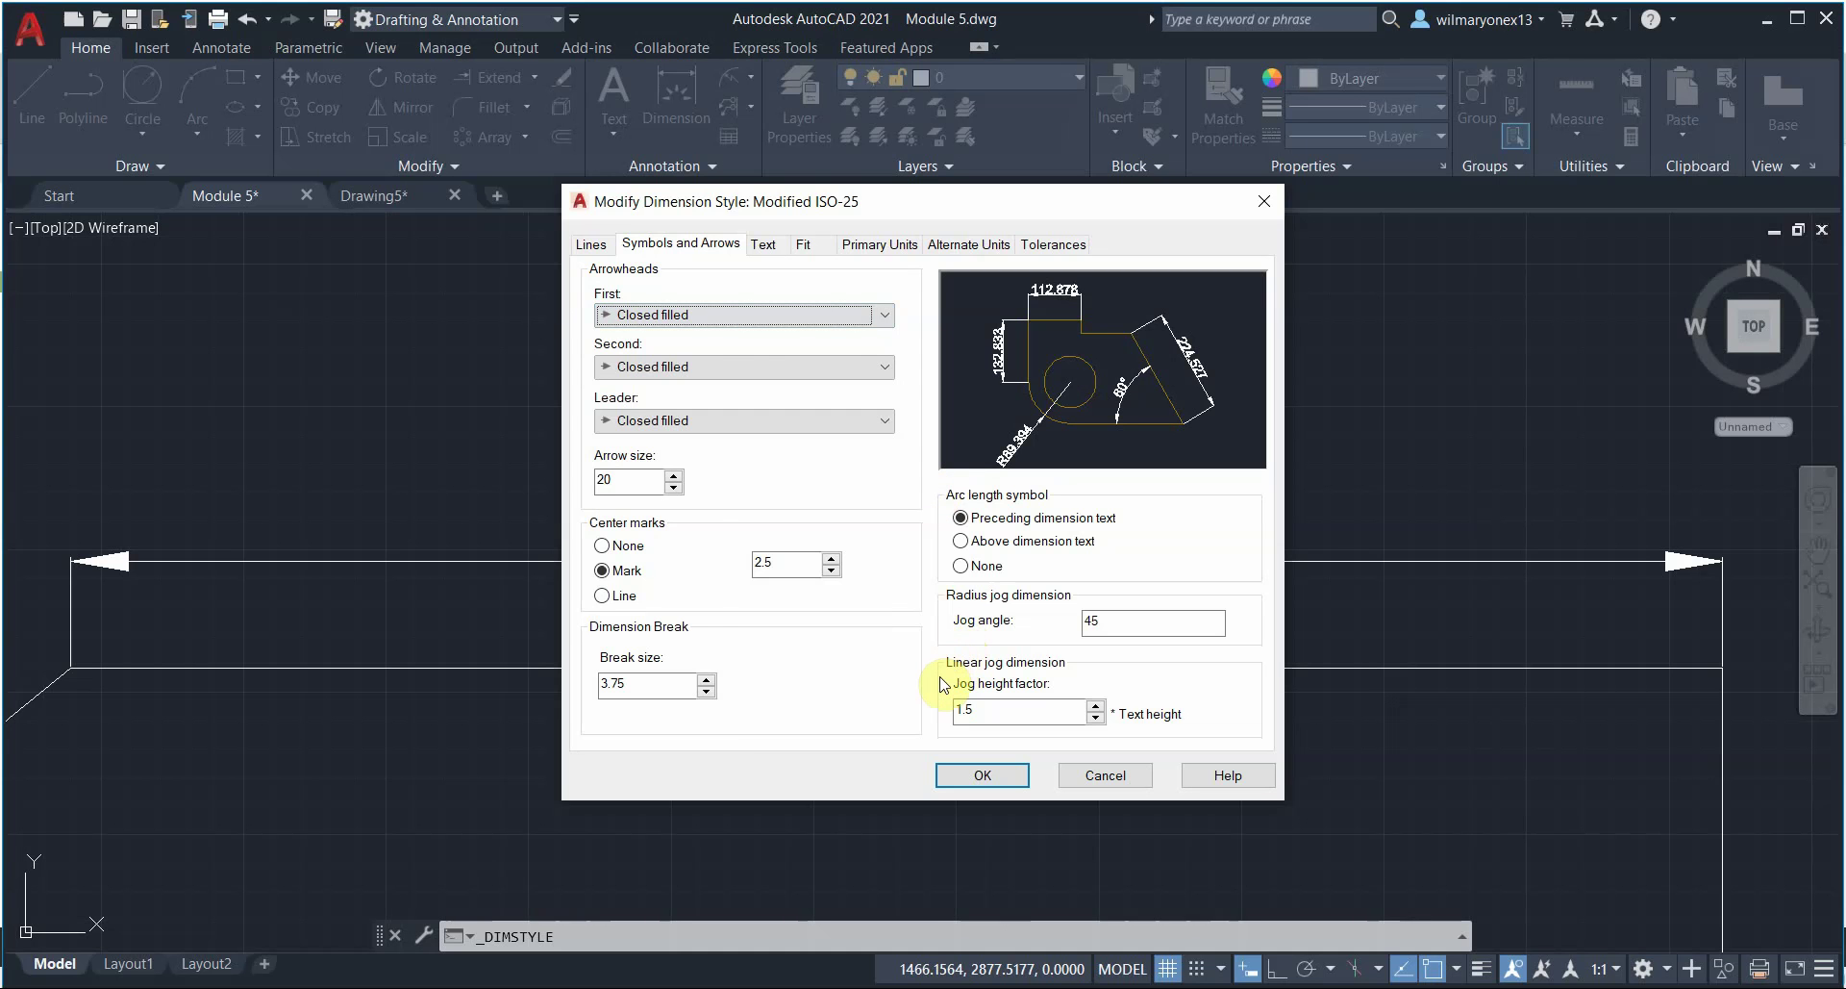
Step: Review the Text, Fit, Primary Units, Alternate Units and Lines tabs, then confirm with OK
click(764, 245)
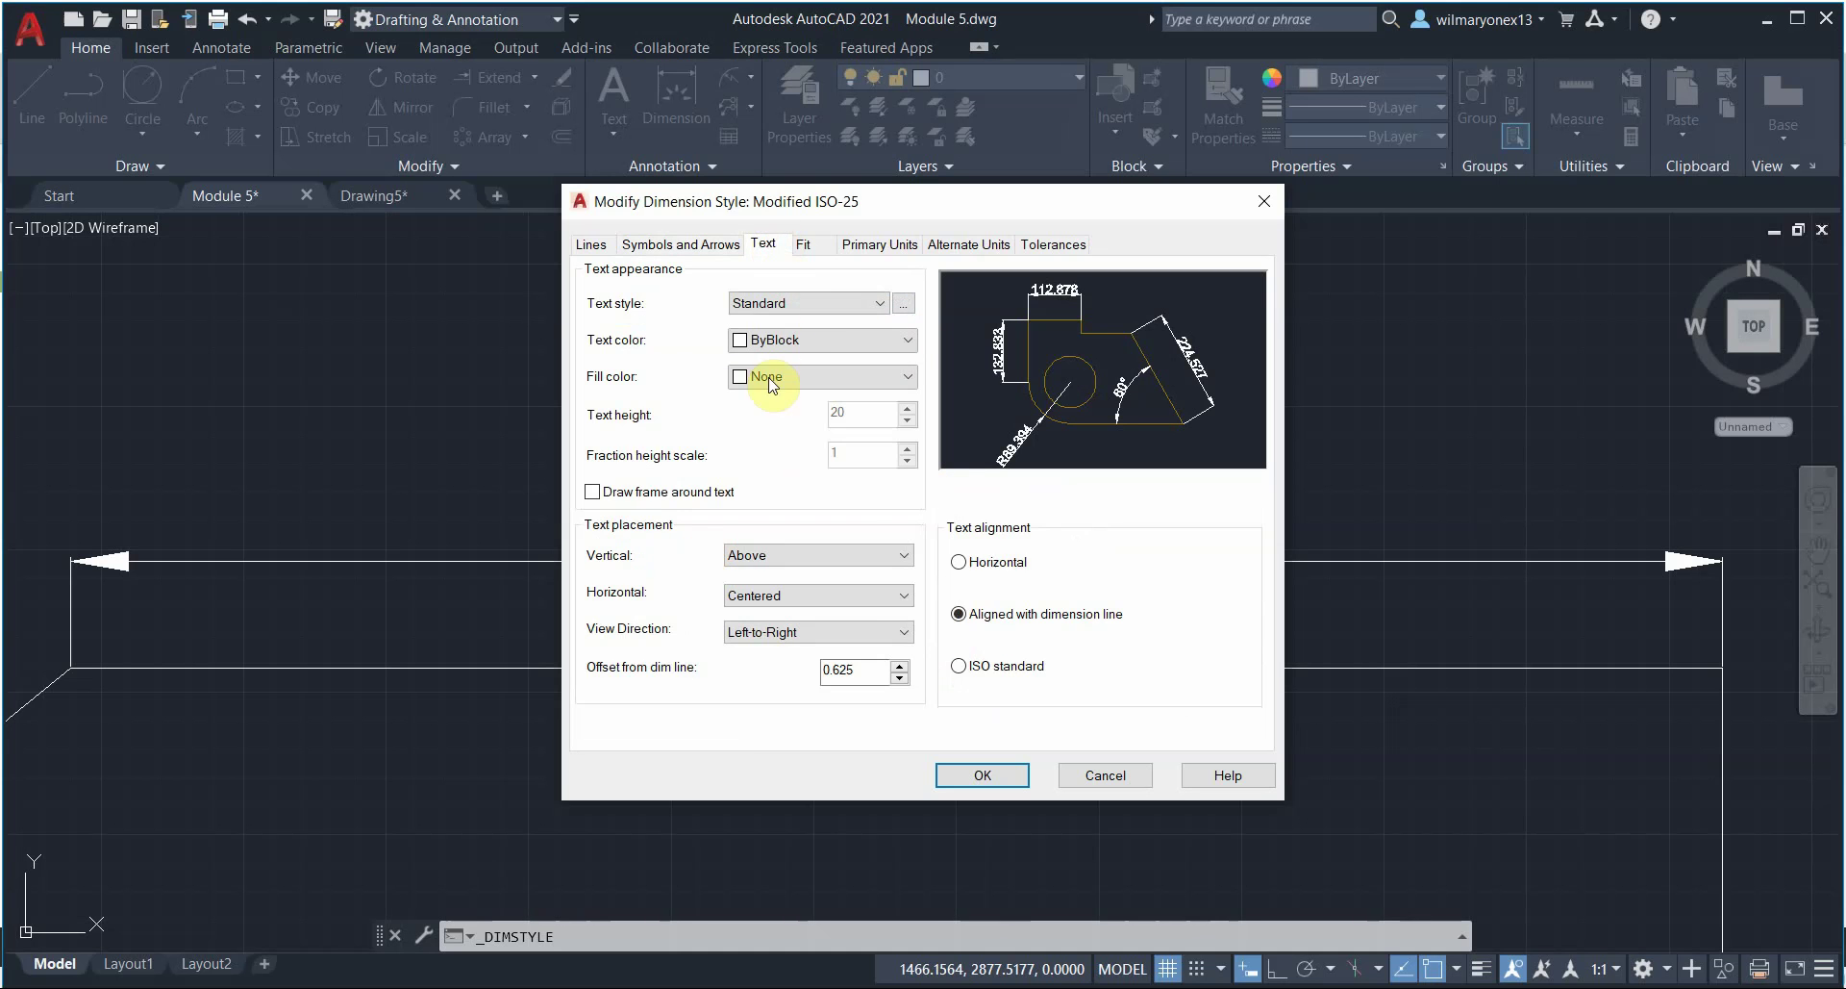
click(822, 252)
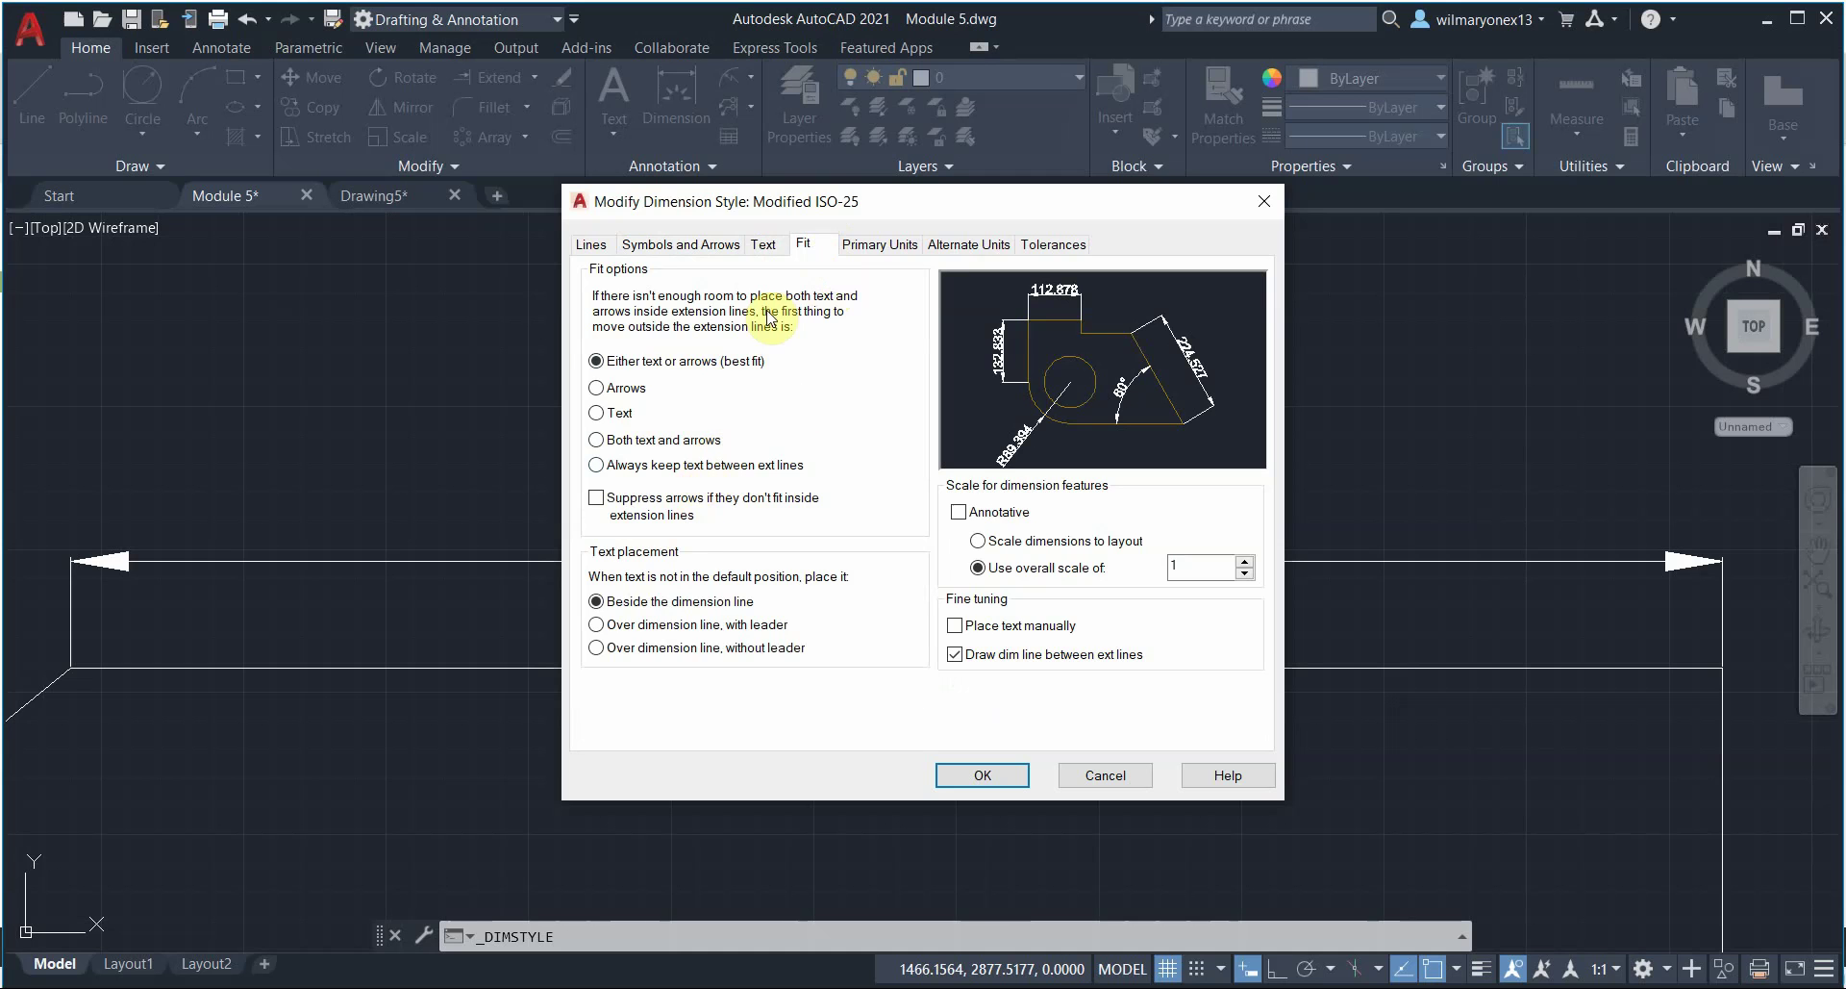
click(892, 249)
click(971, 246)
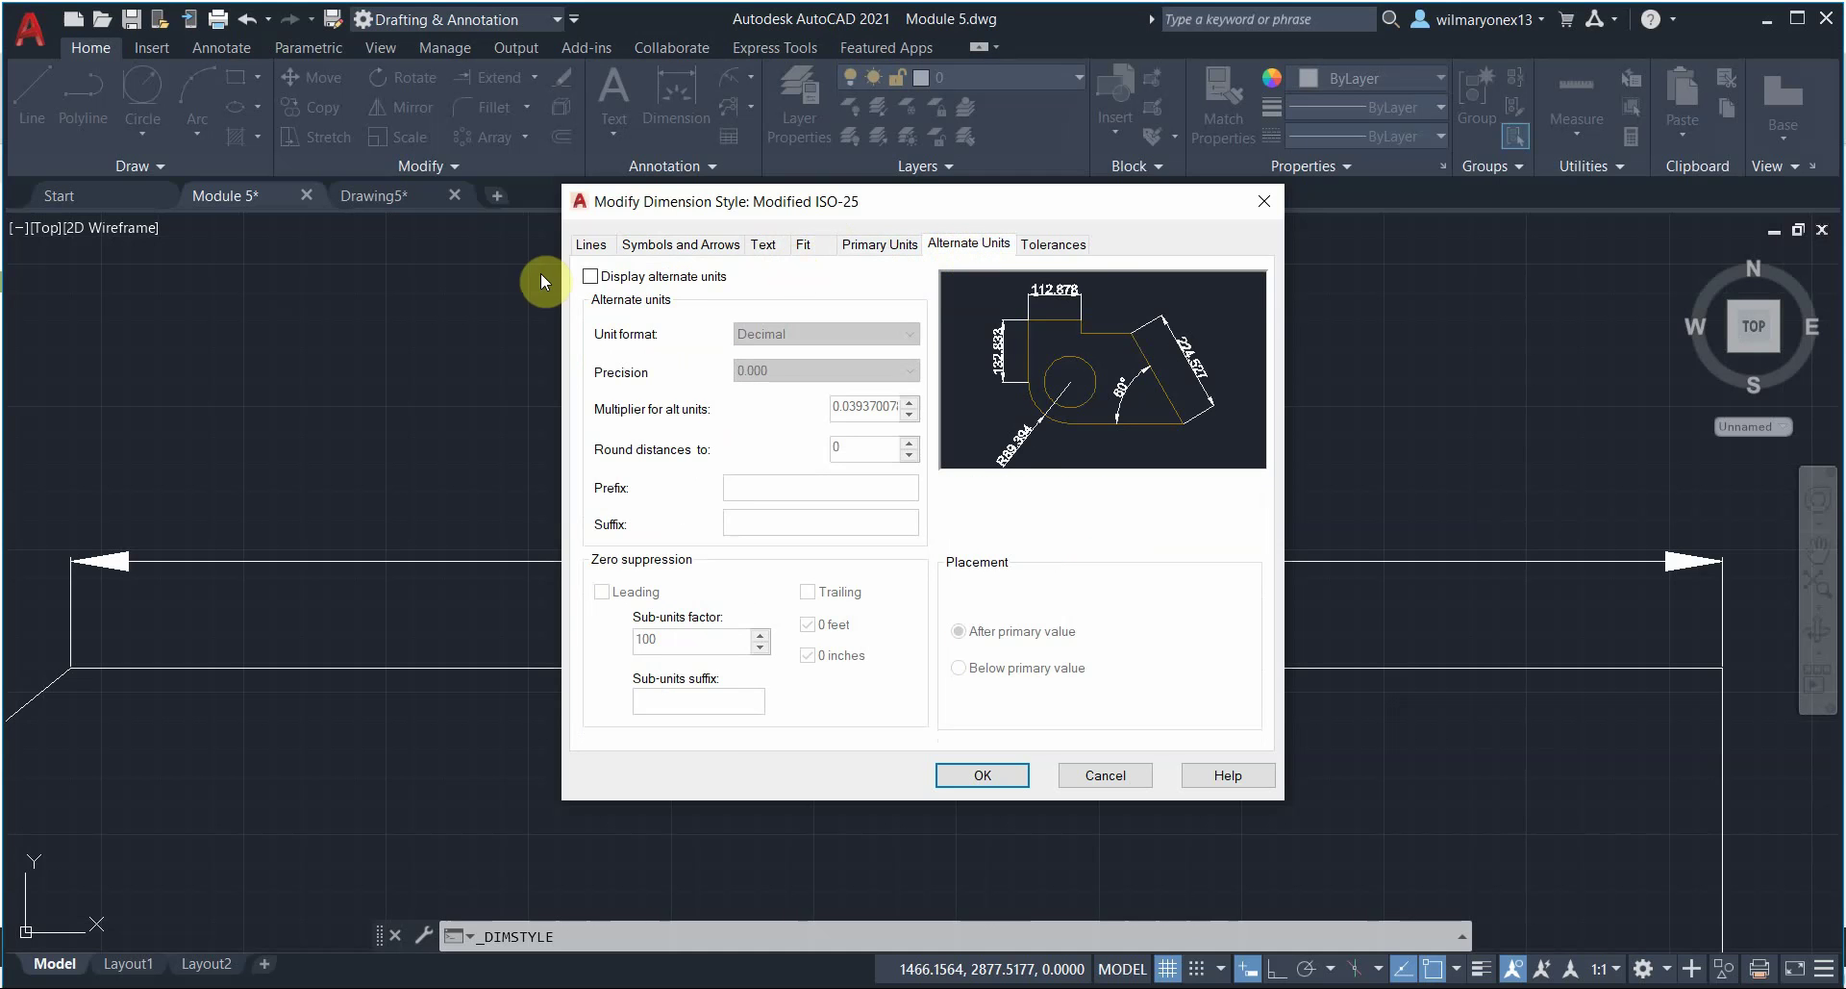
click(590, 244)
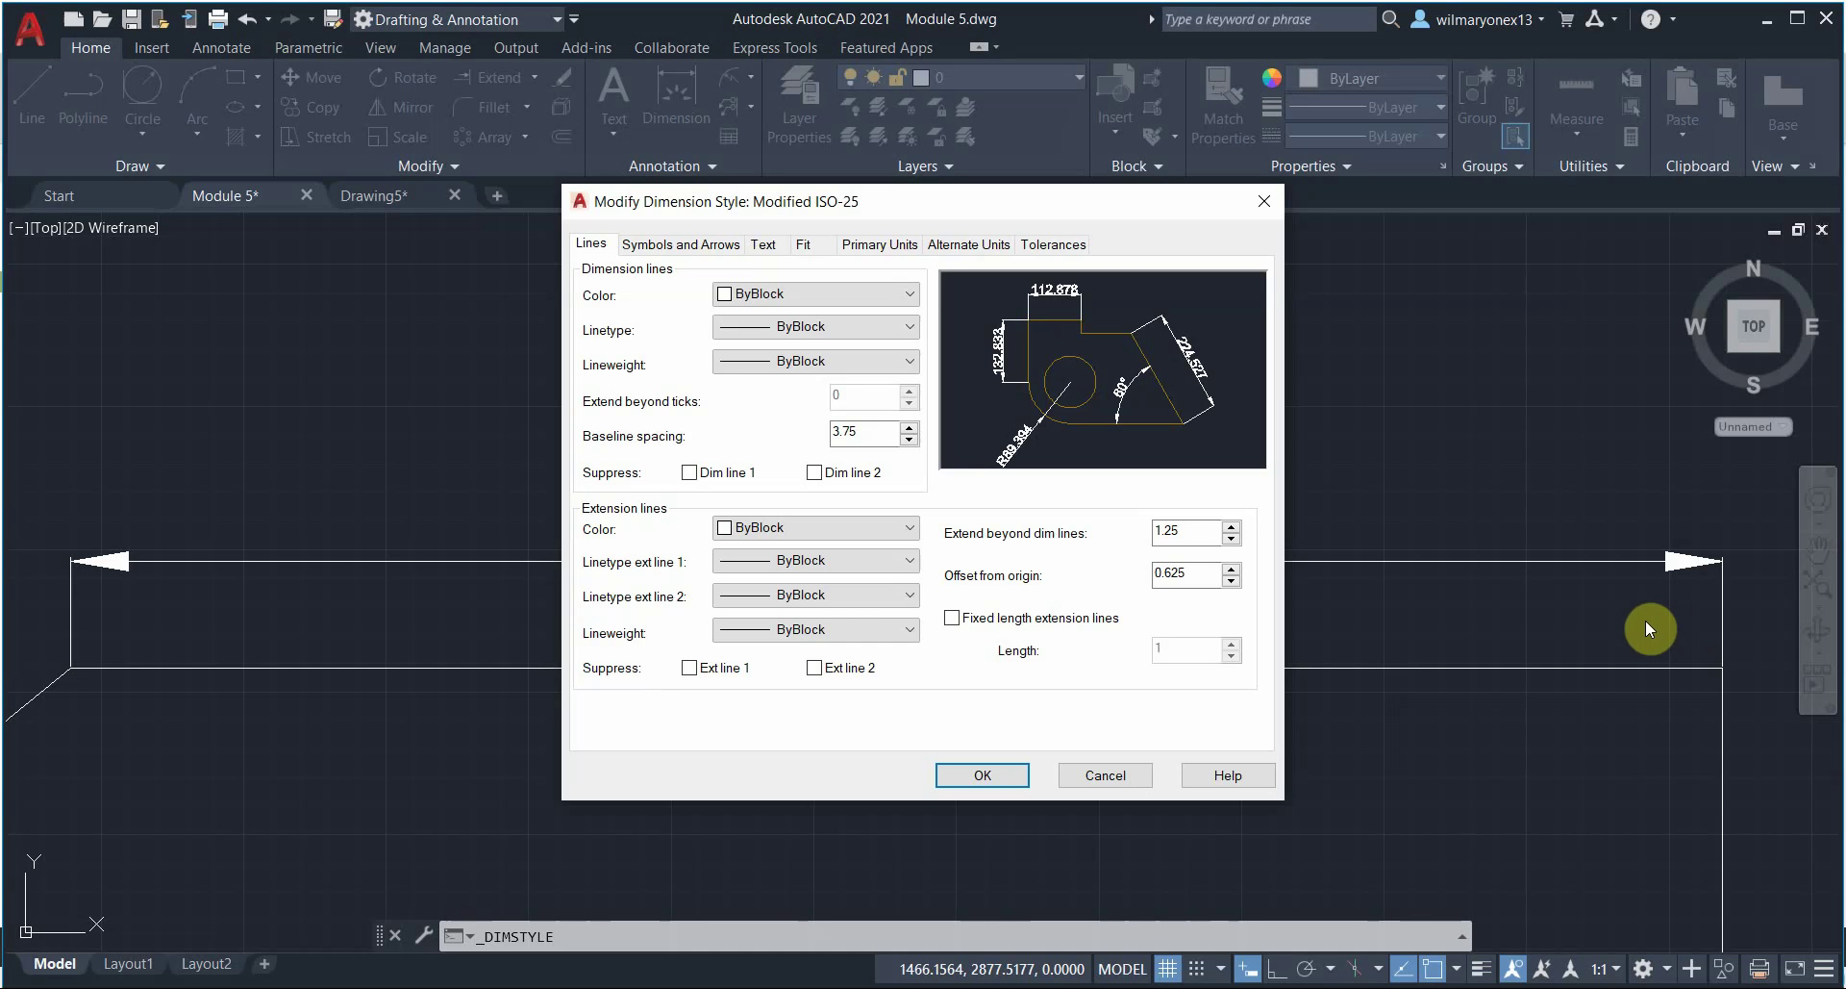
click(982, 777)
mouse_move(615, 847)
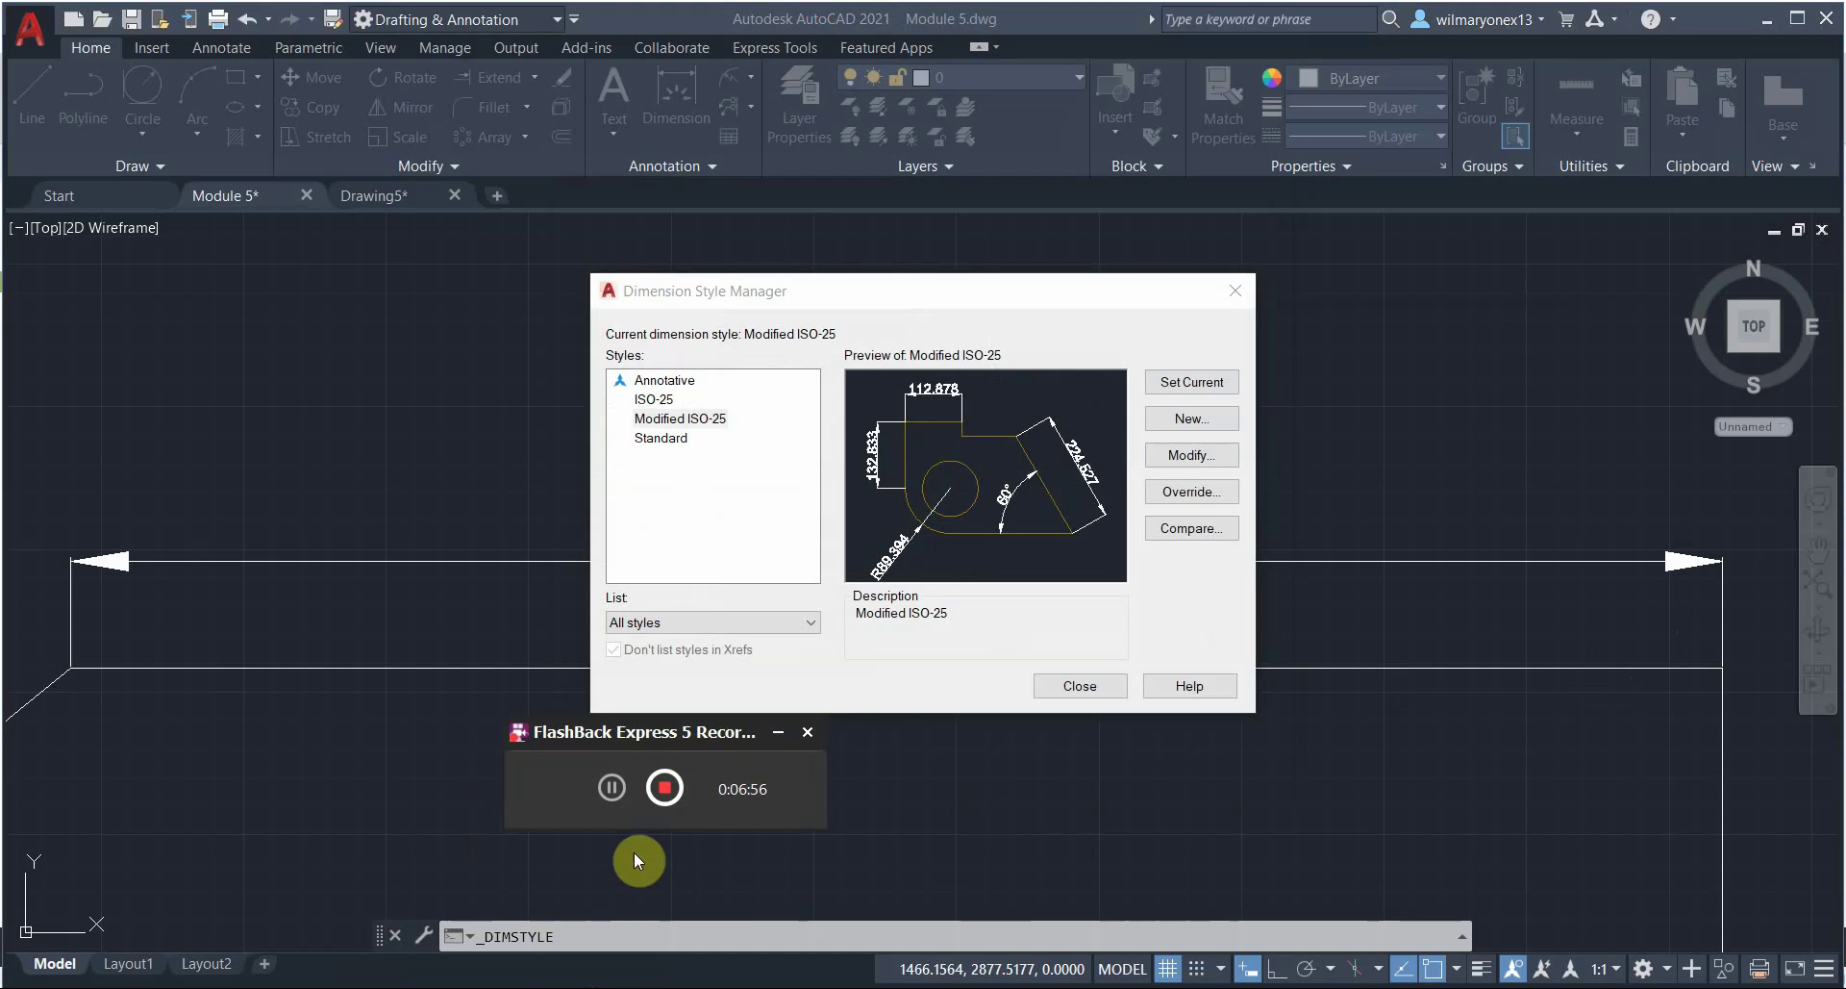